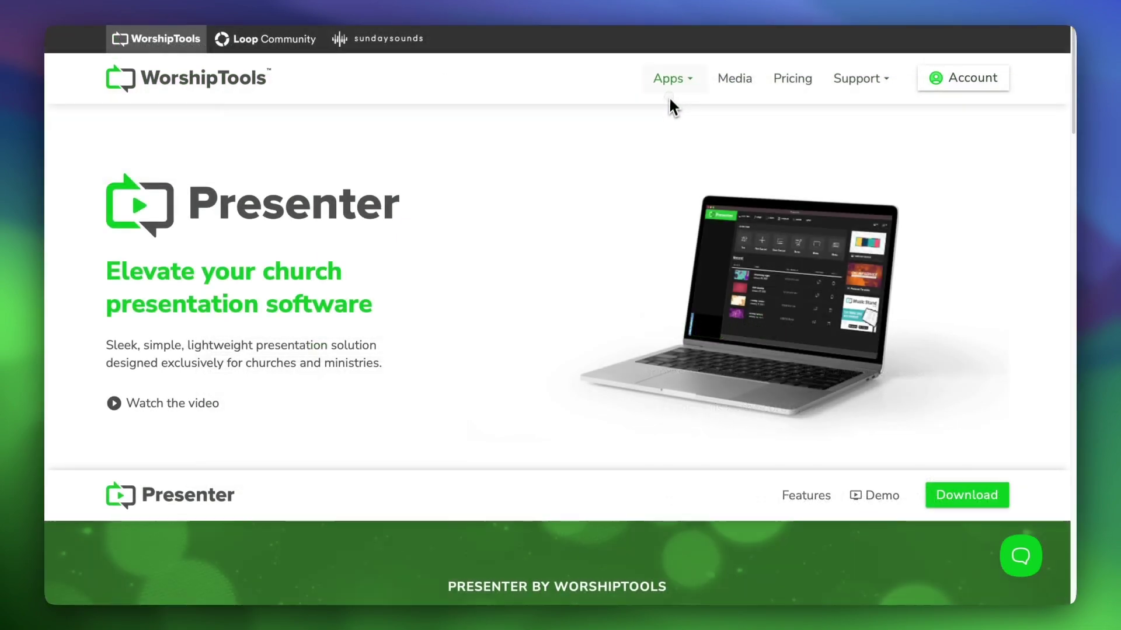
View the product pages for the Charts, Planning and Community apps.
mouse_move(670, 91)
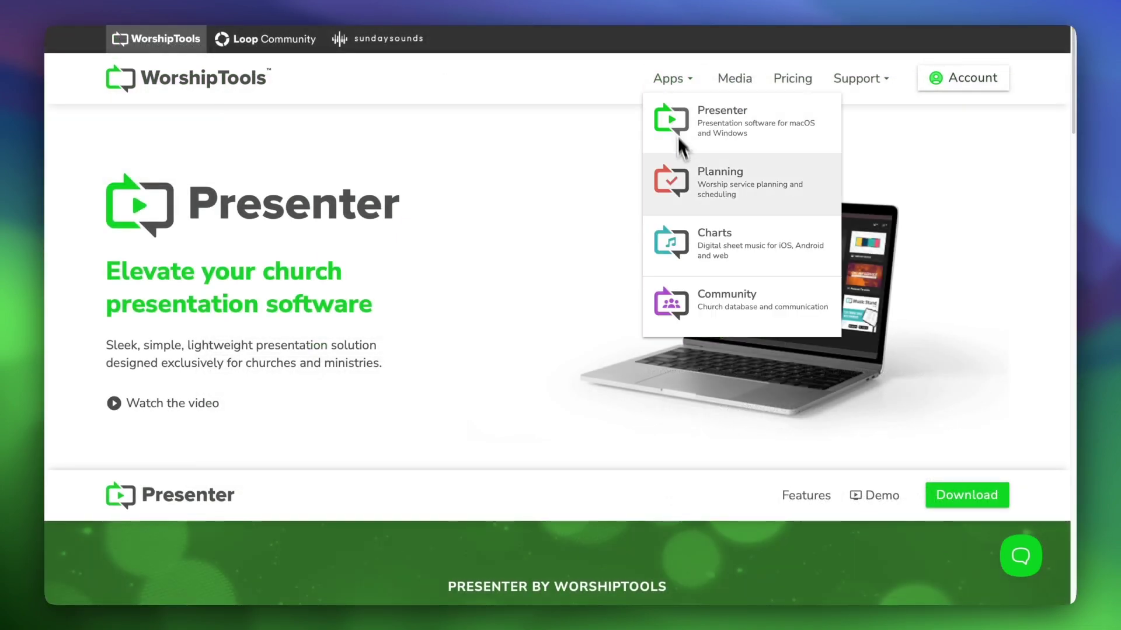
click(695, 244)
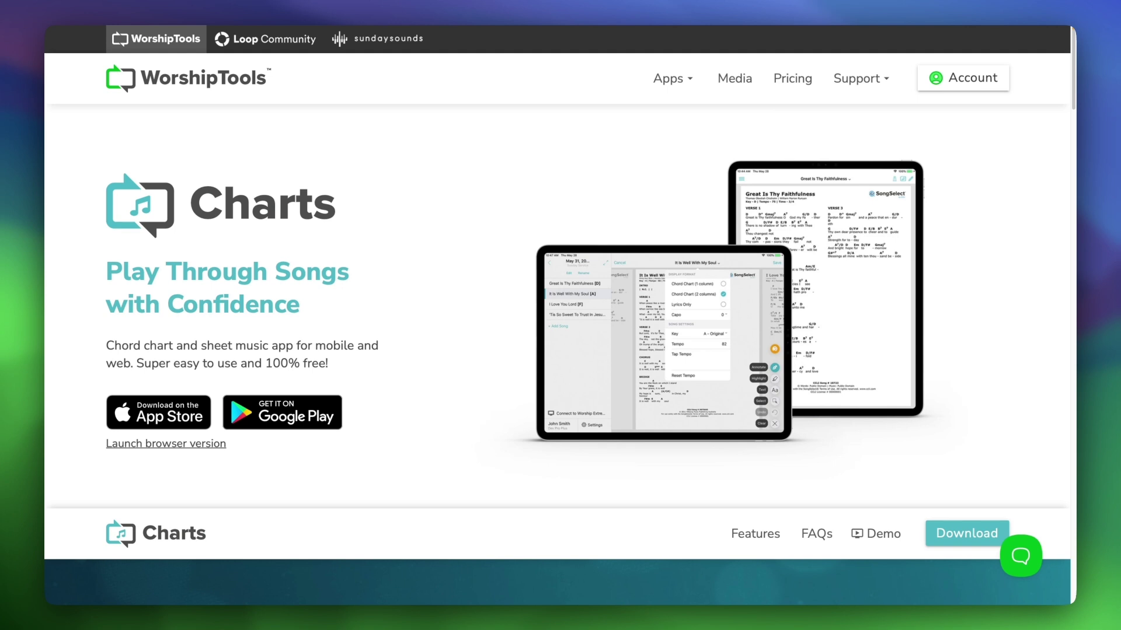
mouse_move(683, 93)
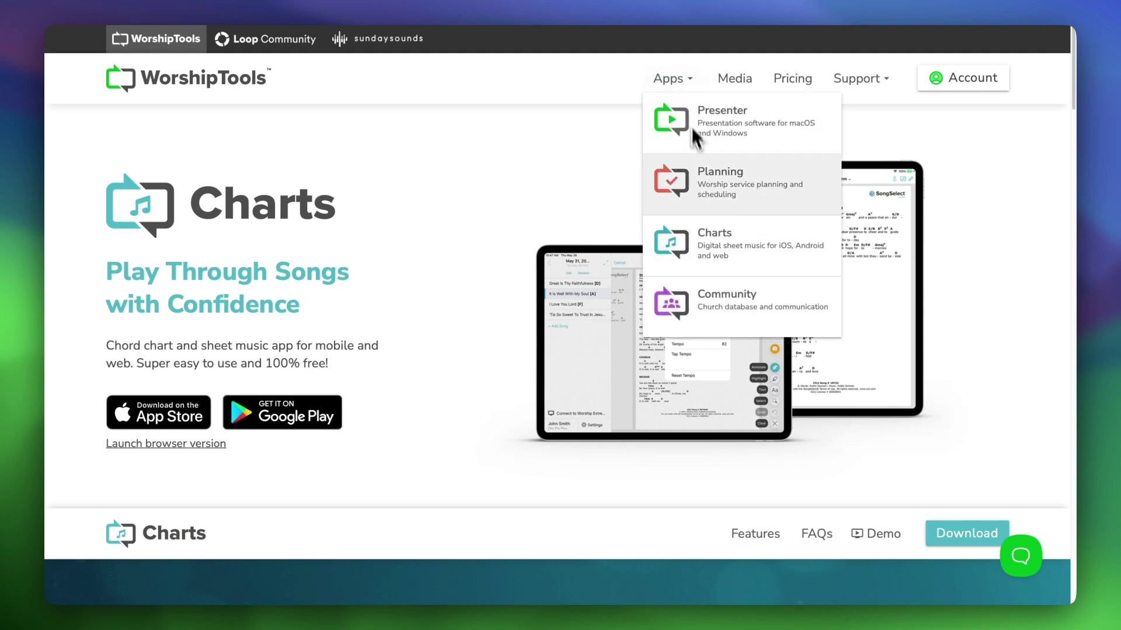
click(706, 203)
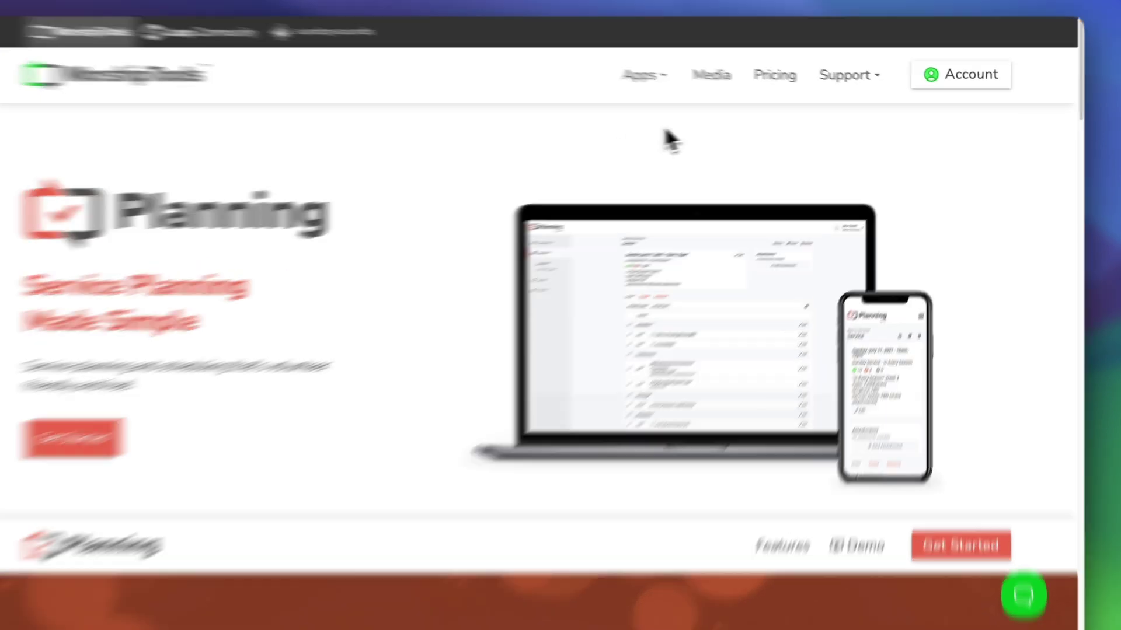
click(670, 78)
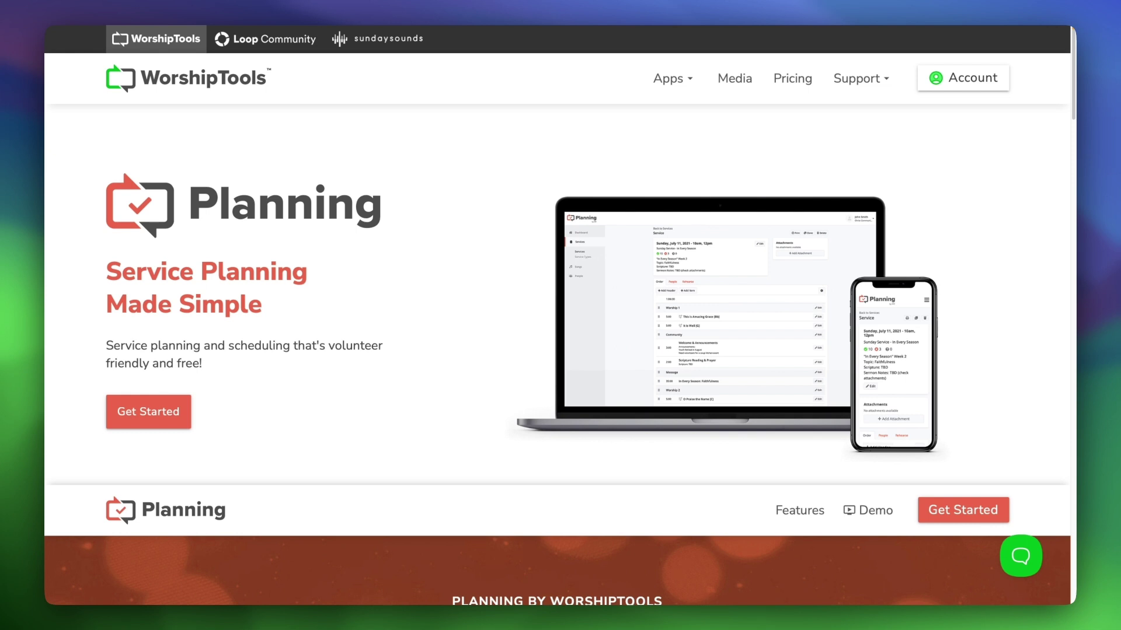
mouse_move(688, 94)
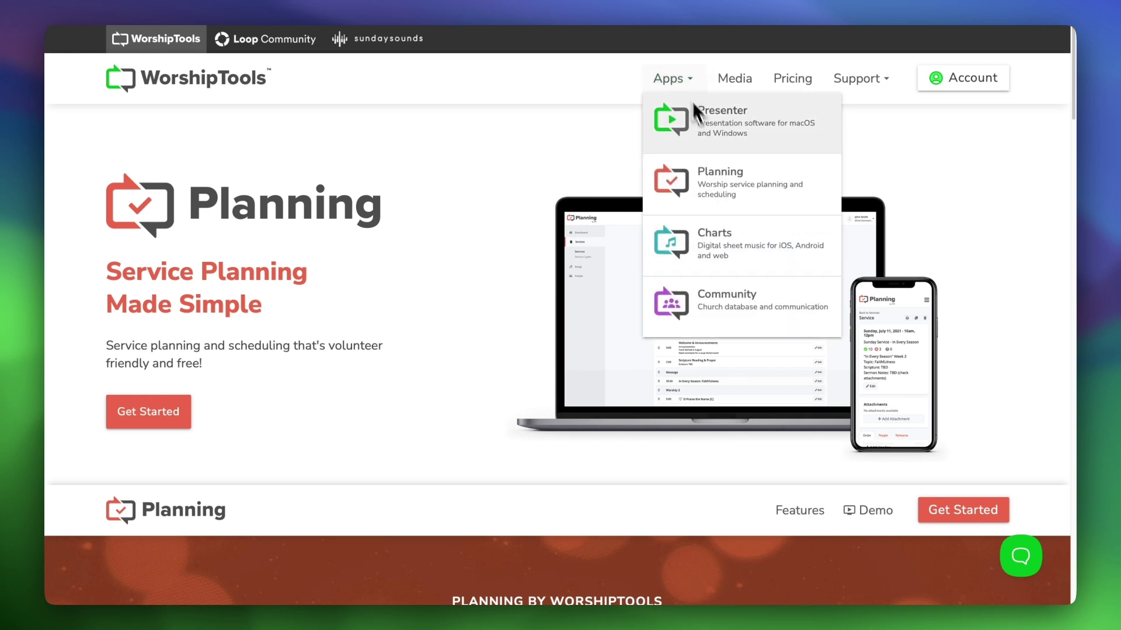
click(761, 321)
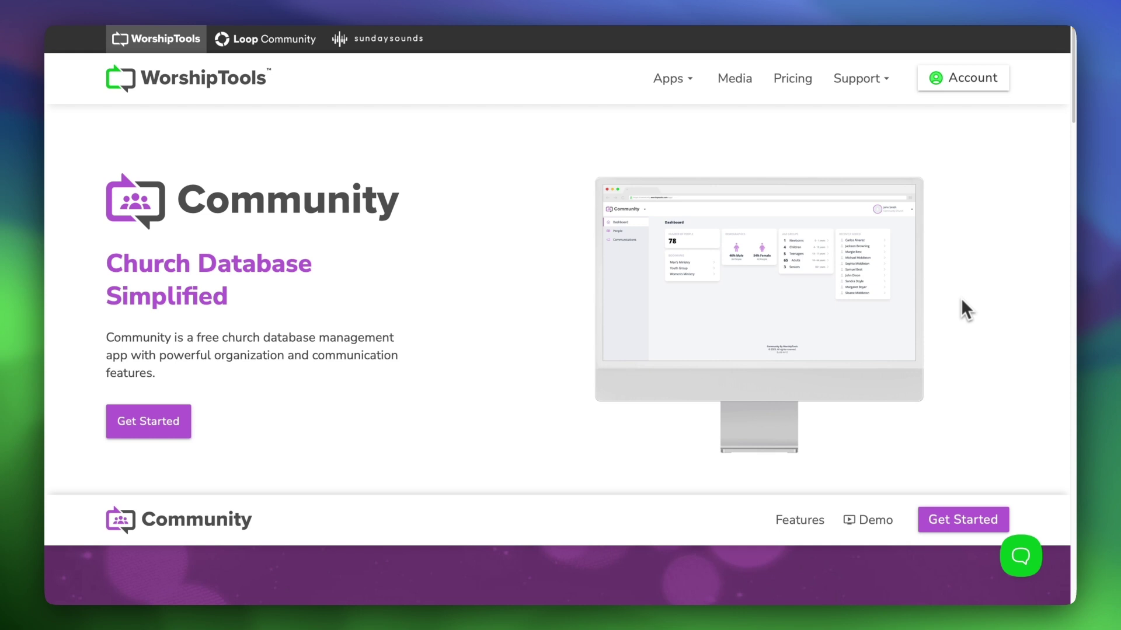
Get started with the Community app and open its list of people.
click(926, 512)
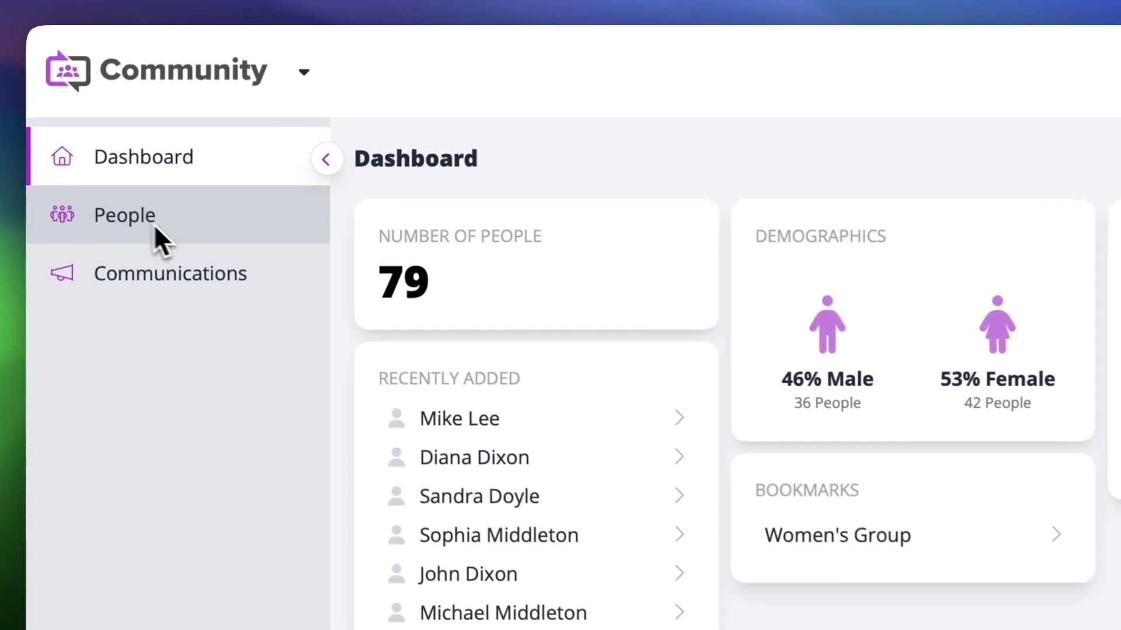
click(156, 228)
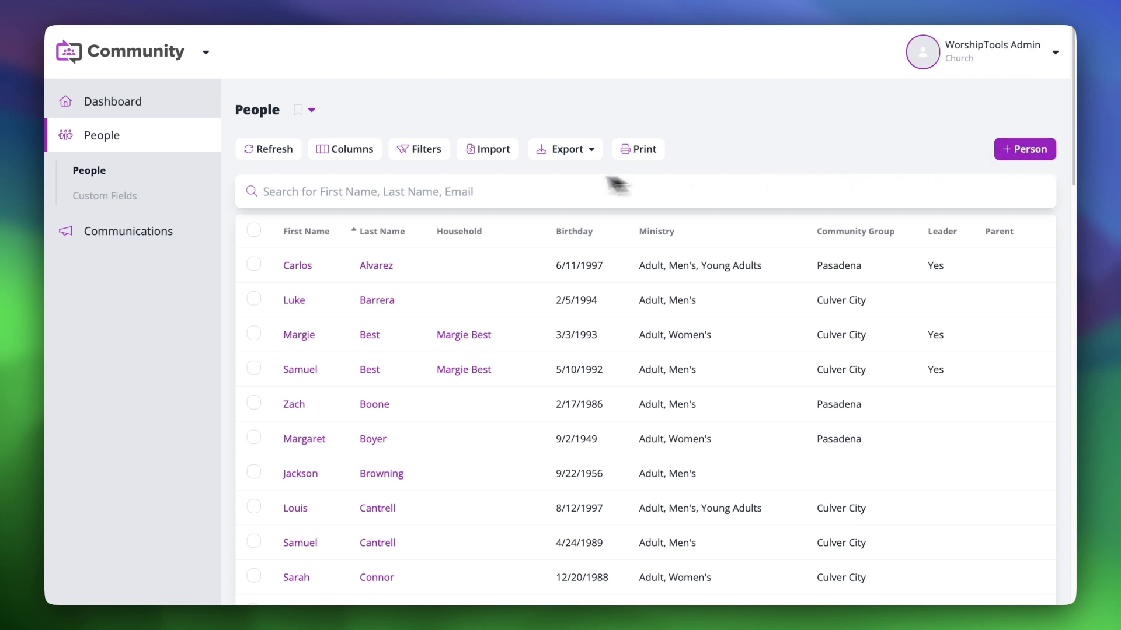
Look at the people import dialog and the new person form, leaving both without saving.
click(491, 153)
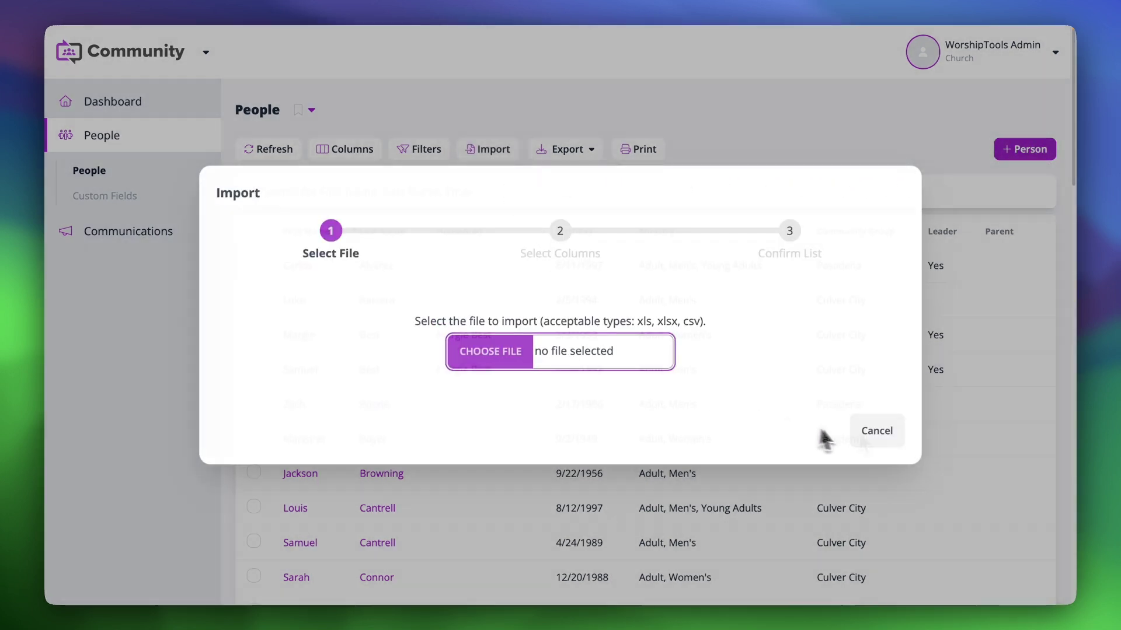
click(872, 431)
click(1016, 150)
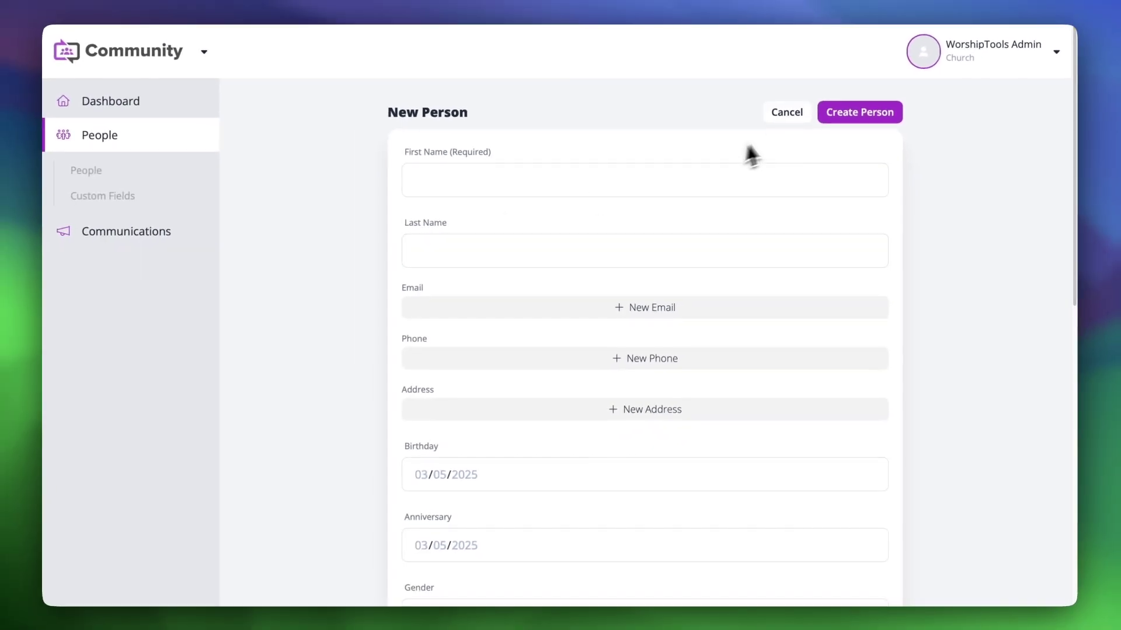
click(812, 43)
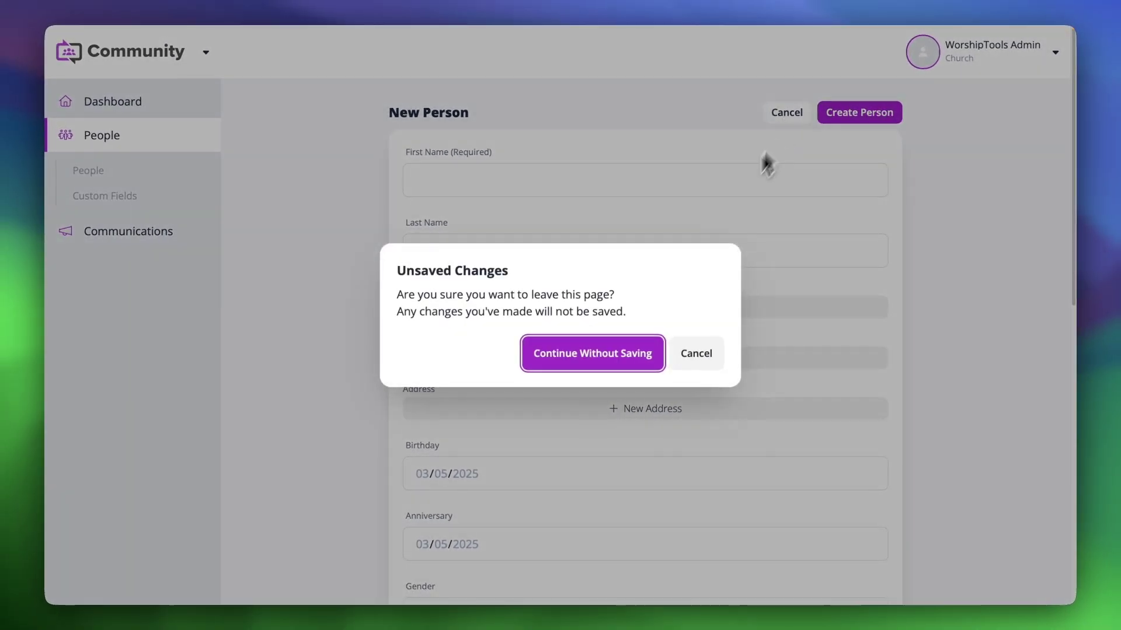
click(639, 351)
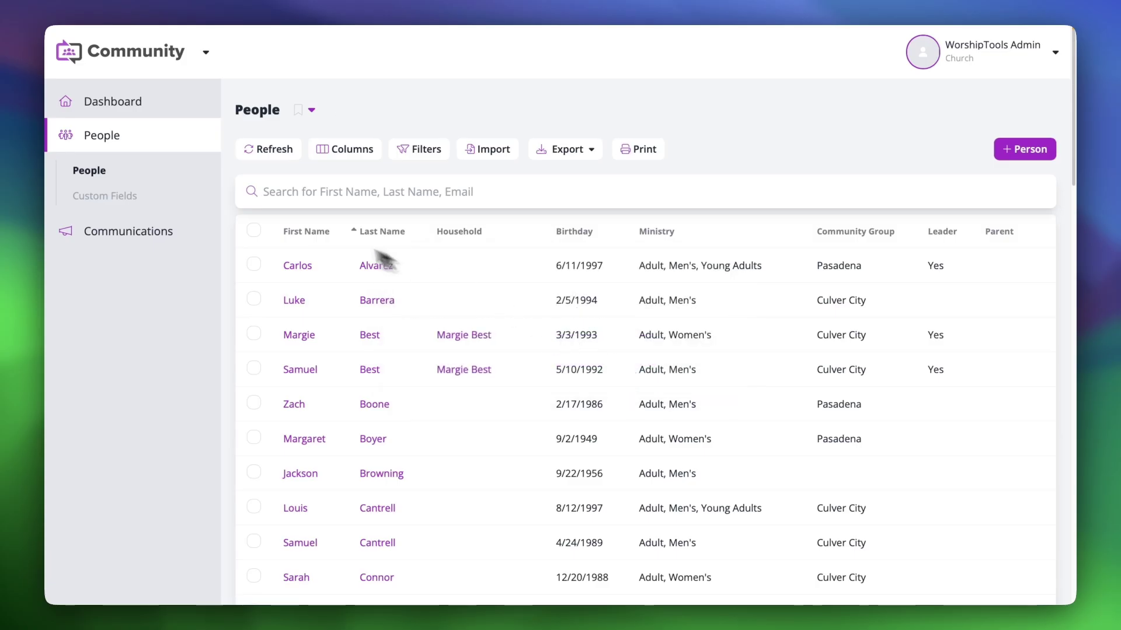
View the custom fields for people and start a new email communication.
click(125, 197)
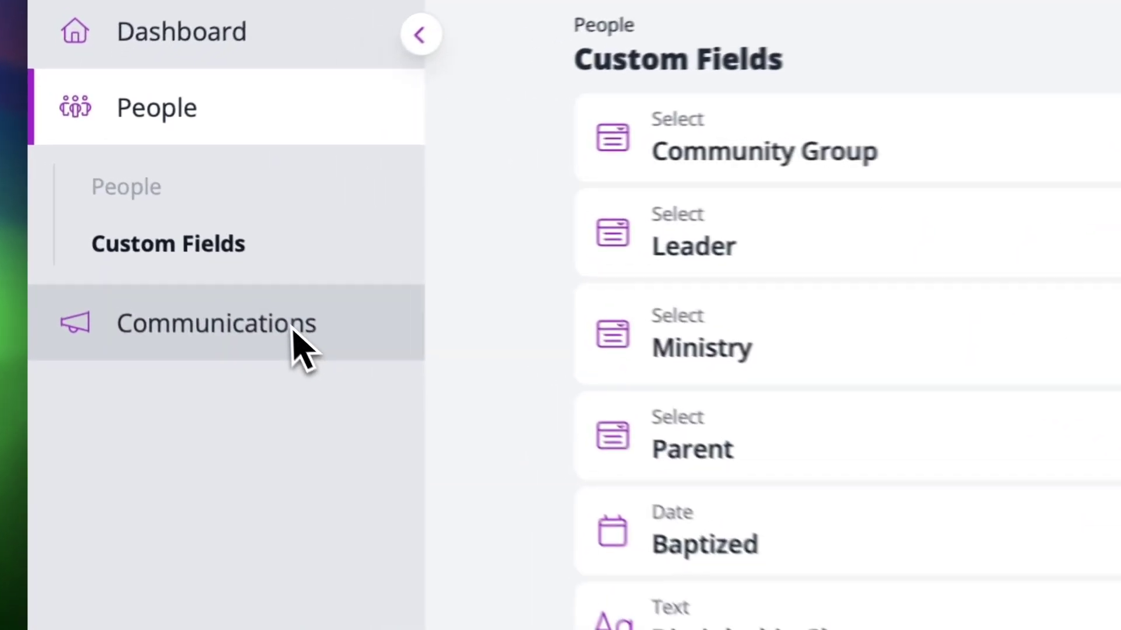
click(163, 236)
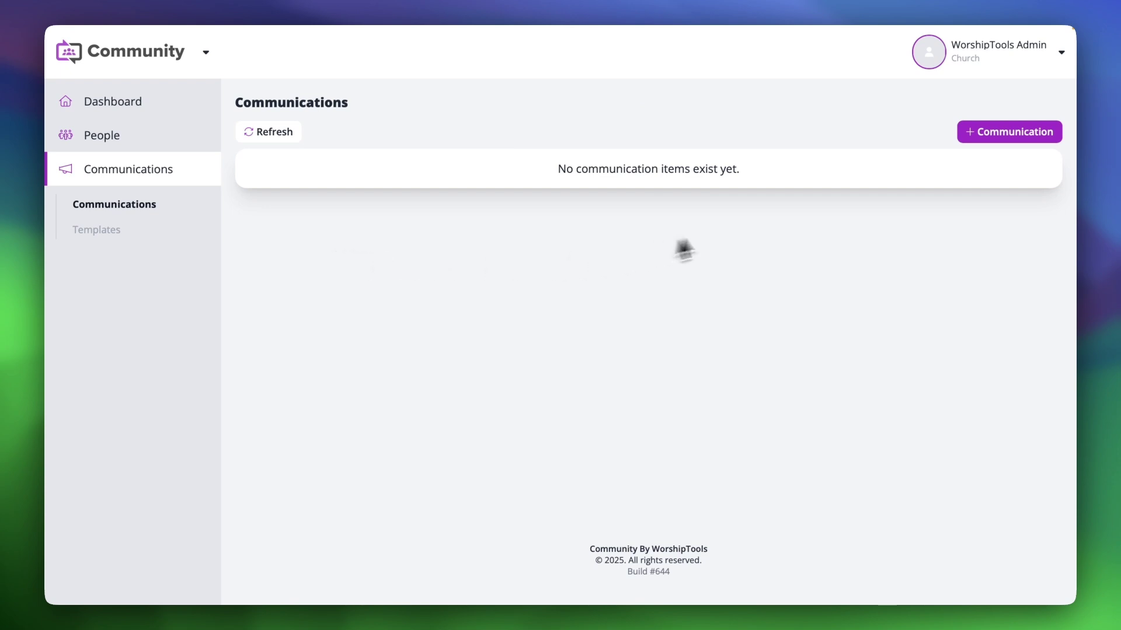
click(975, 131)
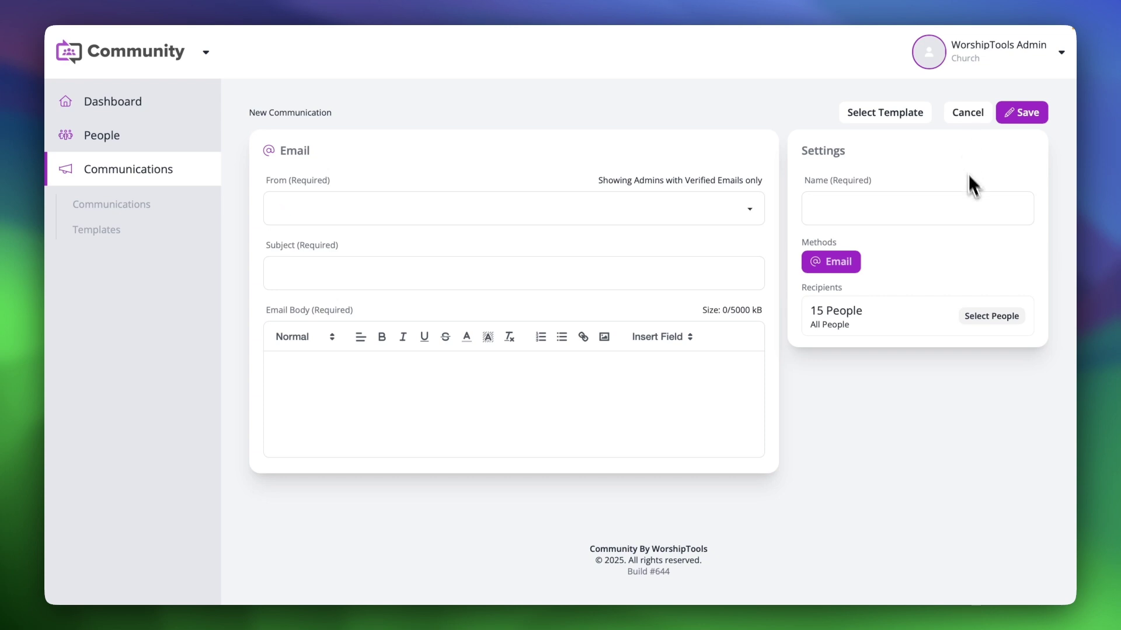
Open the recipient selection for the communication and examine the filter options for City and Ministry.
click(986, 317)
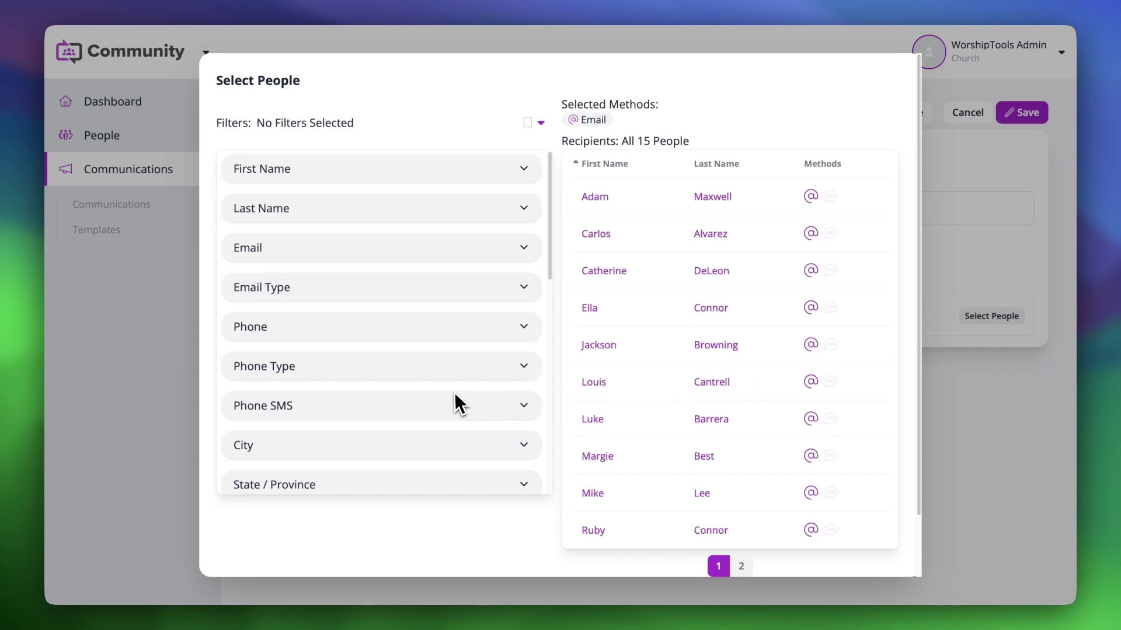
scroll(457, 401, down, 1)
scroll(457, 401, down, 3)
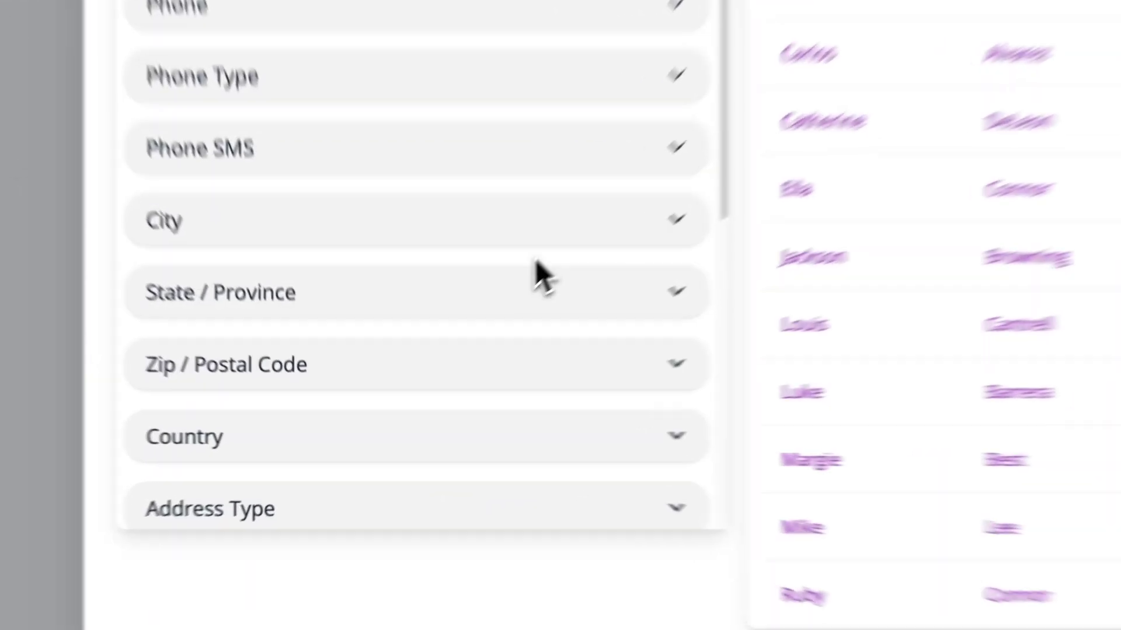
click(441, 329)
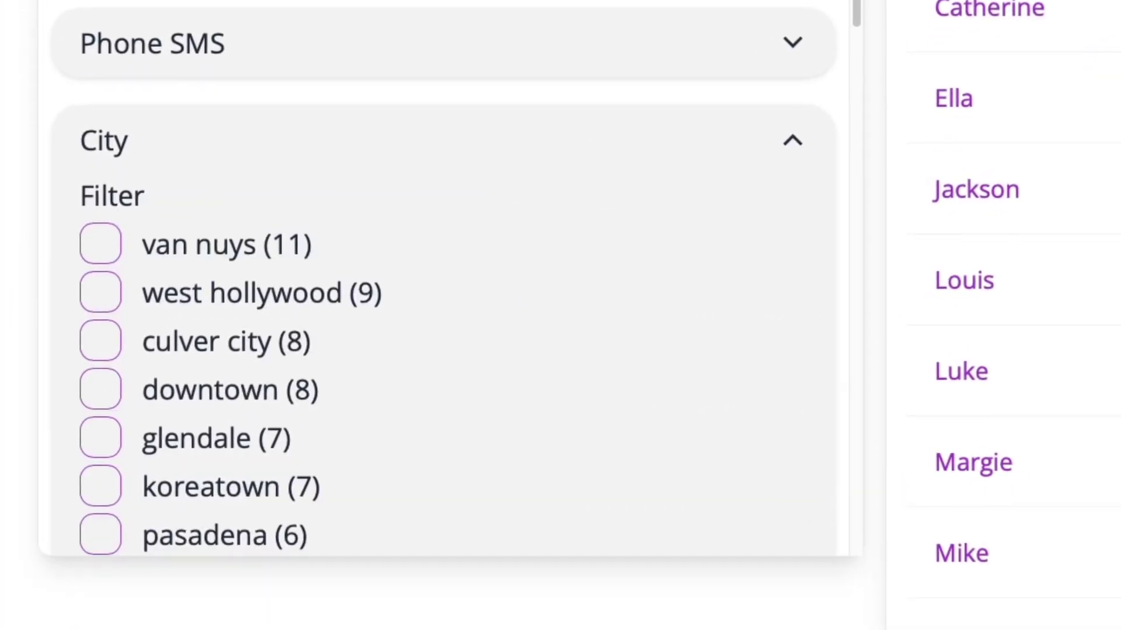
click(590, 145)
scroll(444, 350, down, 4)
scroll(443, 331, down, 7)
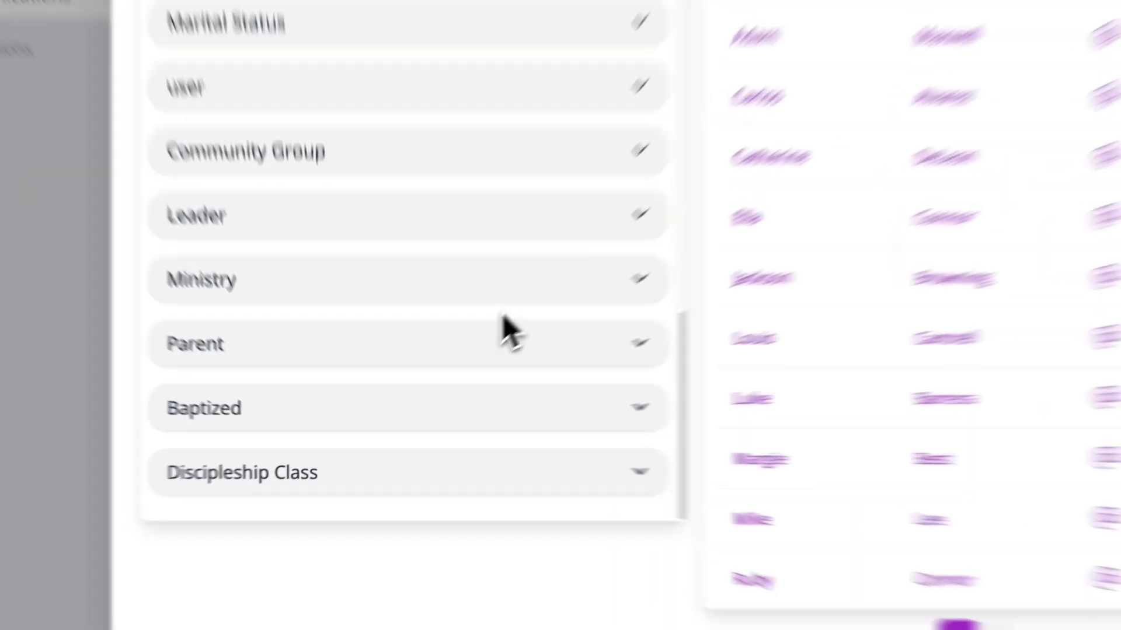
click(444, 372)
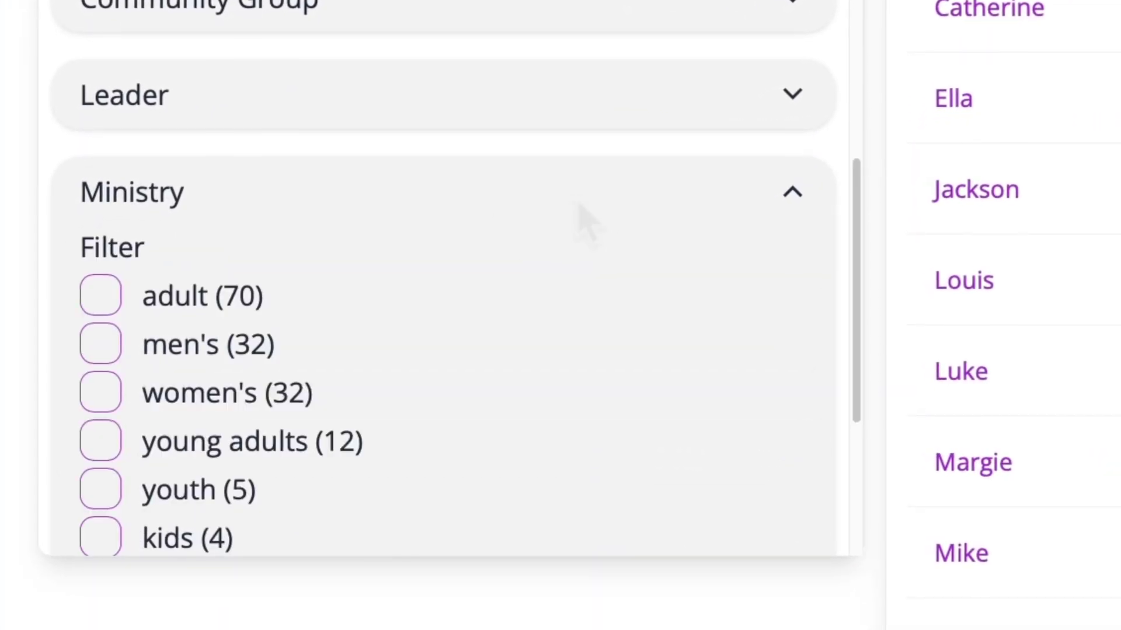
click(583, 192)
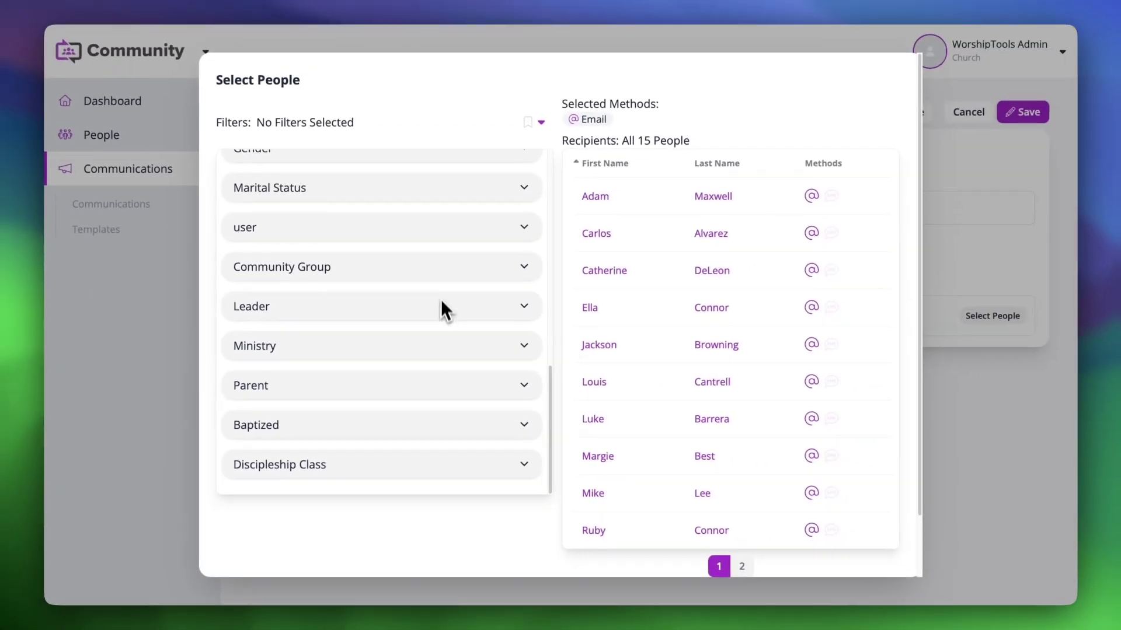
Save a recipient filter for the downtown community group and begin the email subject with "Communit".
click(431, 270)
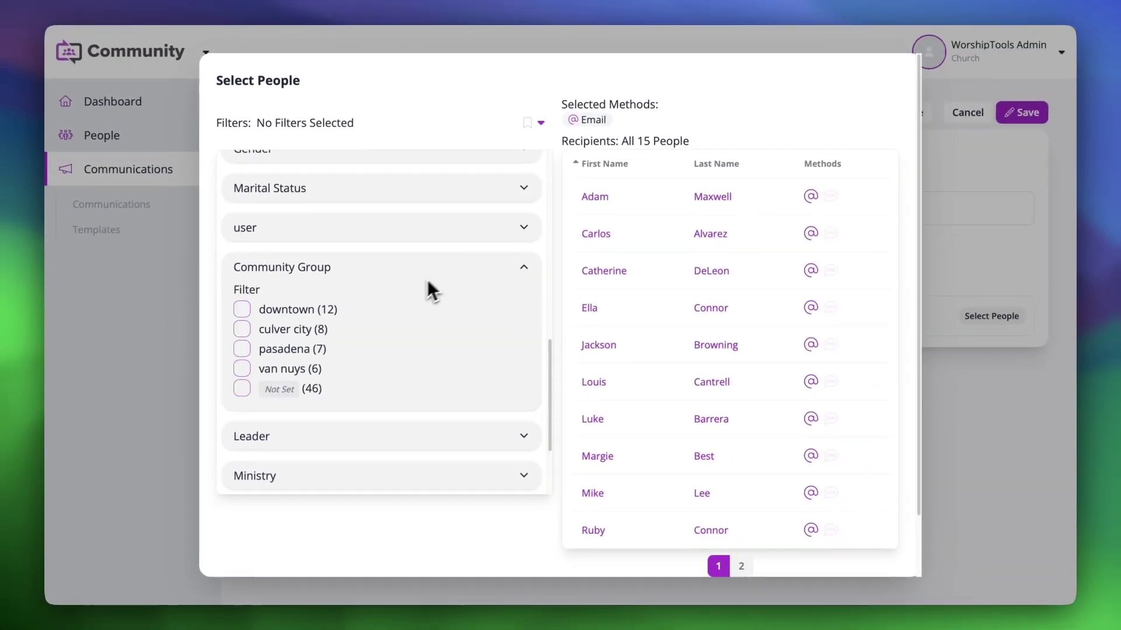
click(318, 310)
click(825, 532)
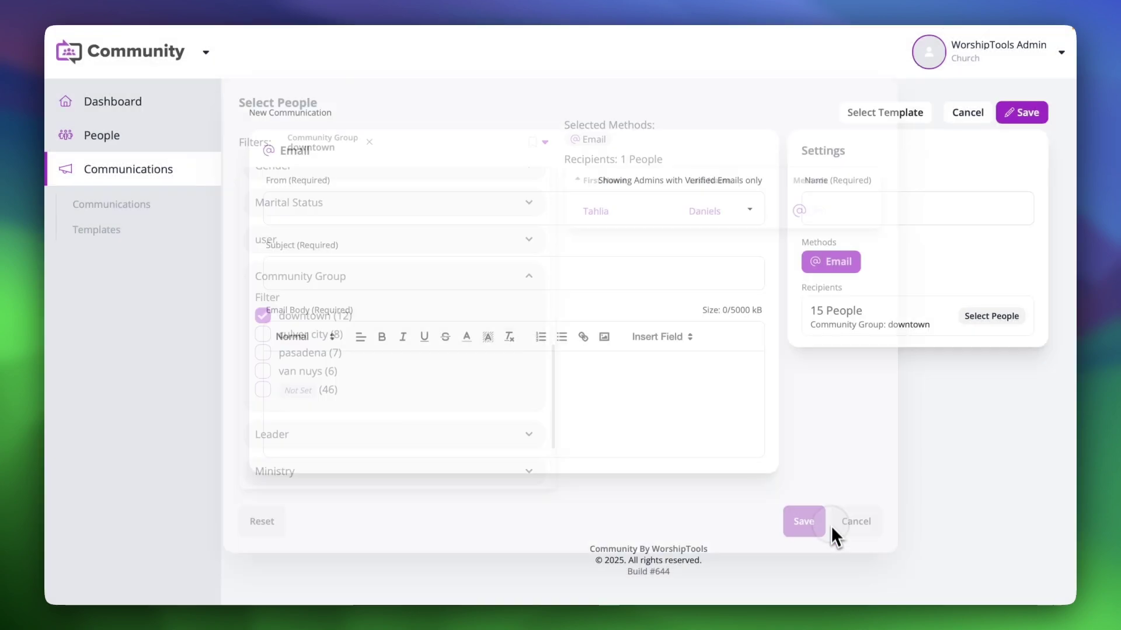
click(432, 285)
text(Communit)
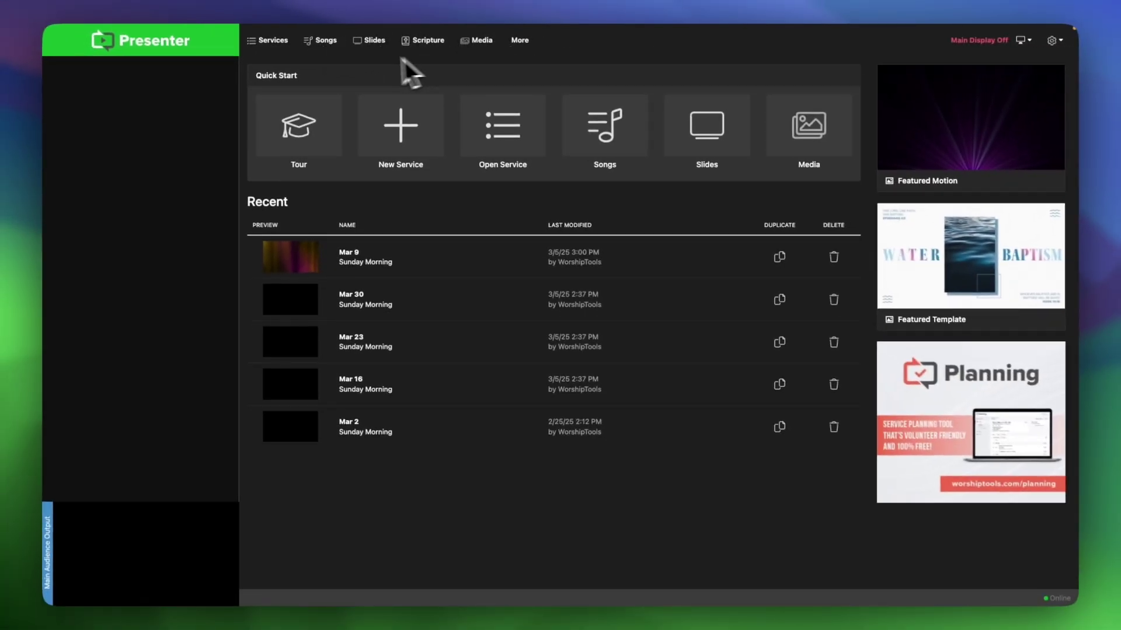
Switch to Presenter, open the recent Mar 9 Sunday Morning service and look through its items.
click(368, 257)
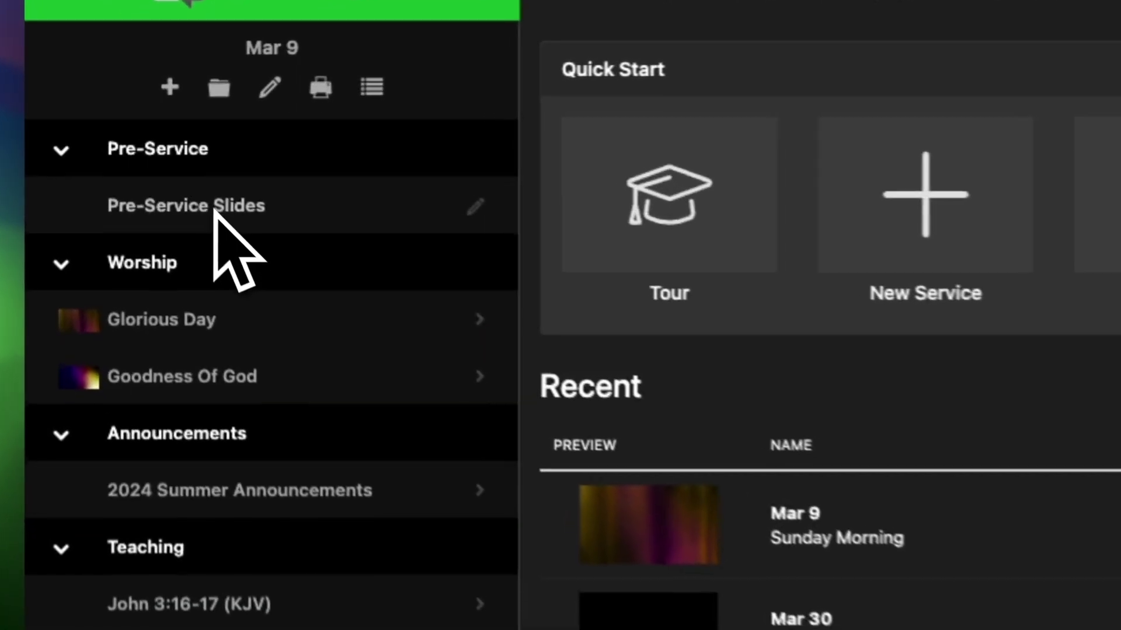
scroll(238, 513, down, 10)
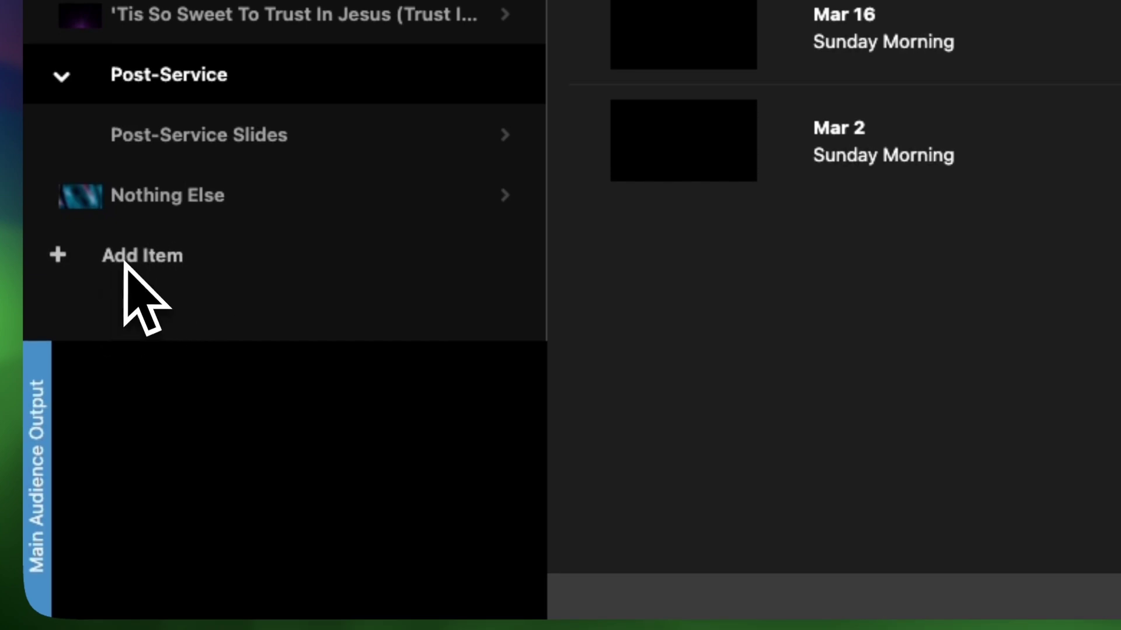
Add an item at the end of the service with the Rays 01 media background and the lyrics of "Nothing Else".
click(125, 264)
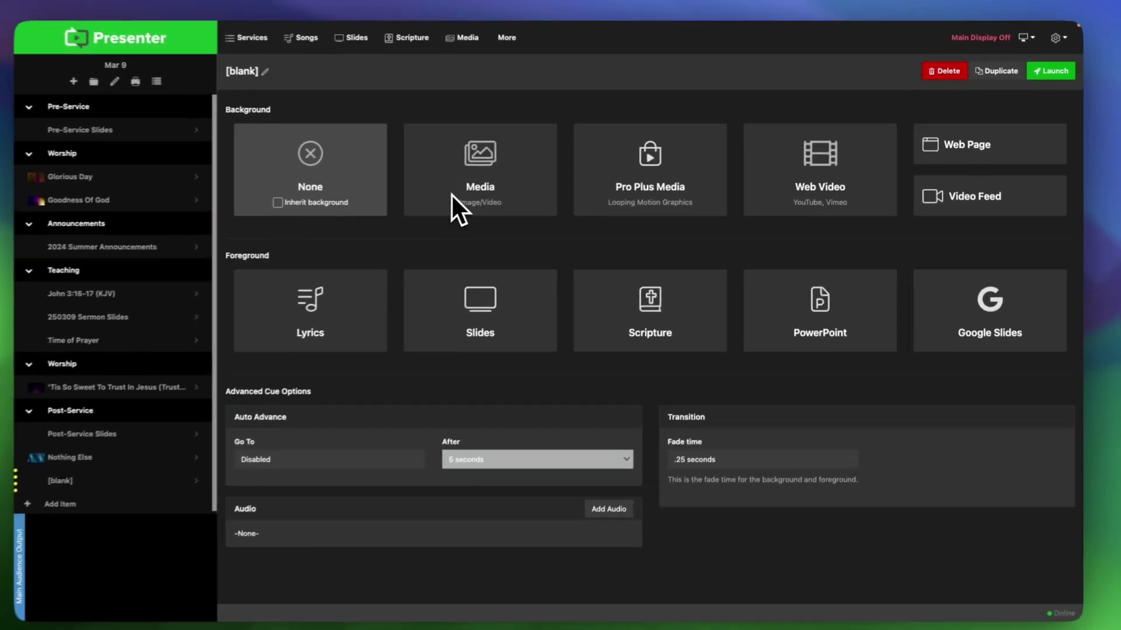
click(338, 210)
click(476, 174)
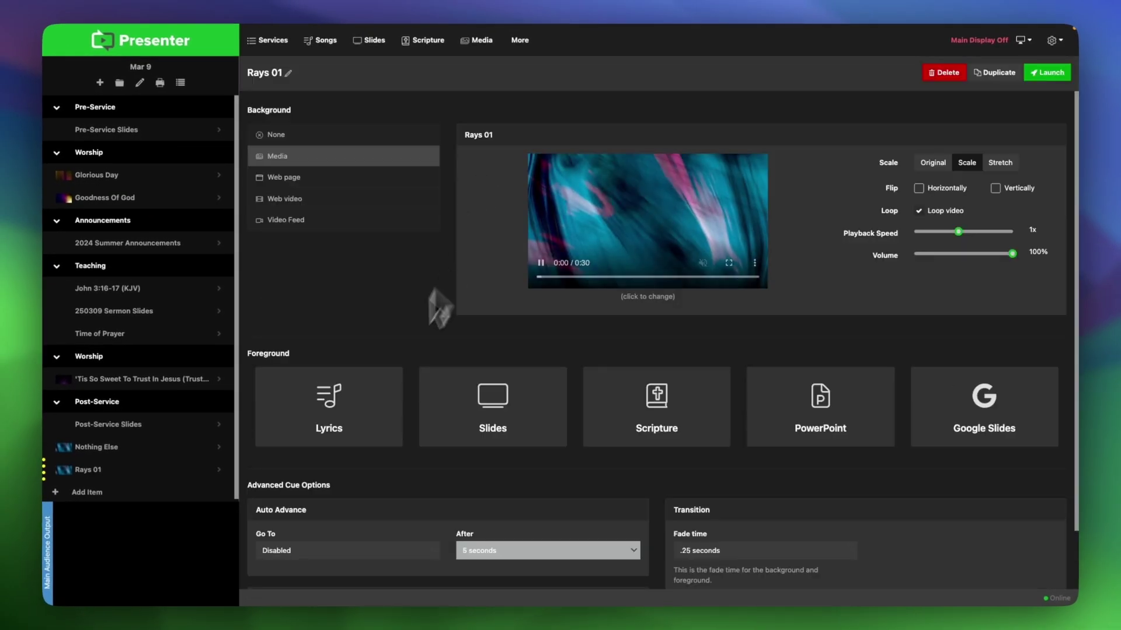
click(341, 432)
click(508, 510)
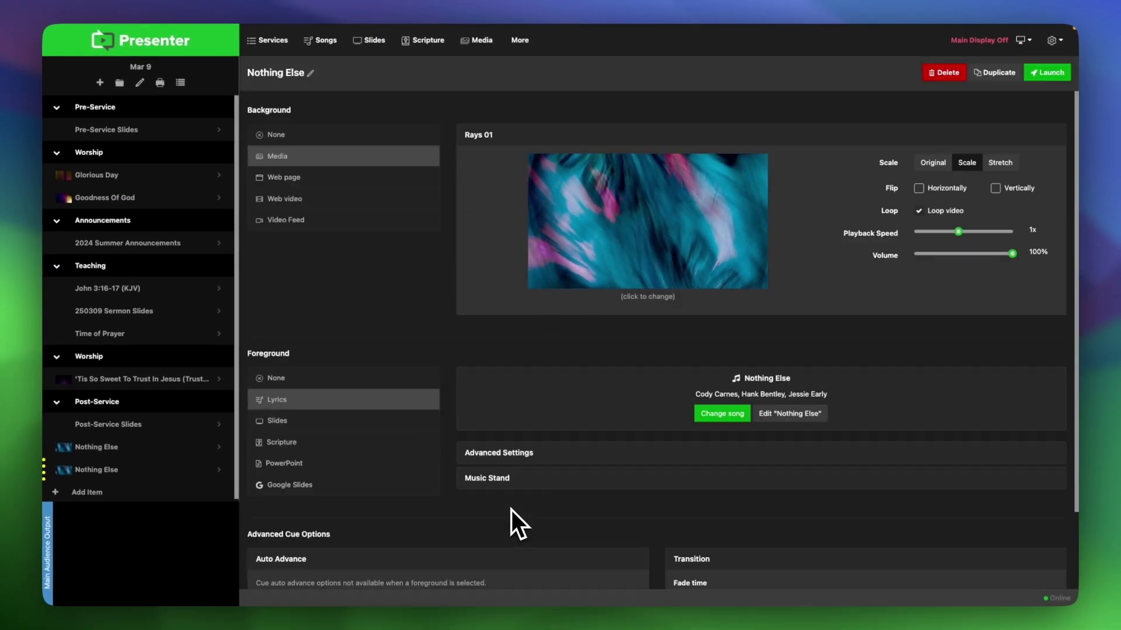
Launch the new "Nothing Else" item and display its Chorus a slide.
click(1034, 75)
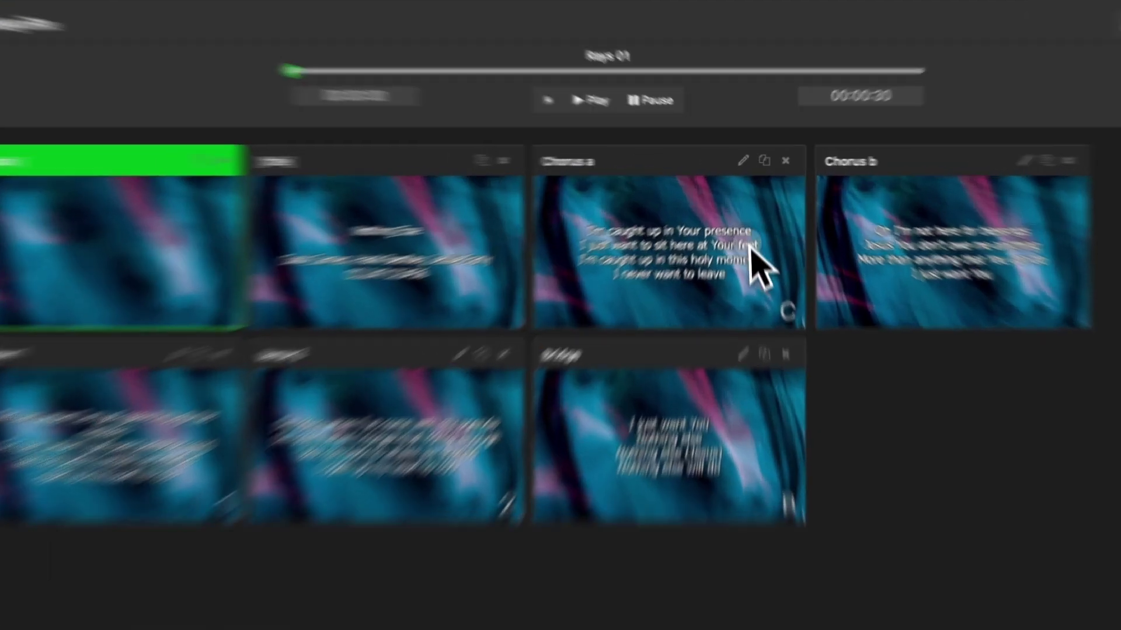
click(748, 225)
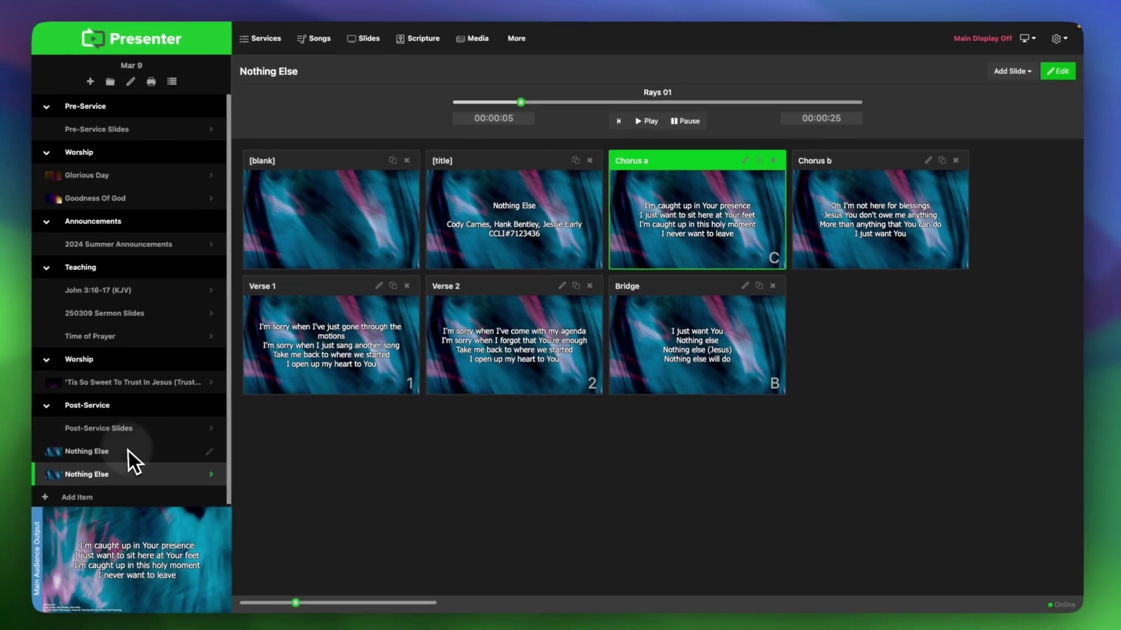
Move the upper "Nothing Else" item from Post-Service into the second Worship section and launch "'Tis So Sweet To Trust In Jesus".
drag(35, 495, 55, 432)
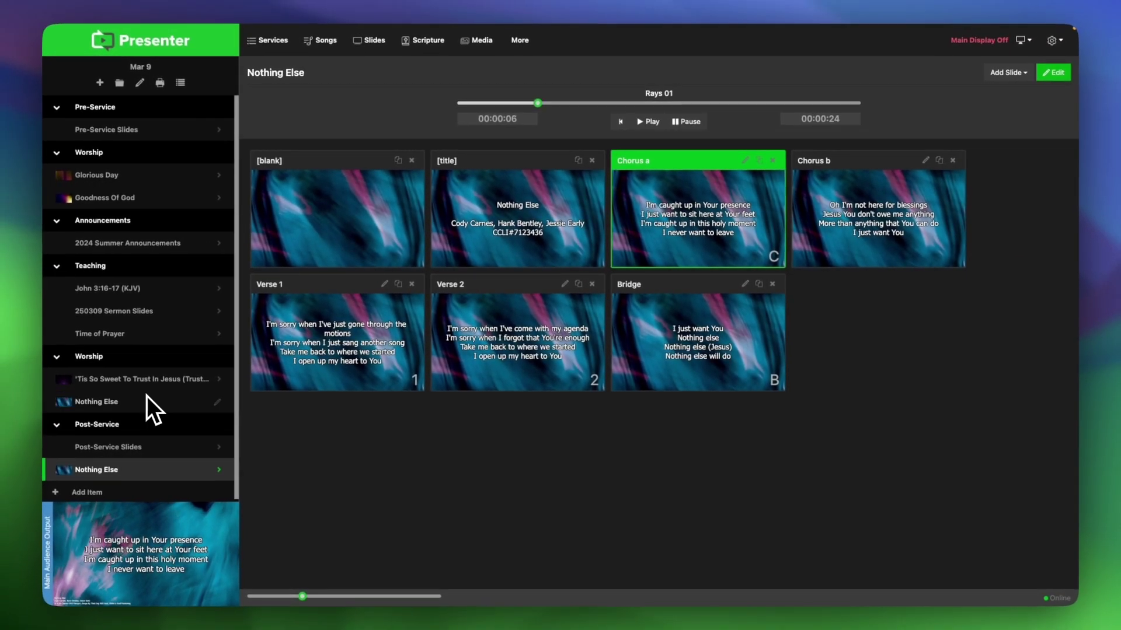
click(117, 380)
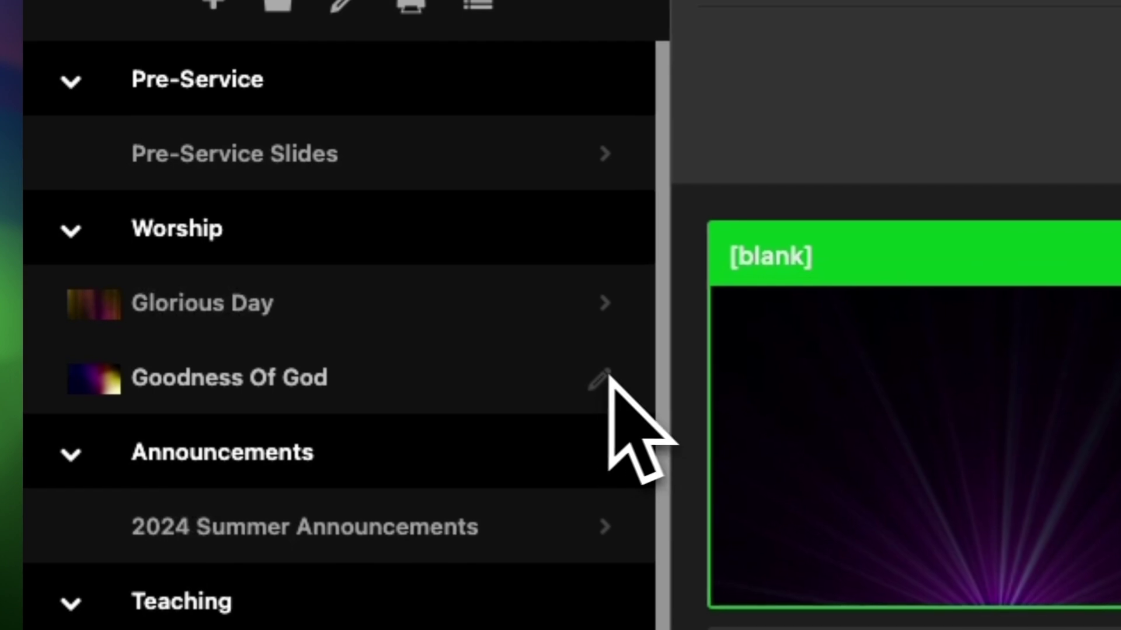
Open the Goodness Of God service item for editing, followed by the Glorious Day item.
click(217, 199)
right_click(490, 307)
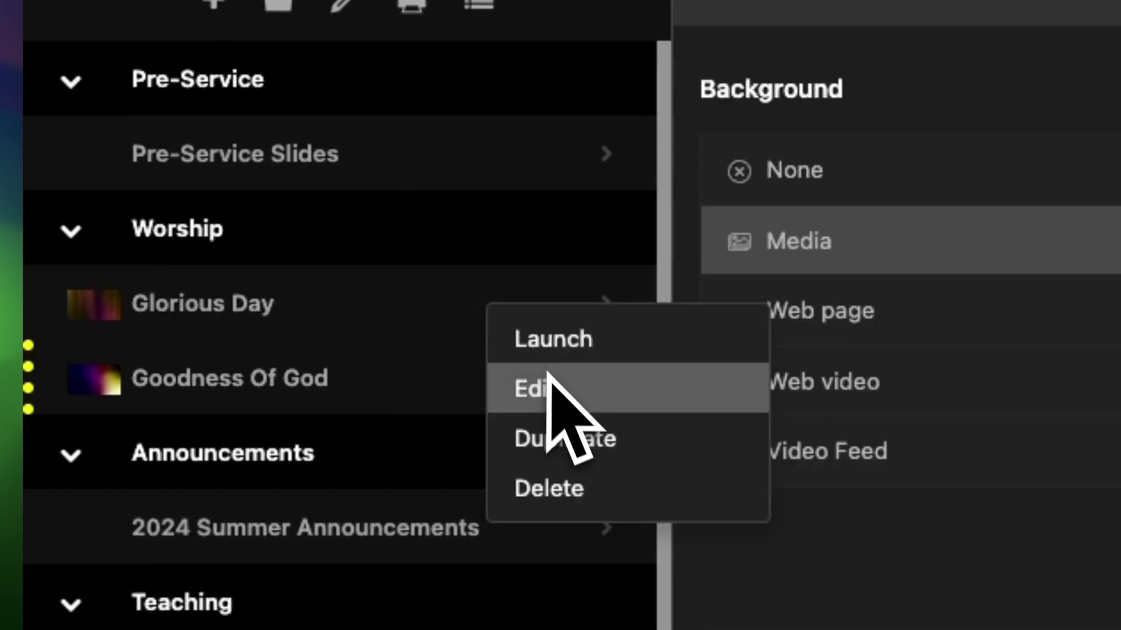
click(552, 386)
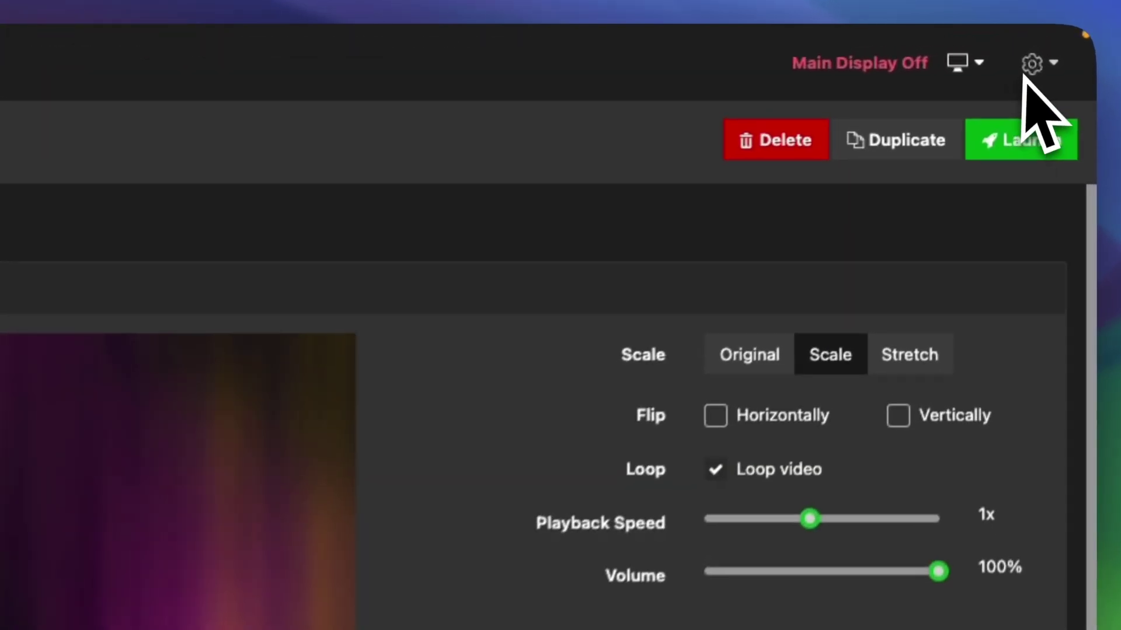
Turn off automatically firing the first slide when a service item is launched, and save the settings.
click(1029, 66)
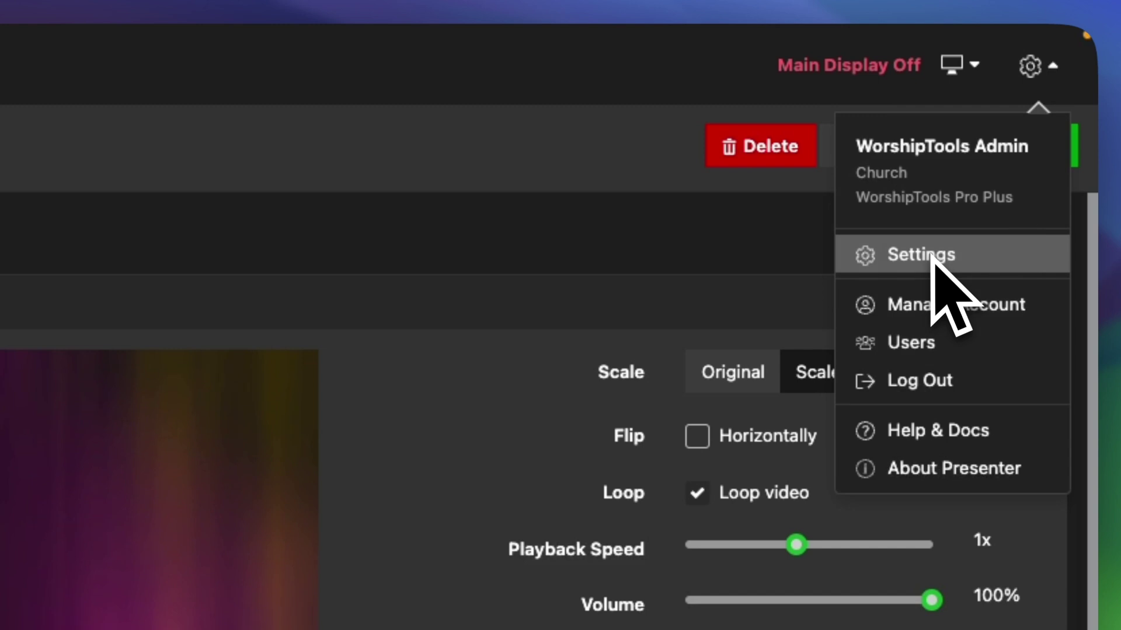
click(866, 252)
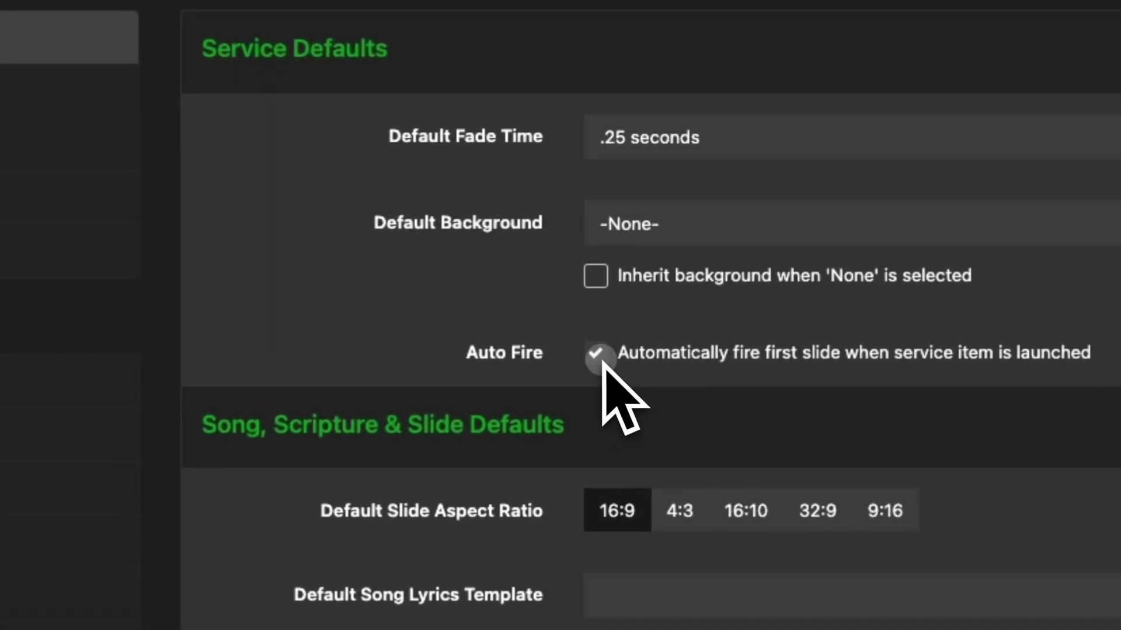
click(606, 309)
scroll(601, 350, down, 10)
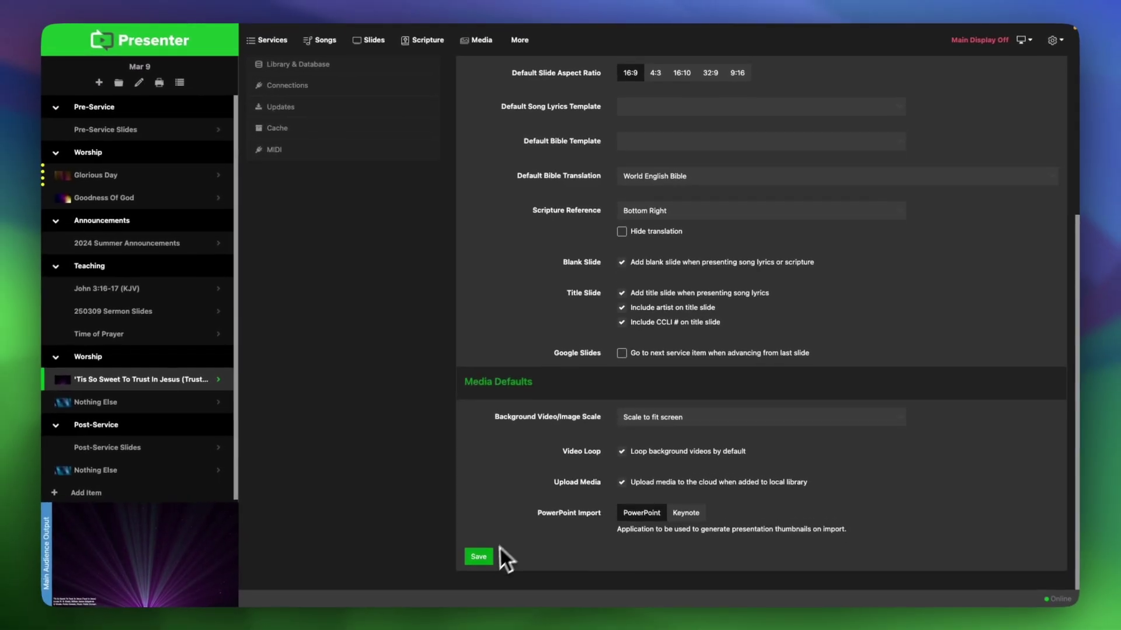
click(479, 556)
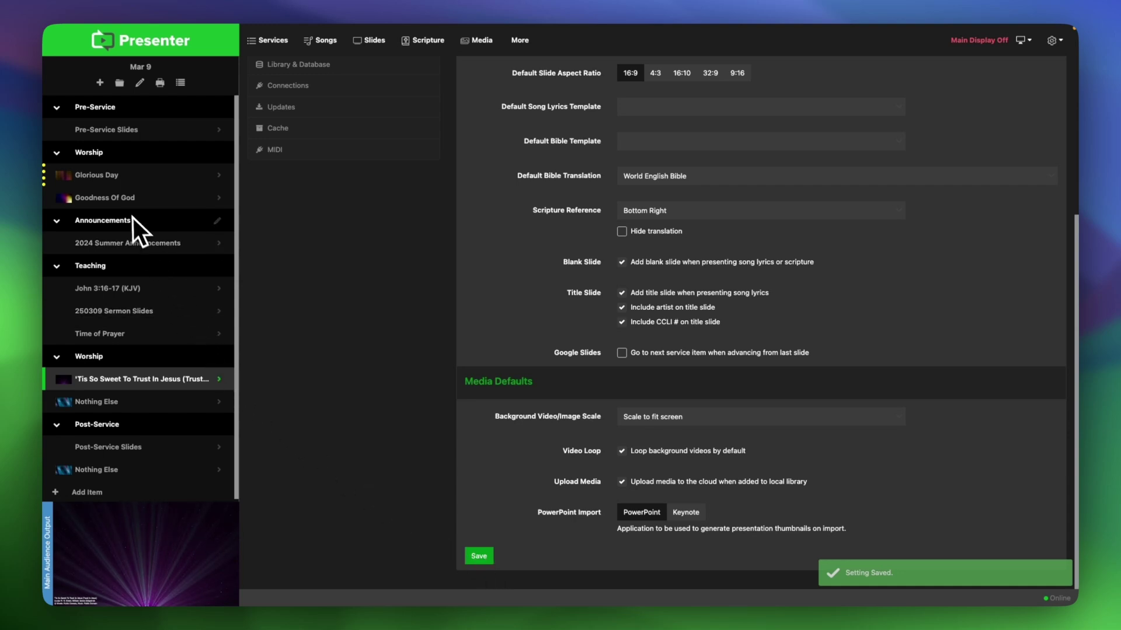
Launch Goodness Of God and display its Verse 2a slide.
click(126, 201)
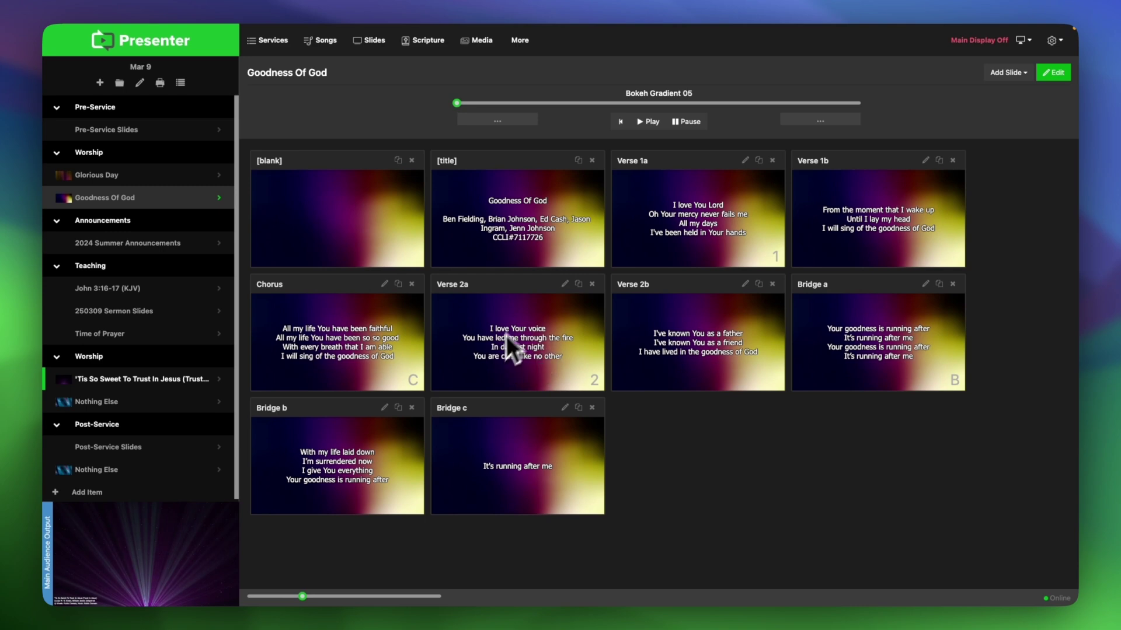
click(529, 353)
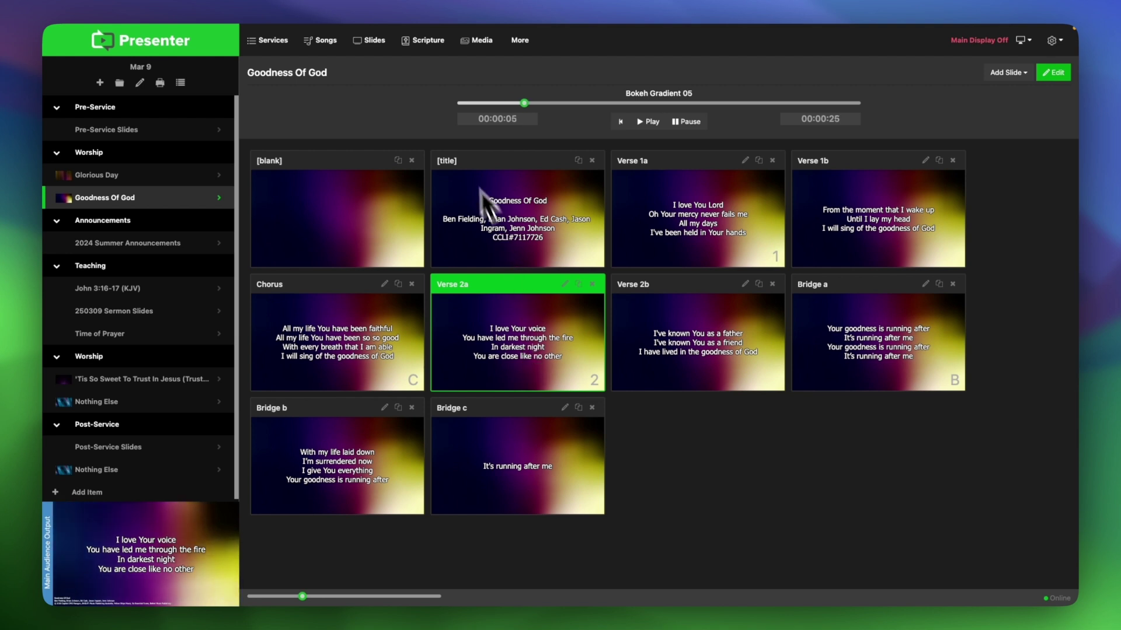
Look up Jeremiah 29:11 in the King James Version of the Bible.
click(422, 47)
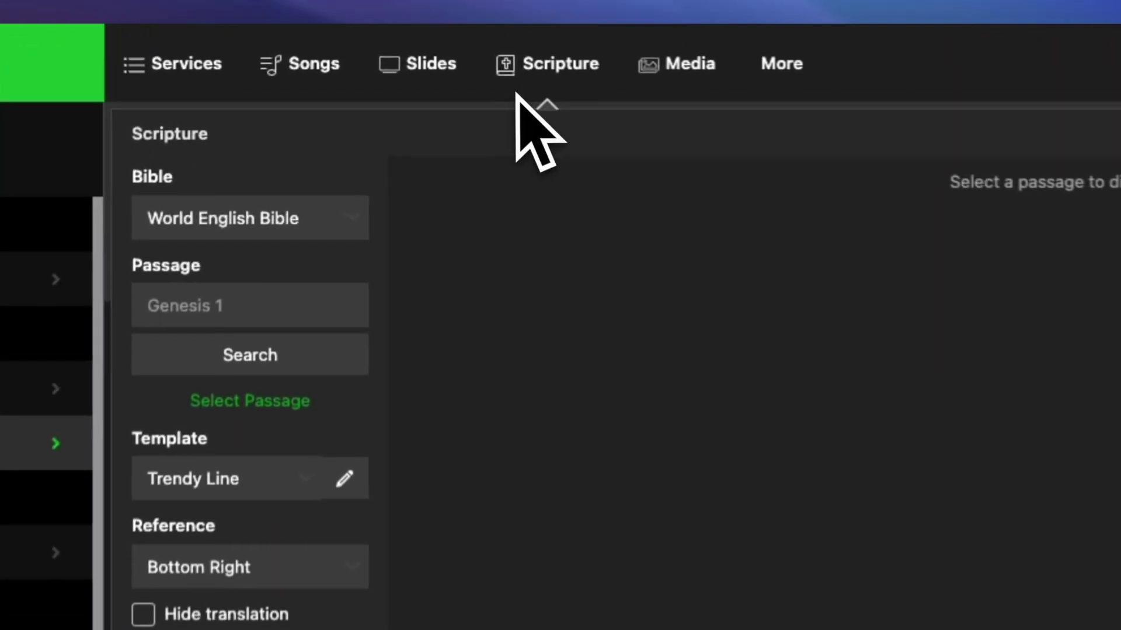
click(289, 219)
click(242, 193)
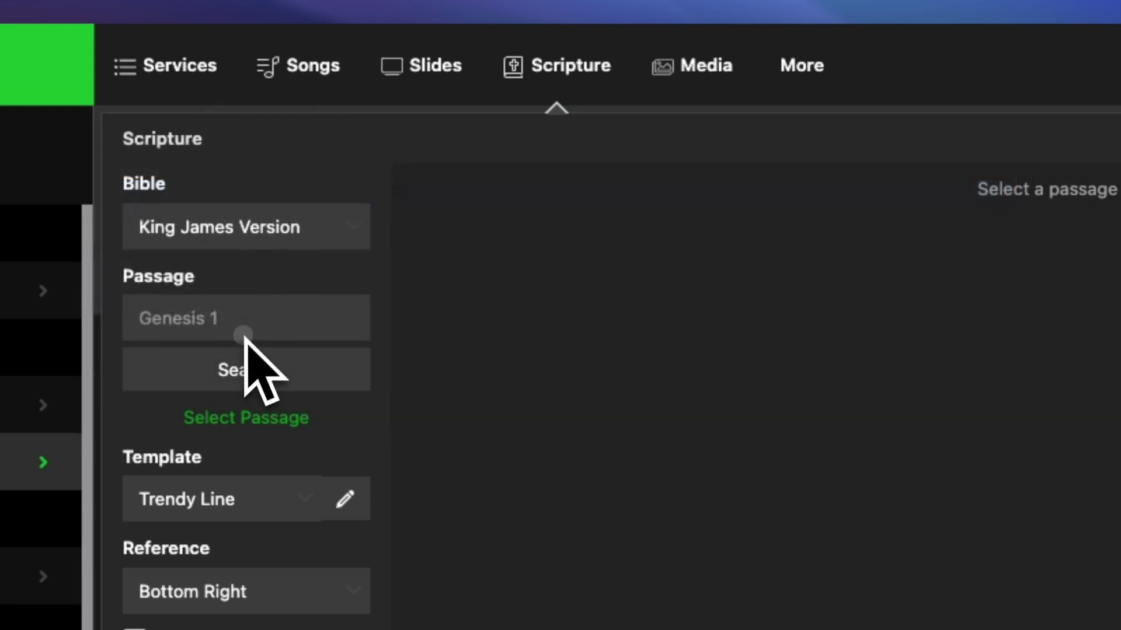
text(Jeremiah)
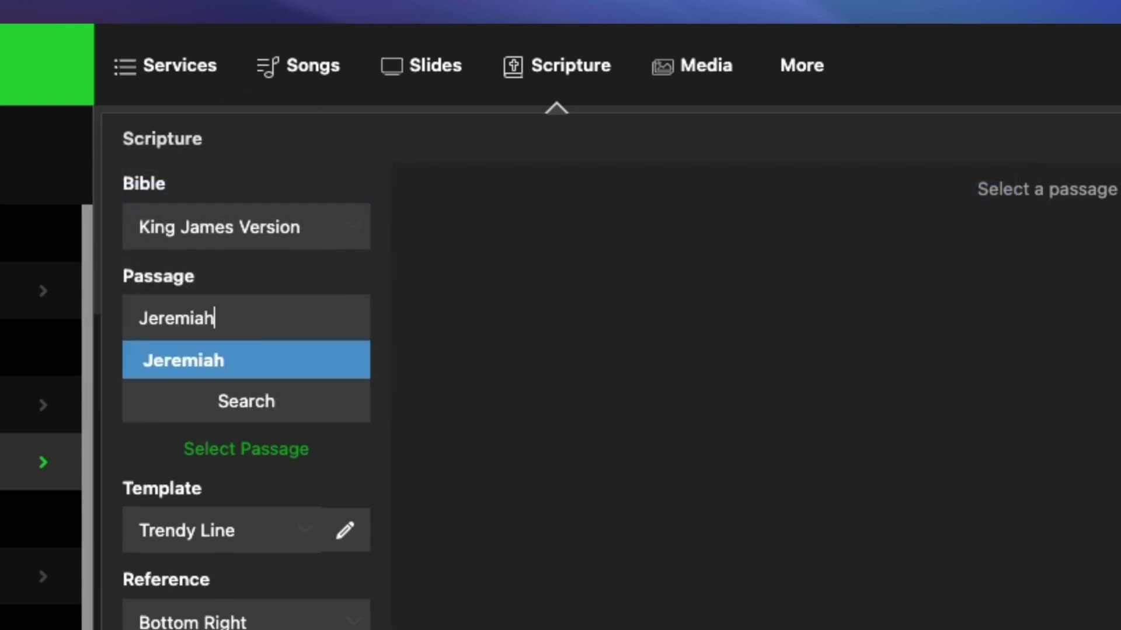
text( 29:11)
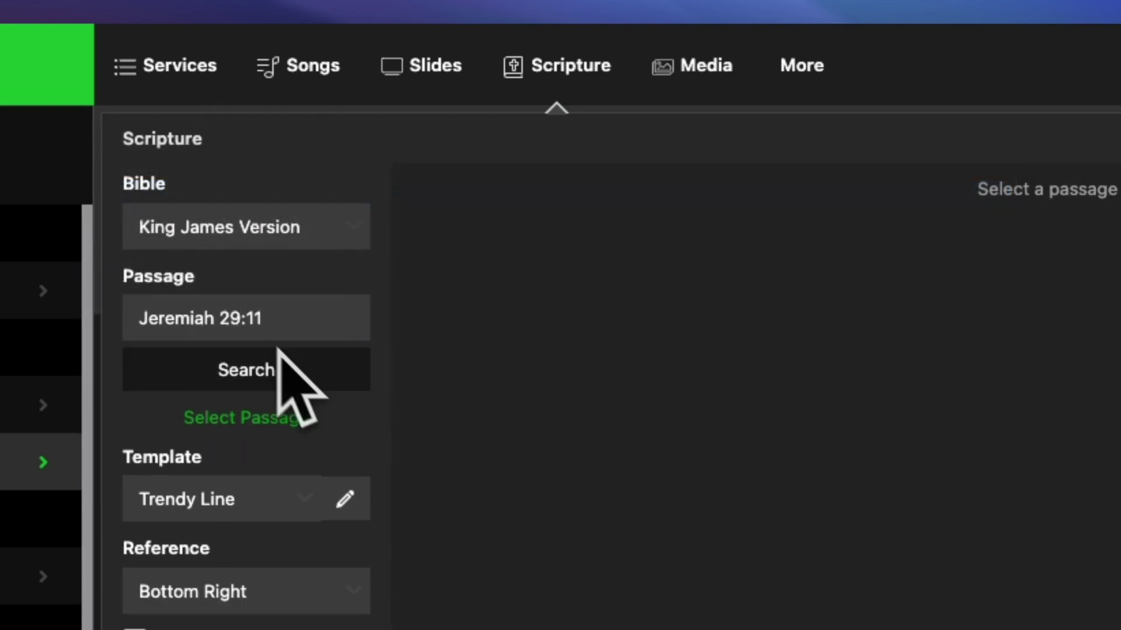
click(277, 368)
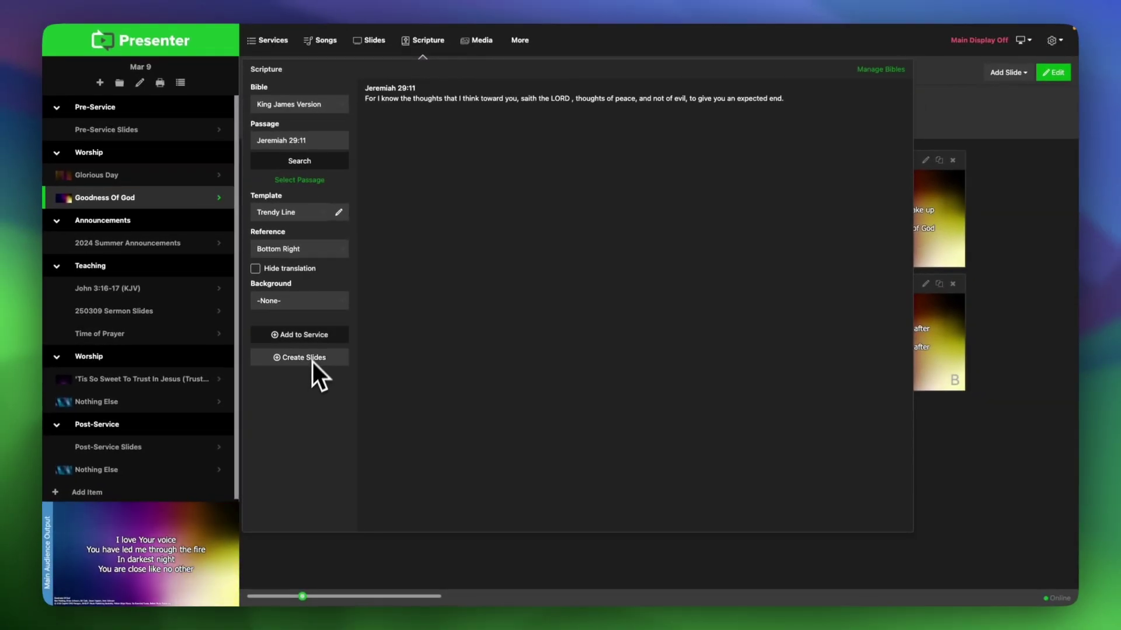
Open the 250309 Sermon Slides for editing and add the Jeremiah 29:11 passage to them with the Scripture2 template.
click(370, 43)
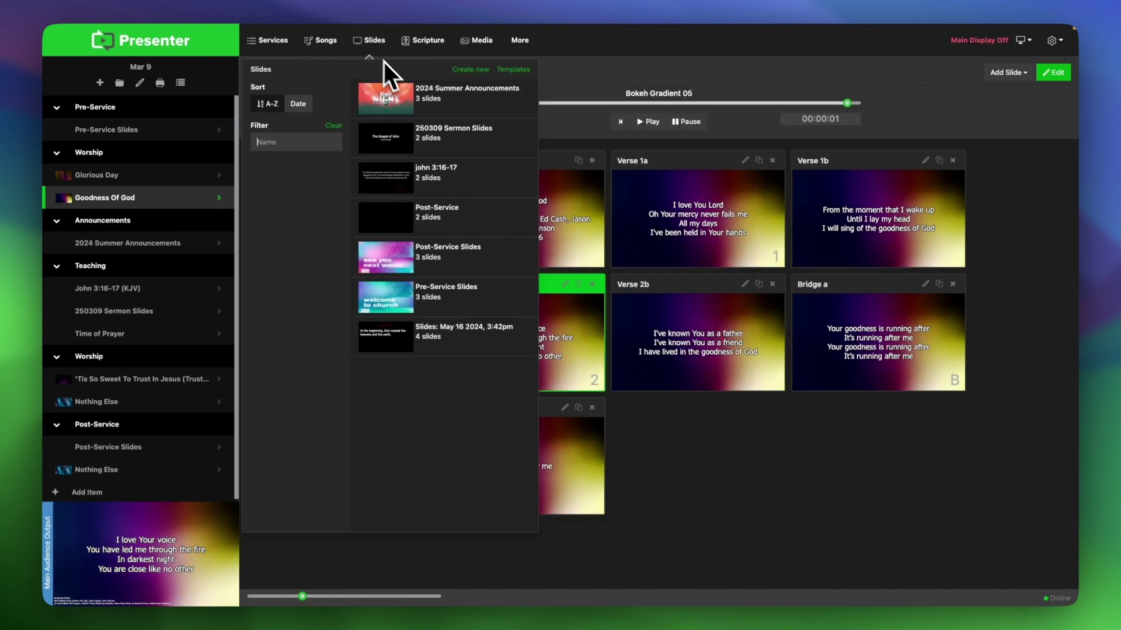
click(435, 123)
click(1044, 265)
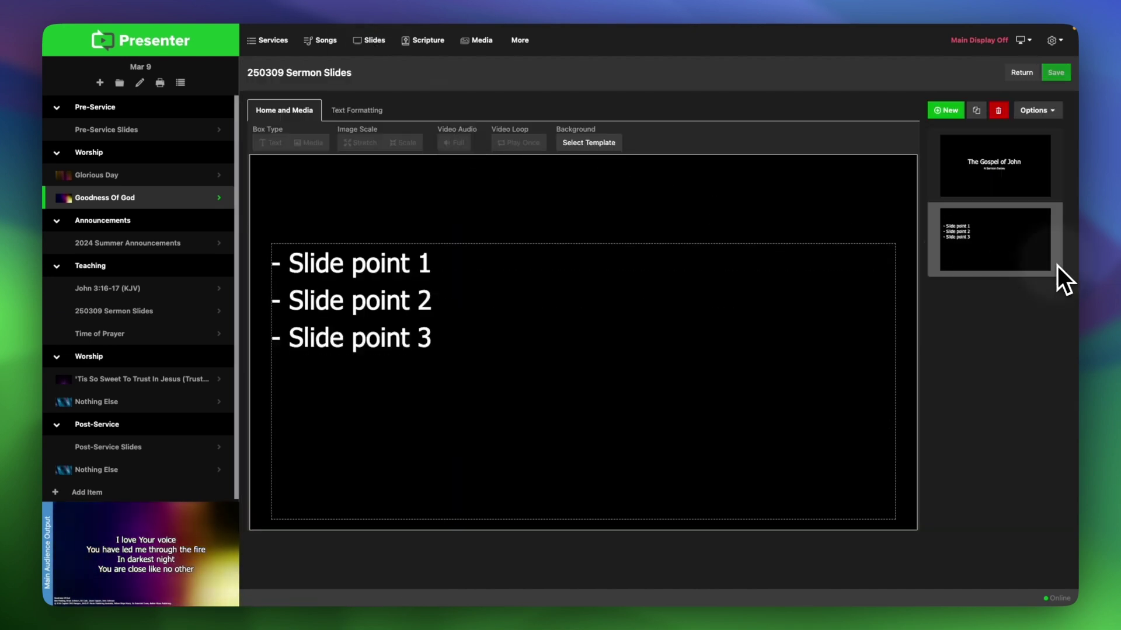
click(408, 40)
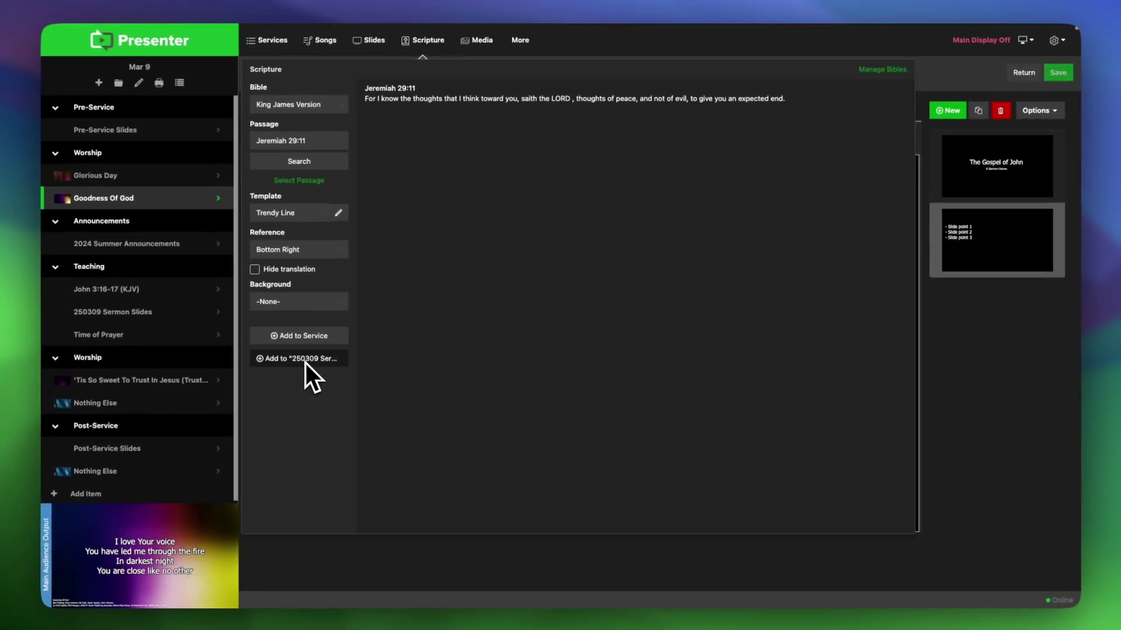
click(306, 360)
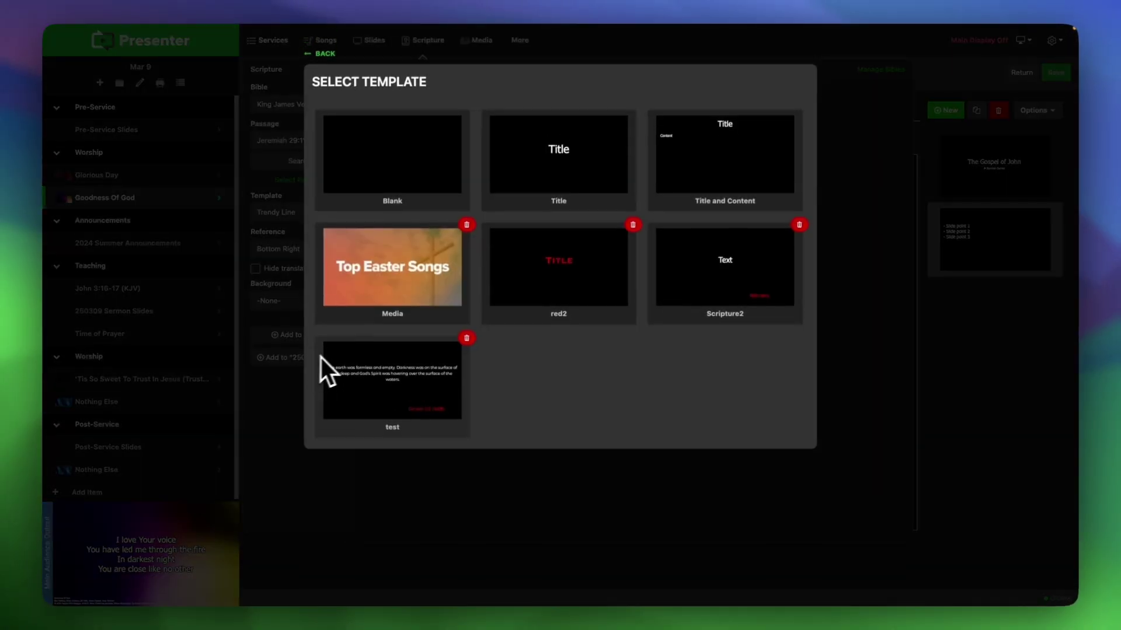
click(684, 248)
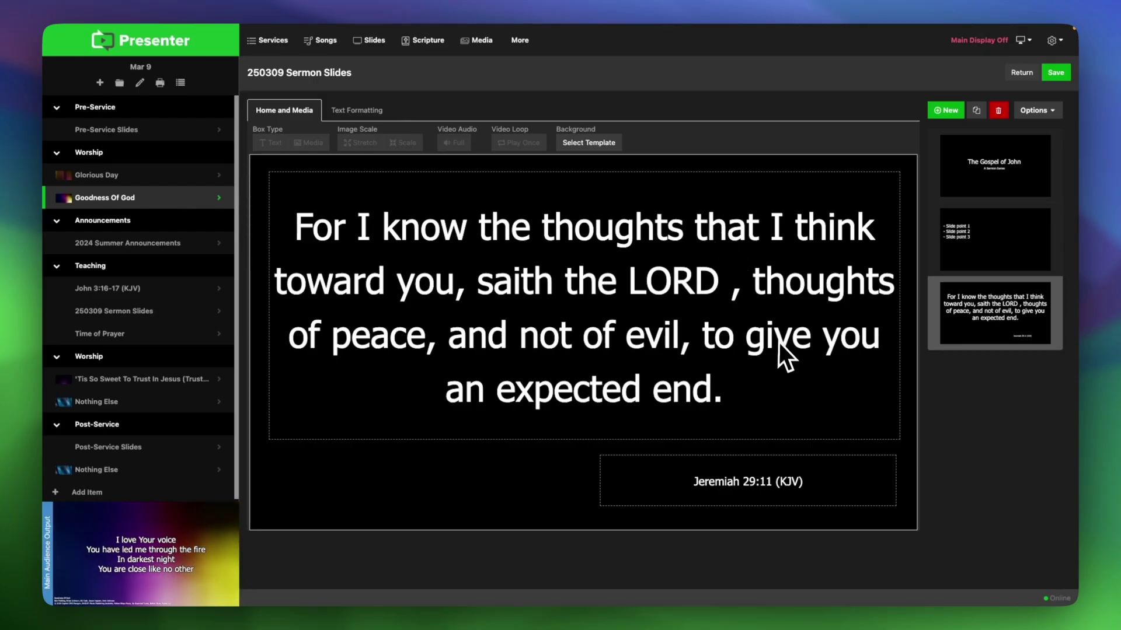
Look through the sermon deck's title, bullet-point and scripture slides.
click(977, 229)
click(983, 186)
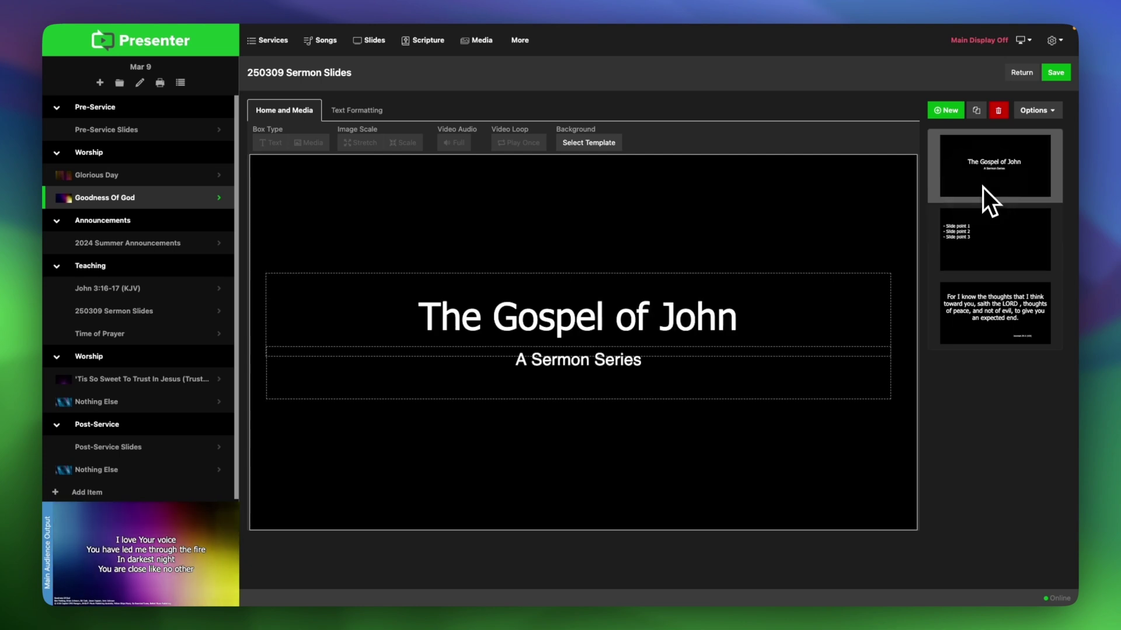
click(983, 237)
click(984, 311)
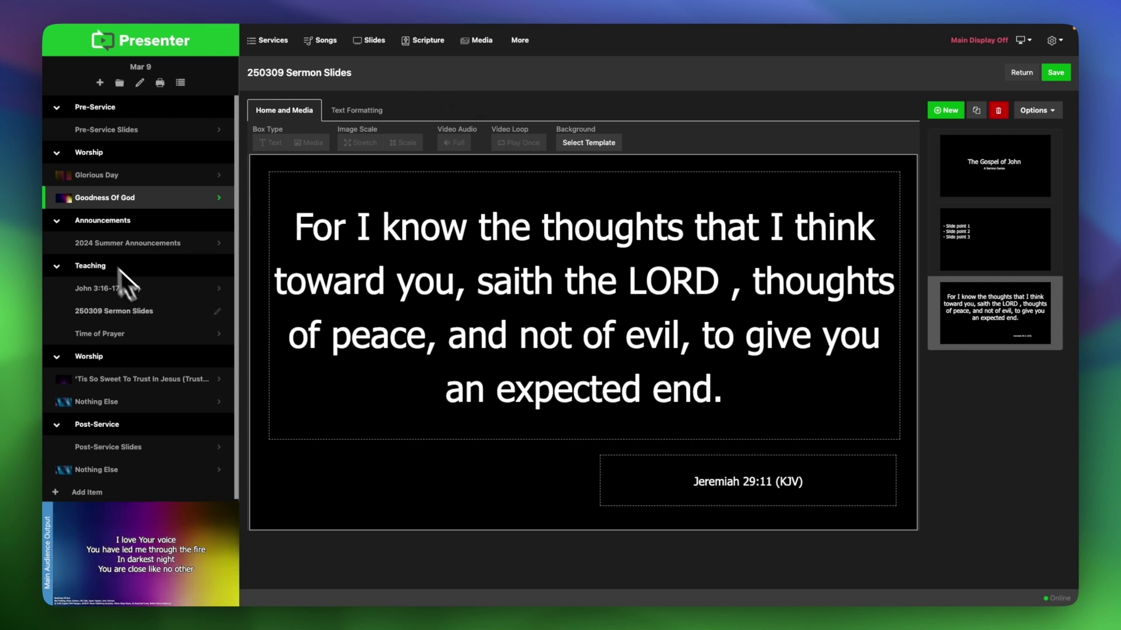
Display Jeremiah 29:11 directly on the audience output and set the scripture template to Default.
click(424, 41)
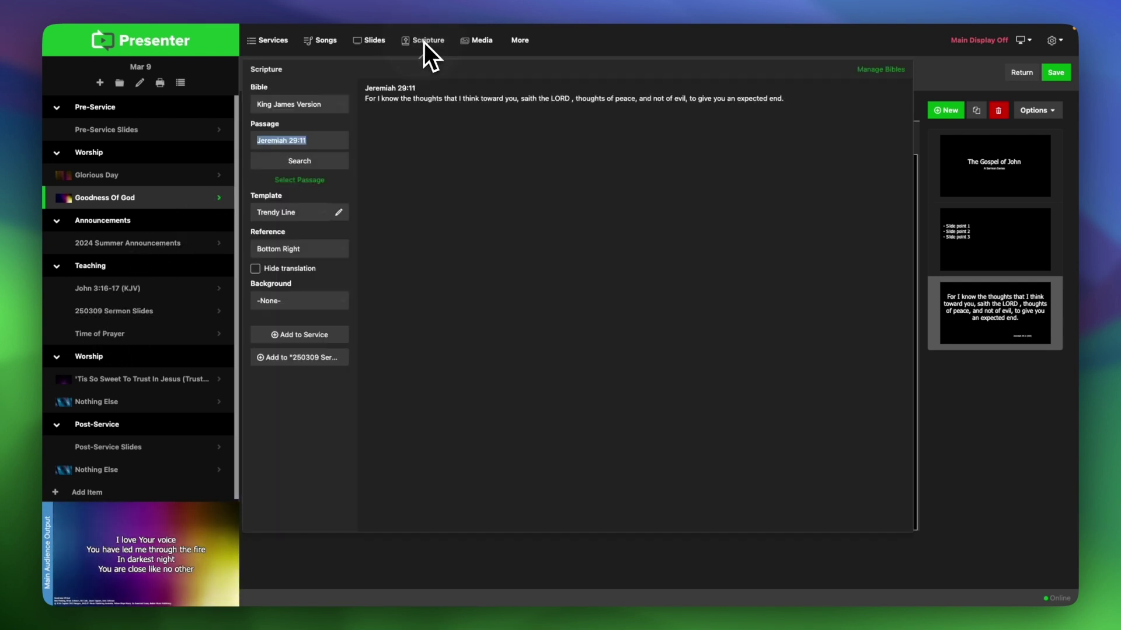
click(463, 103)
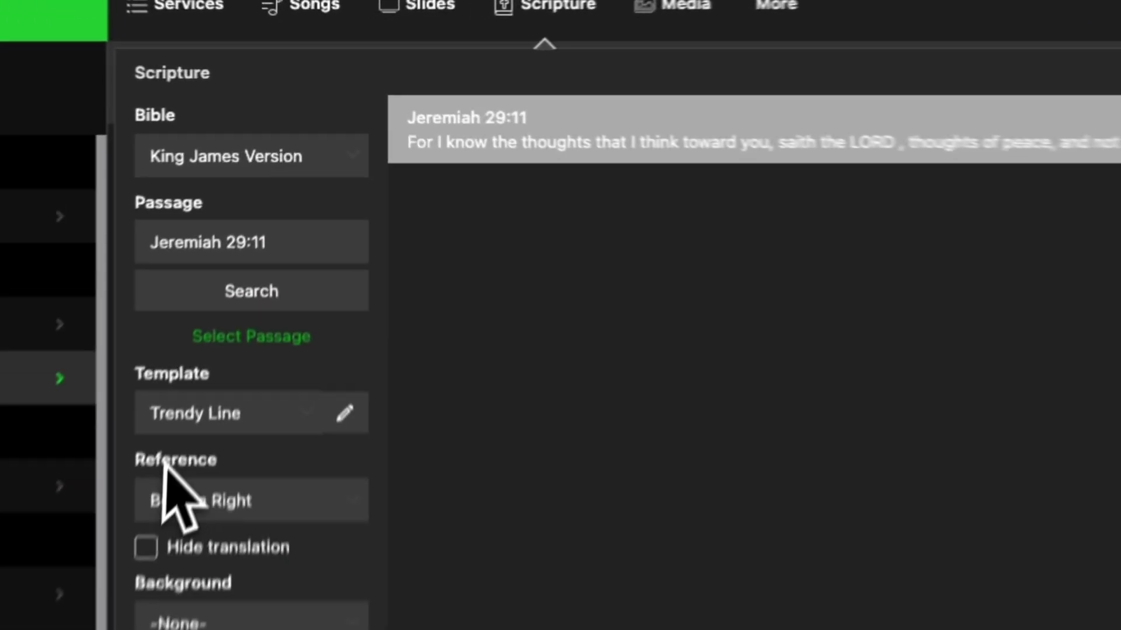
click(276, 212)
click(193, 408)
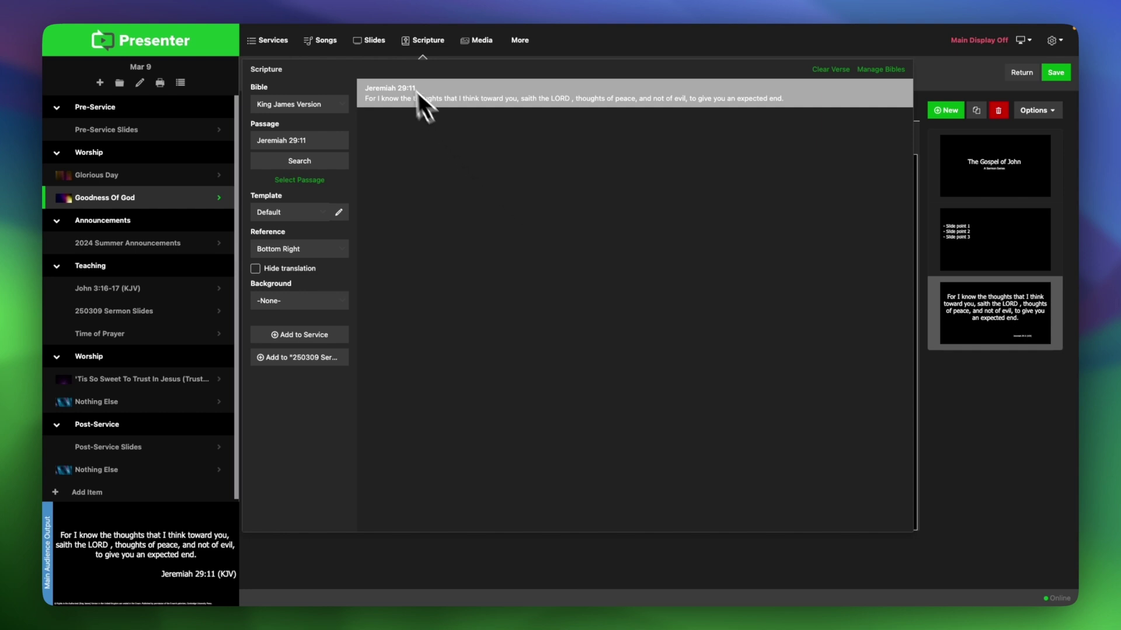
Review the list of slide decks and add a new slide with the Title template to the sermon deck.
click(376, 37)
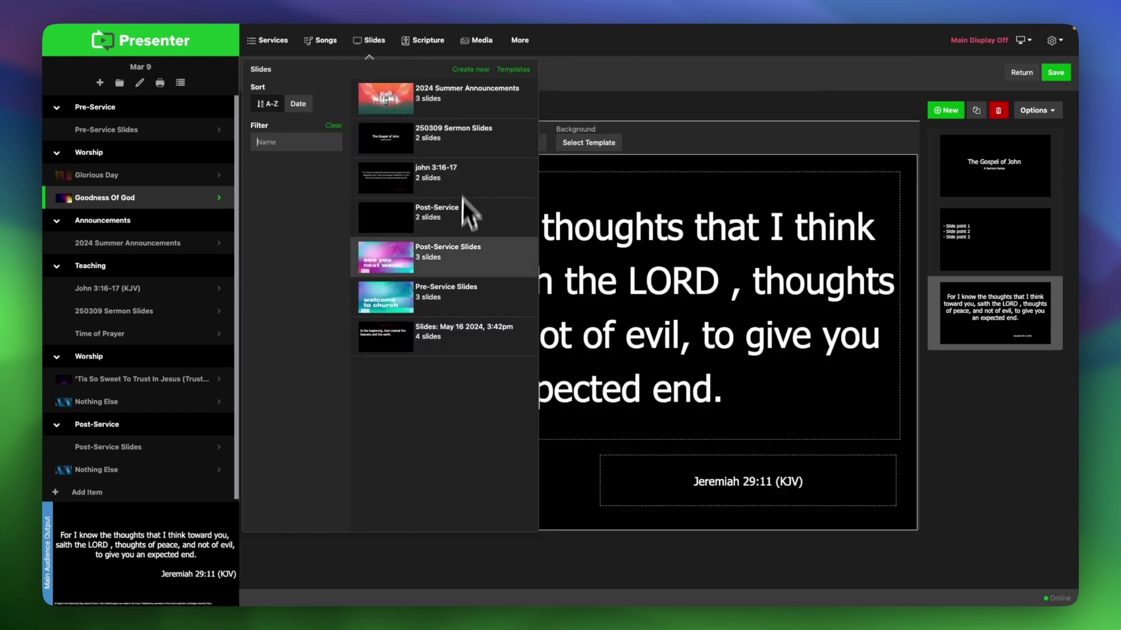
click(459, 153)
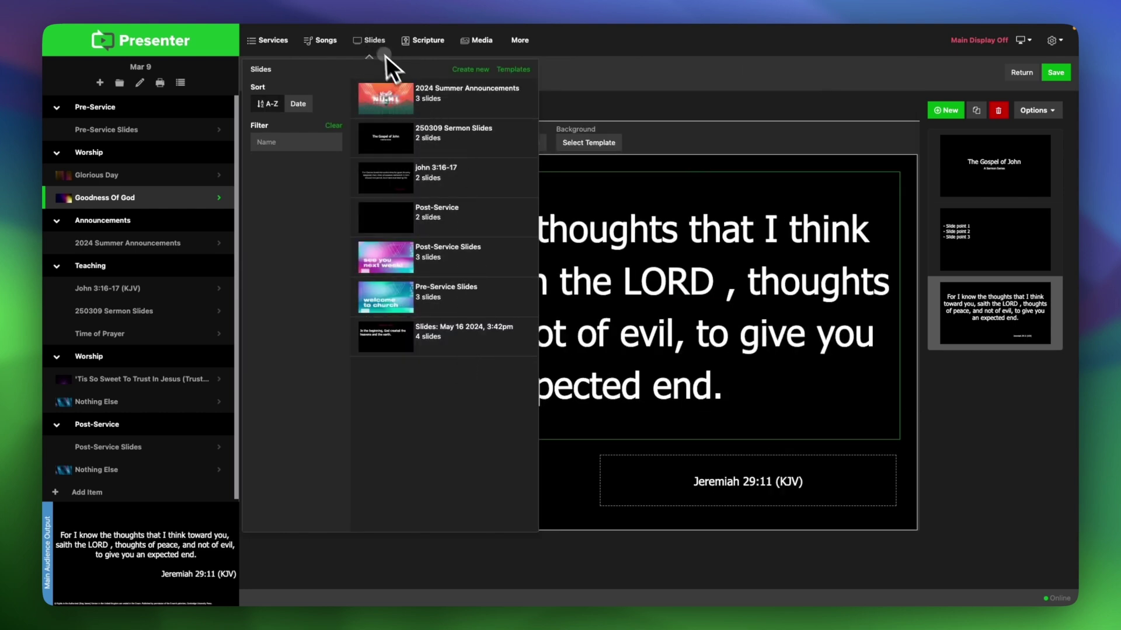
click(945, 110)
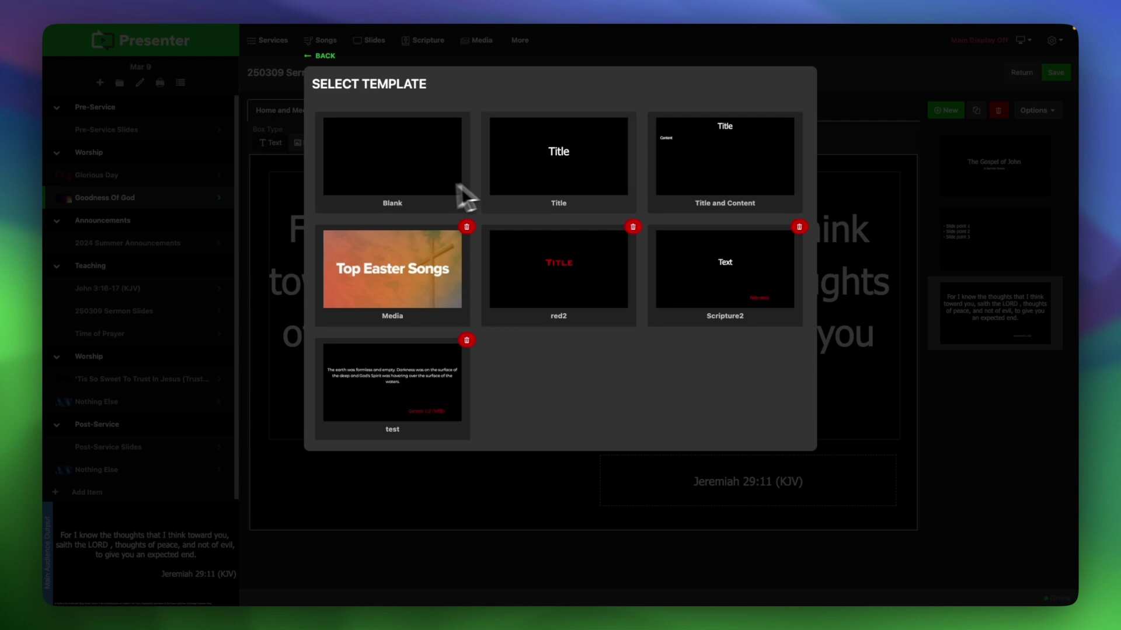
click(546, 178)
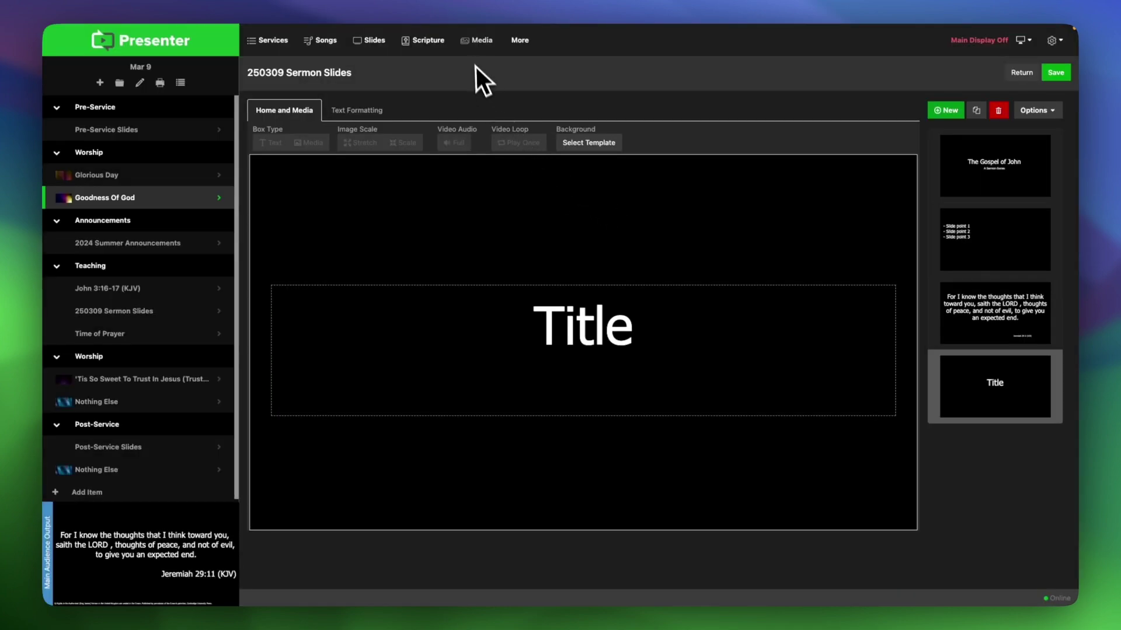
Go to the media library without saving the slide changes, and show its media as a list and as folders.
click(475, 44)
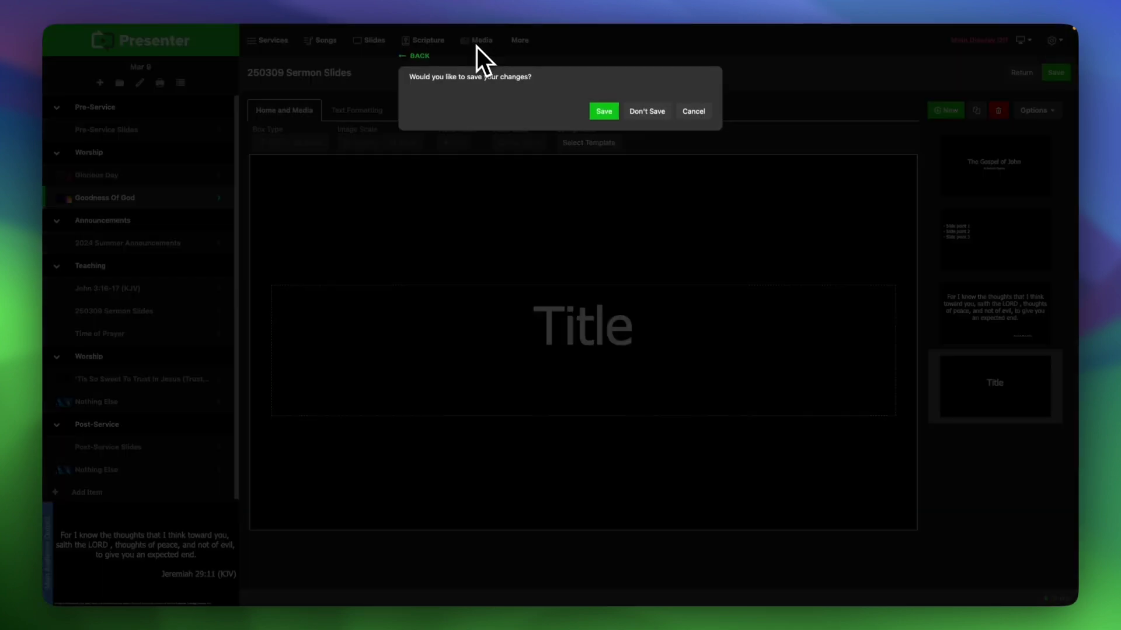
click(631, 110)
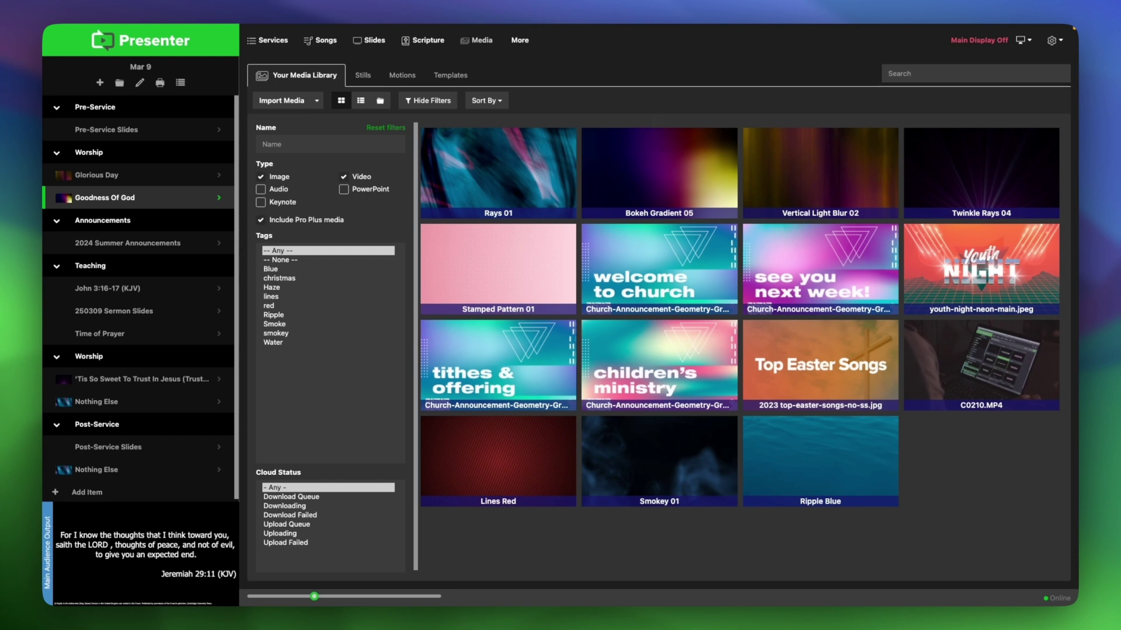
click(385, 127)
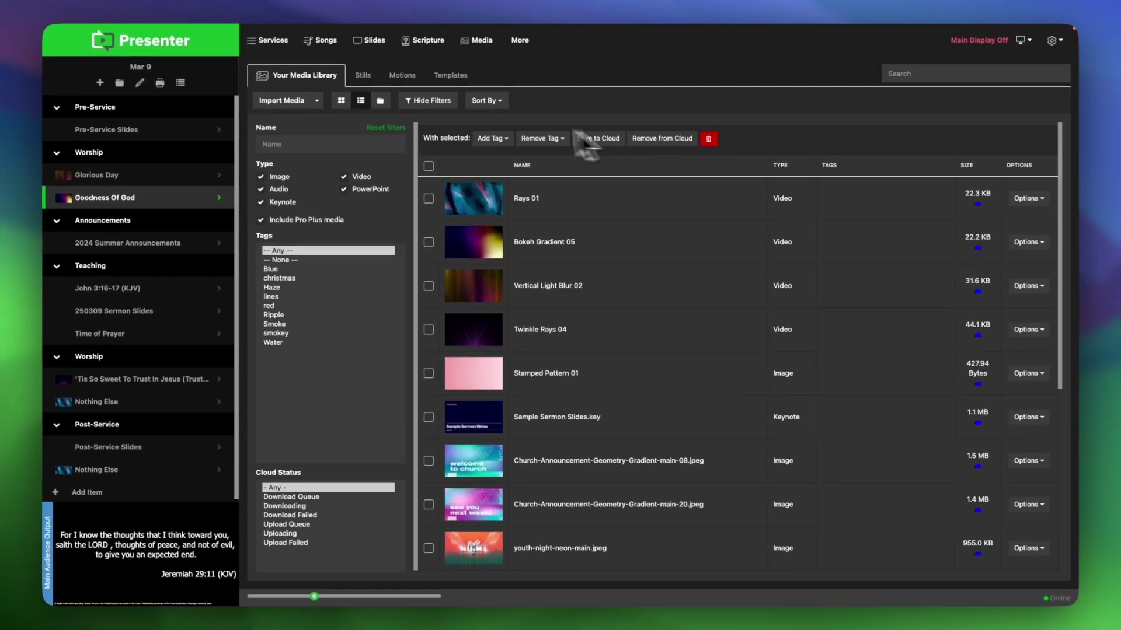
click(380, 101)
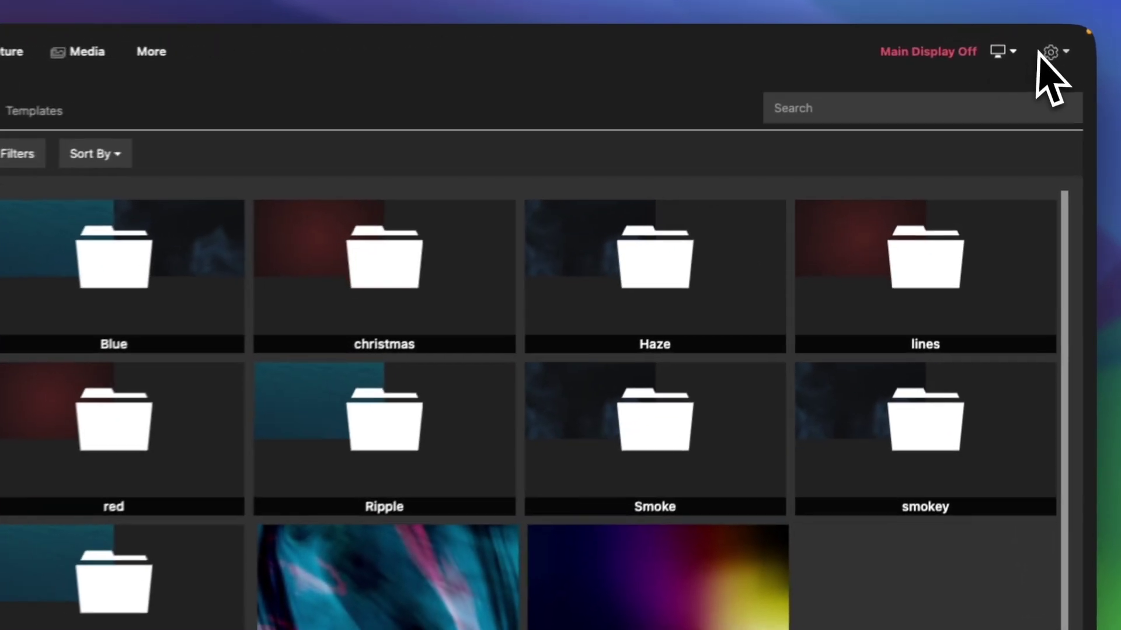
Open the Screen Configuration section of the advanced settings.
click(1048, 54)
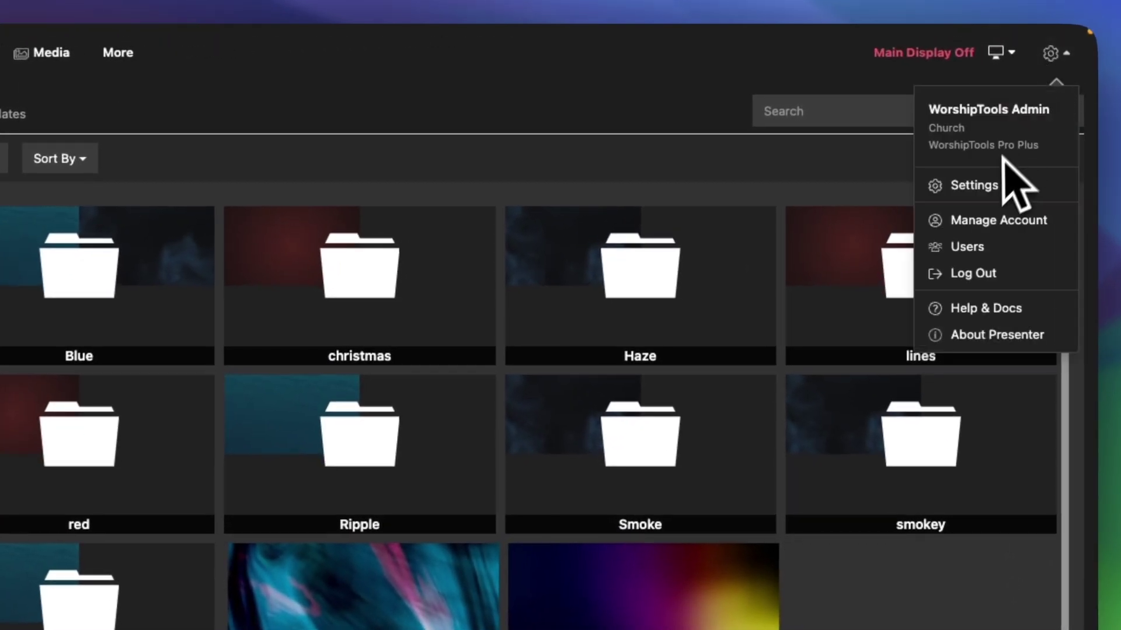
click(996, 179)
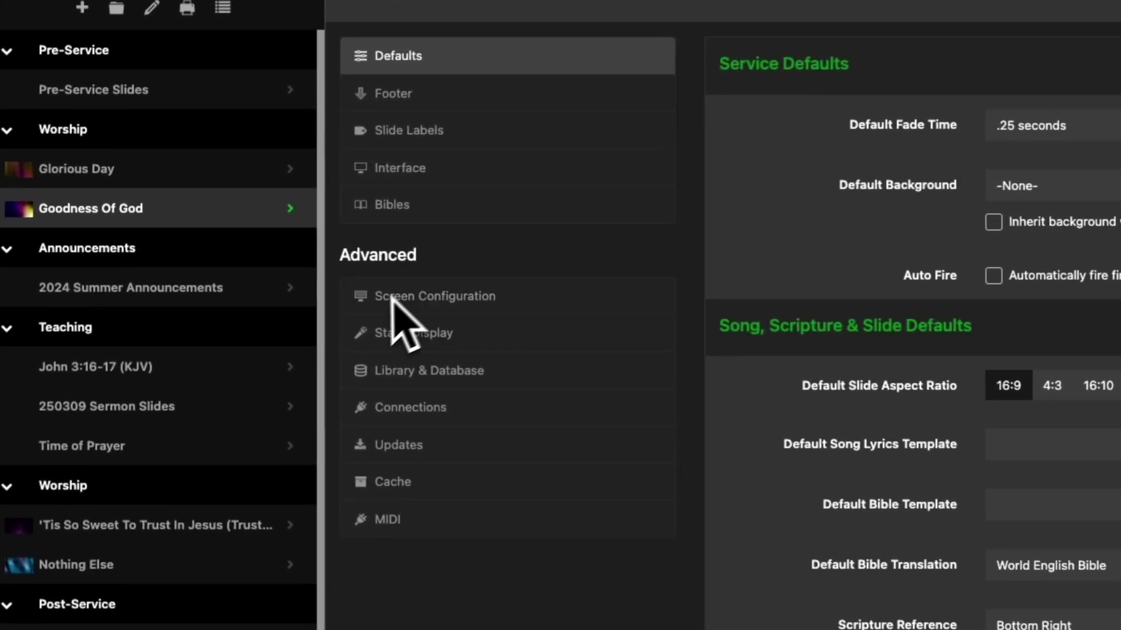
click(476, 299)
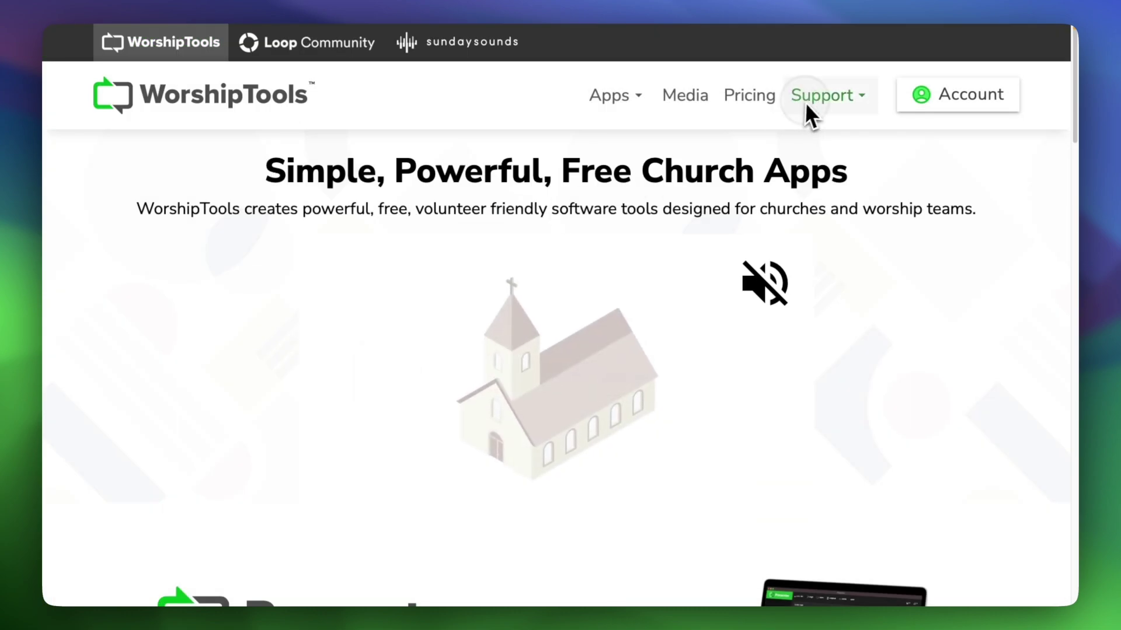
Open the Docs & Tutorials site and read the Setting Up Your Screen article under Presenter's Screens and Displays topics.
click(804, 103)
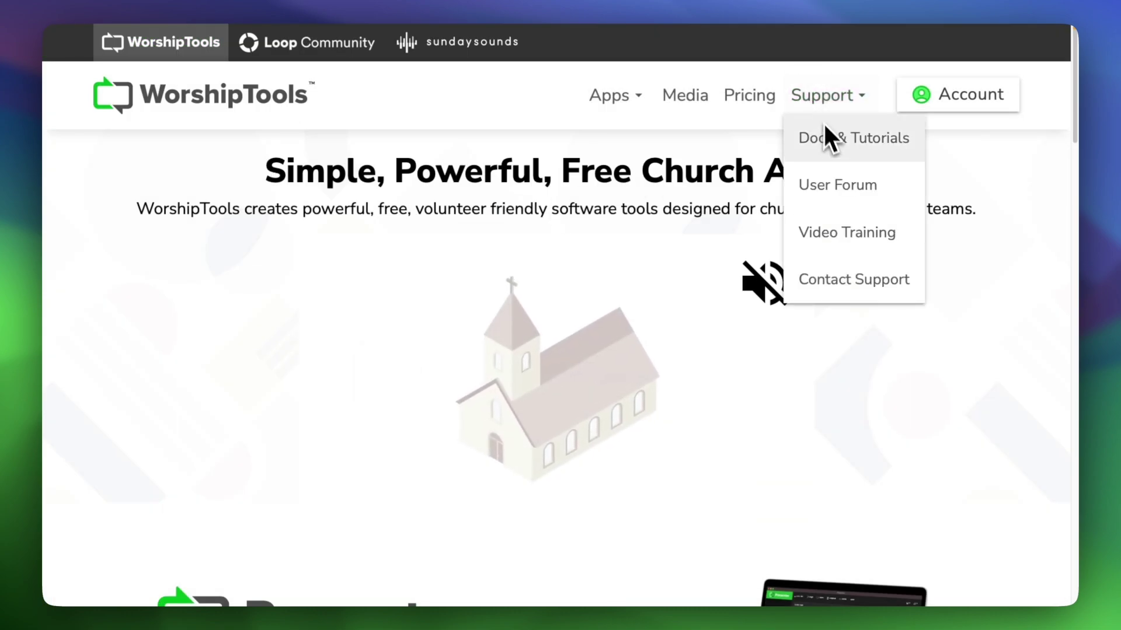
click(829, 140)
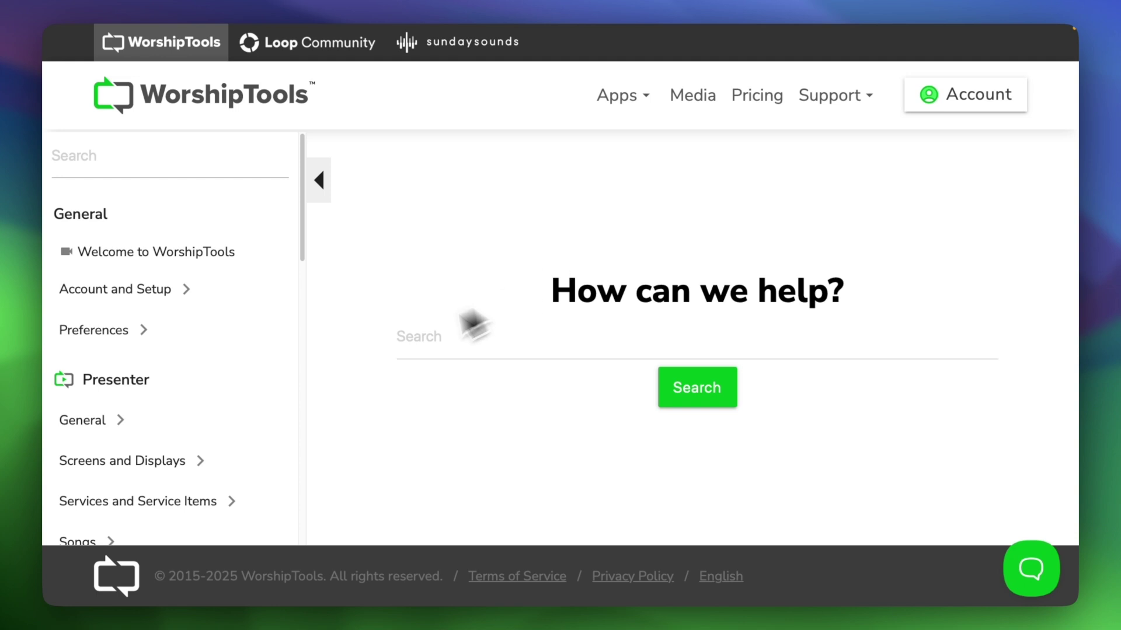
click(187, 467)
scroll(150, 476, down, 5)
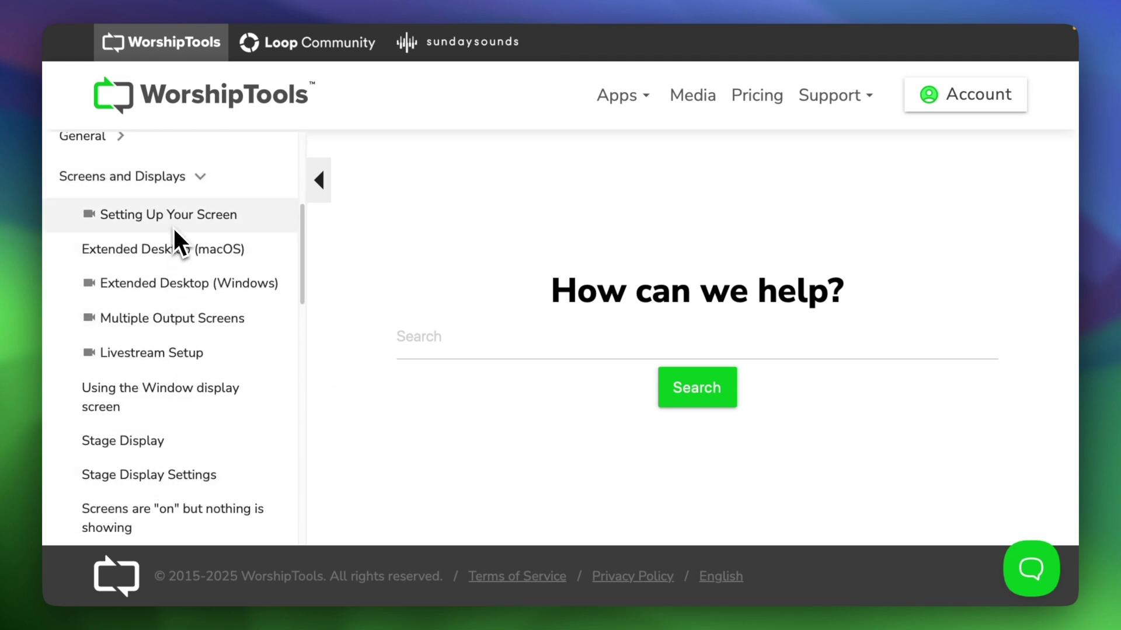
click(173, 227)
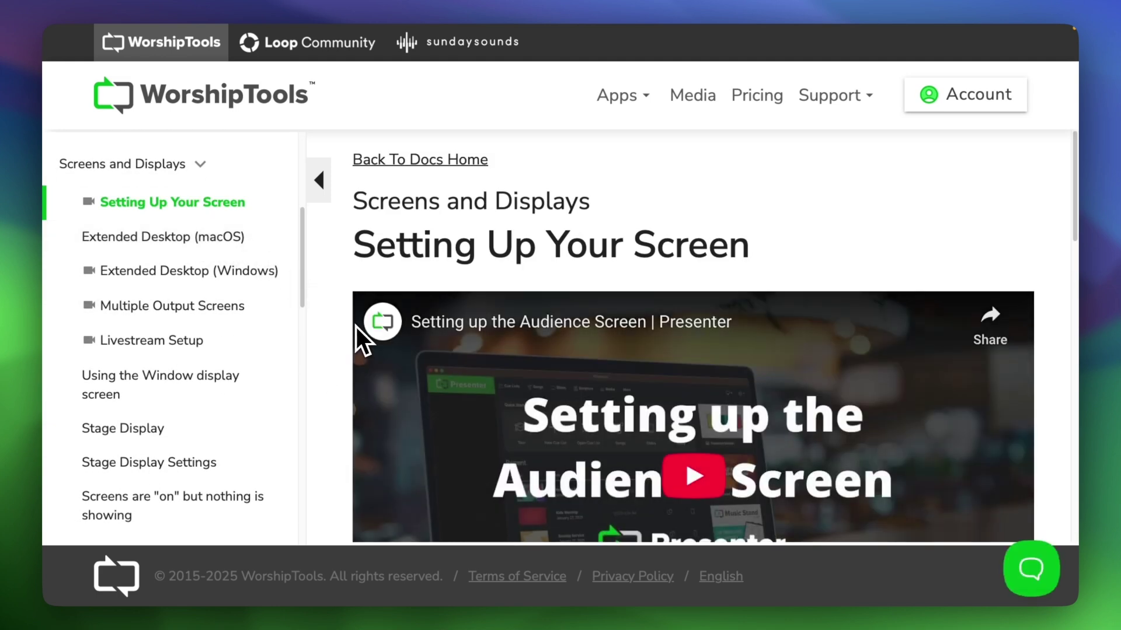
scroll(355, 327, down, 8)
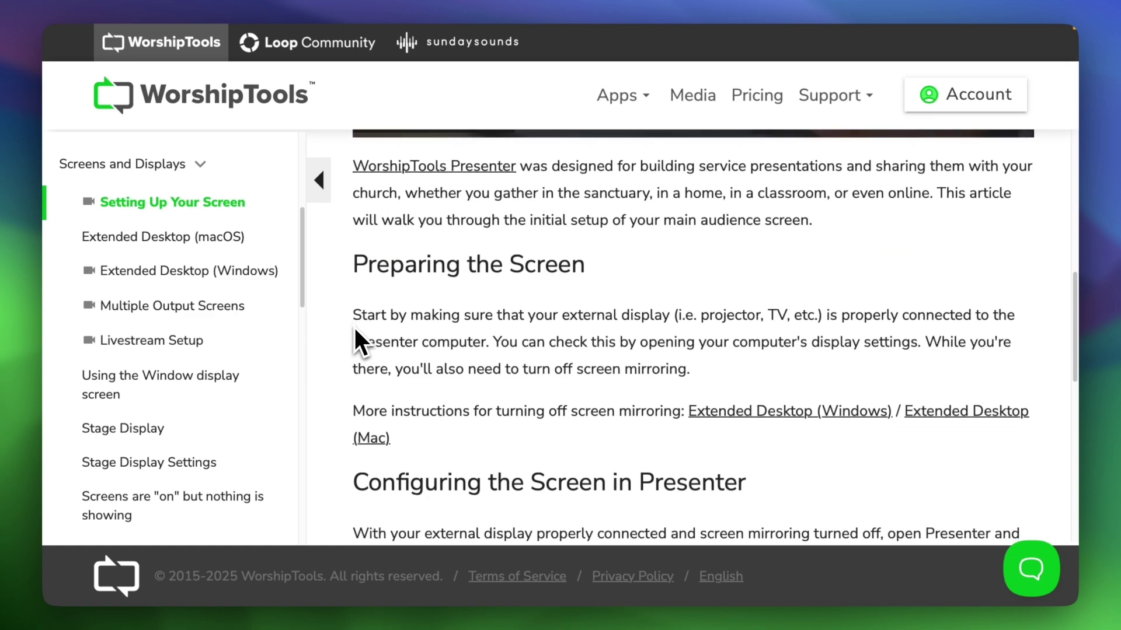
scroll(352, 325, down, 5)
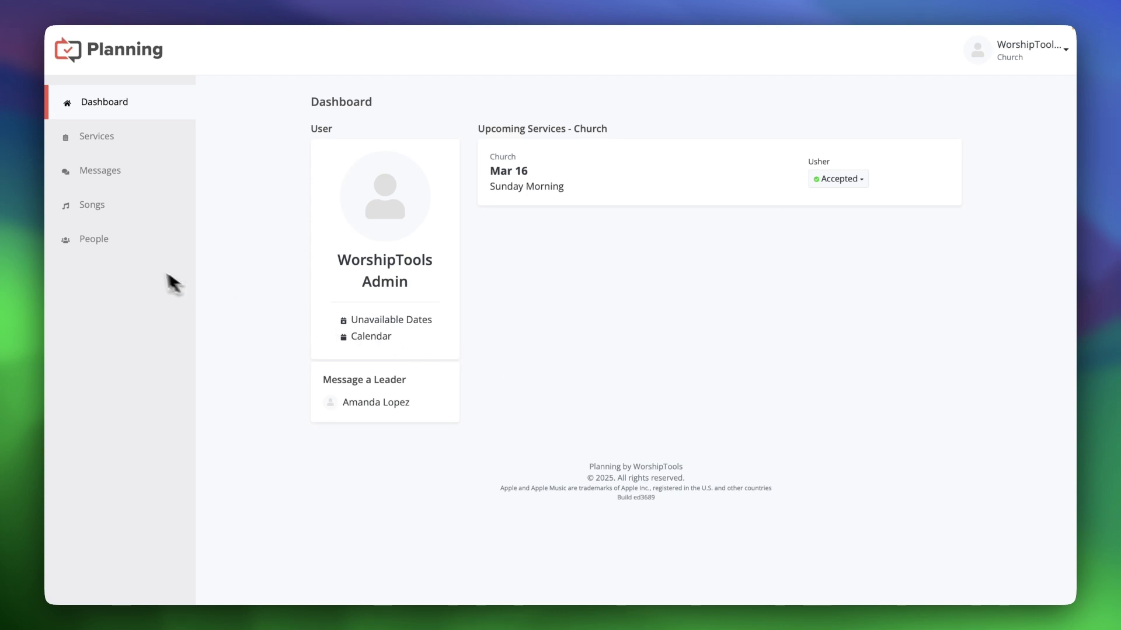
Switch to Planning and display the team roles in the People section.
click(107, 247)
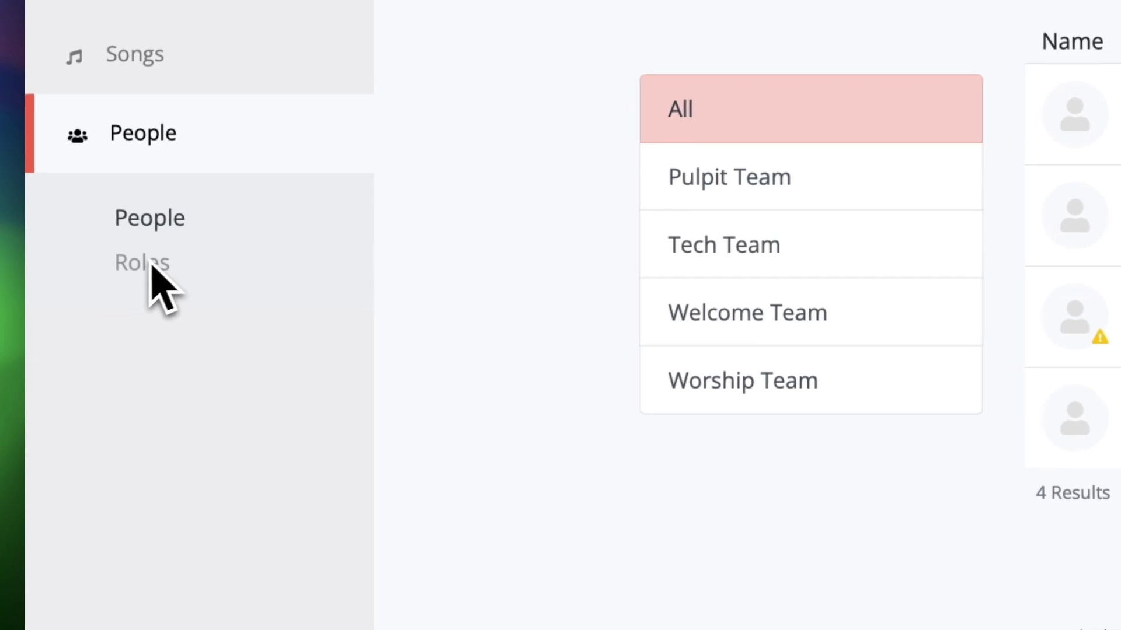
click(150, 268)
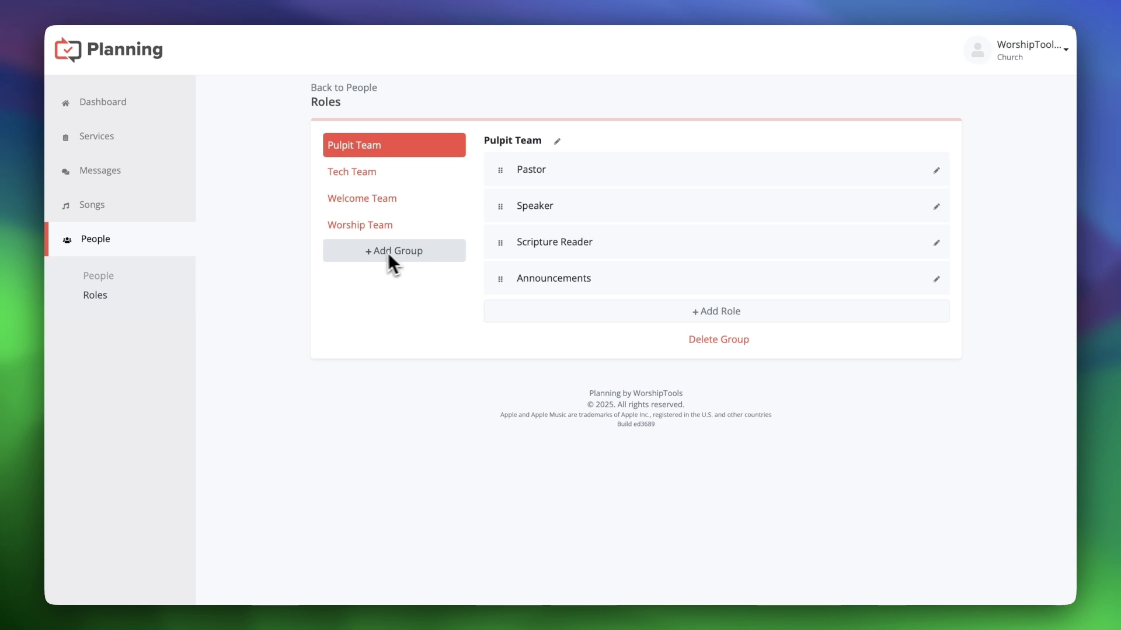
Try Everyone, Worship Team and a leader's first name as recipients of a new message, and discard the message.
click(106, 178)
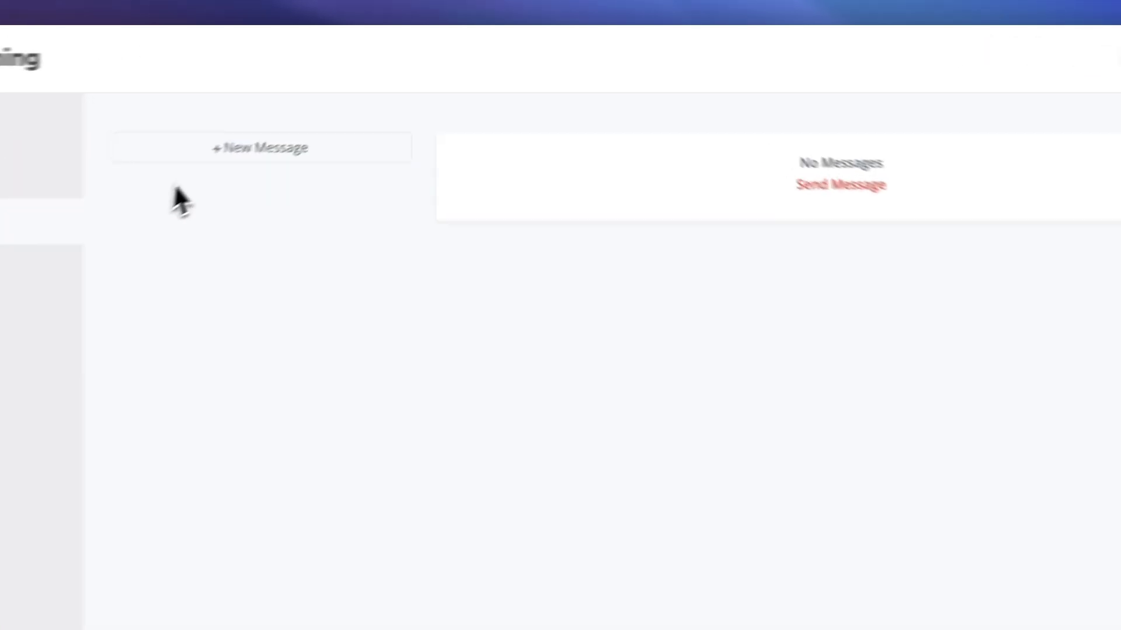
click(222, 153)
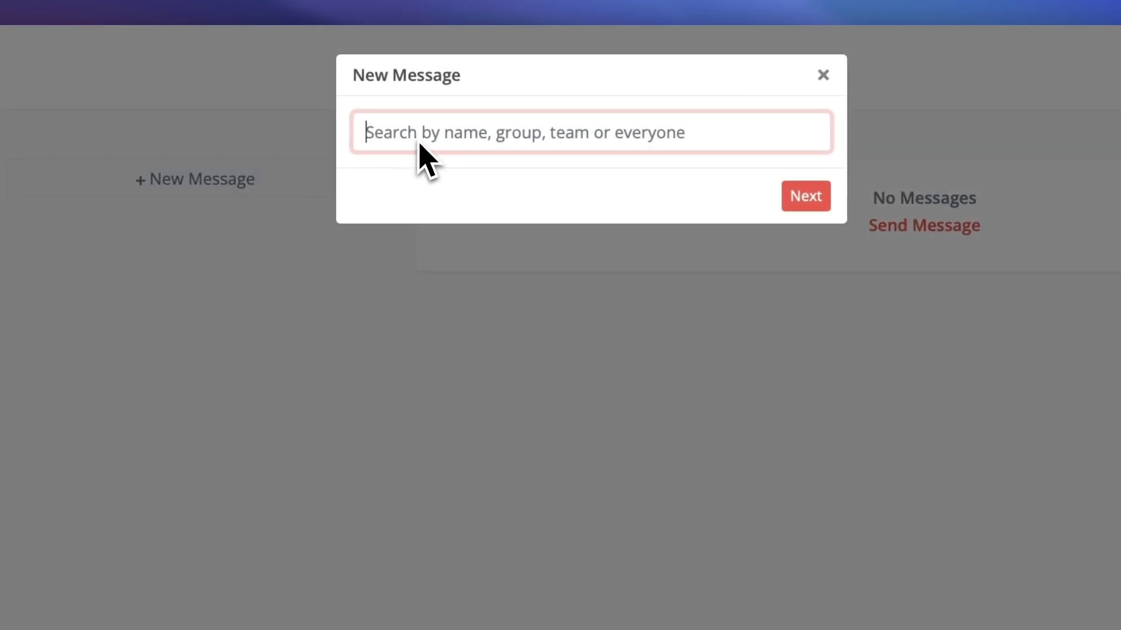
text(Everyone)
key(ctrl+a)
text(Worship Team)
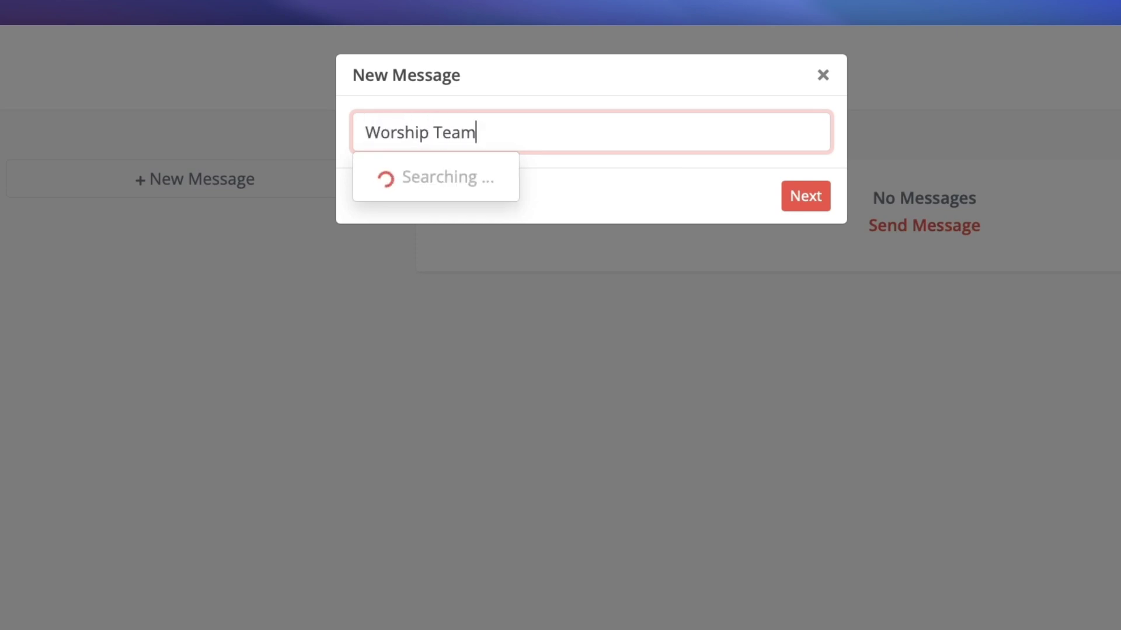
key(ctrl+a)
text(Amanda)
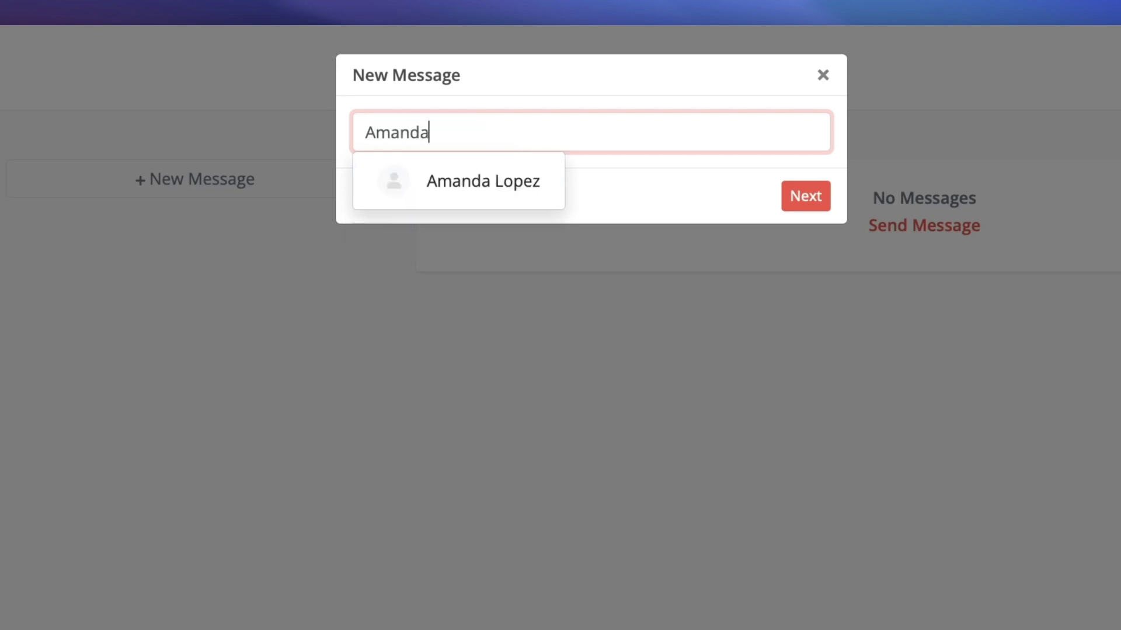
click(821, 76)
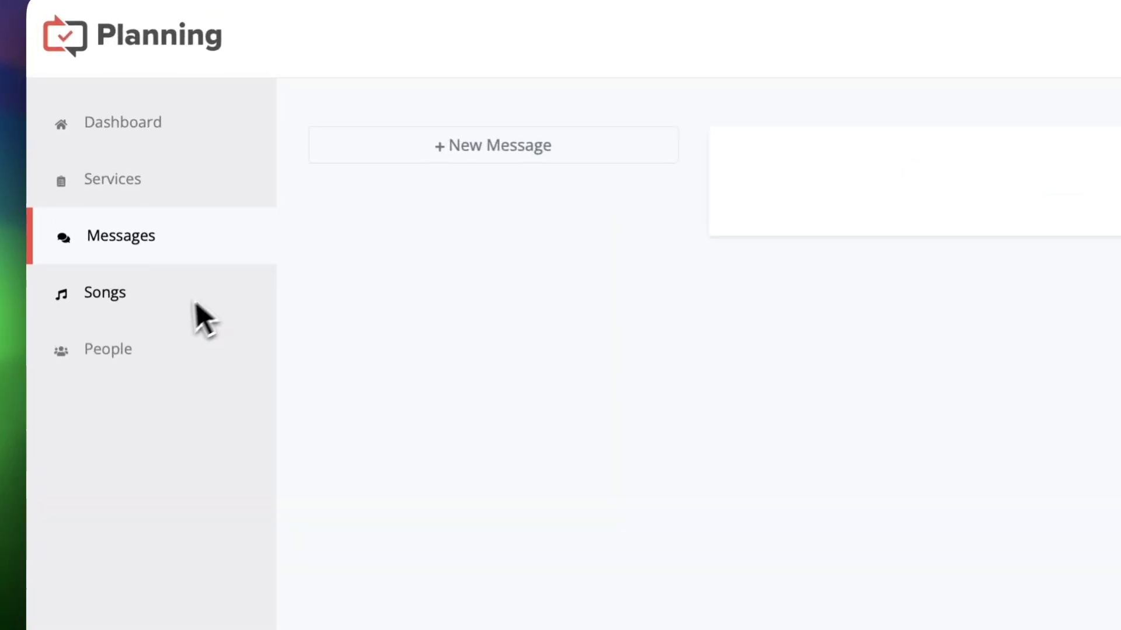
Browse the SongSelect and Loop Community song sources and return to the church's own song library.
click(98, 300)
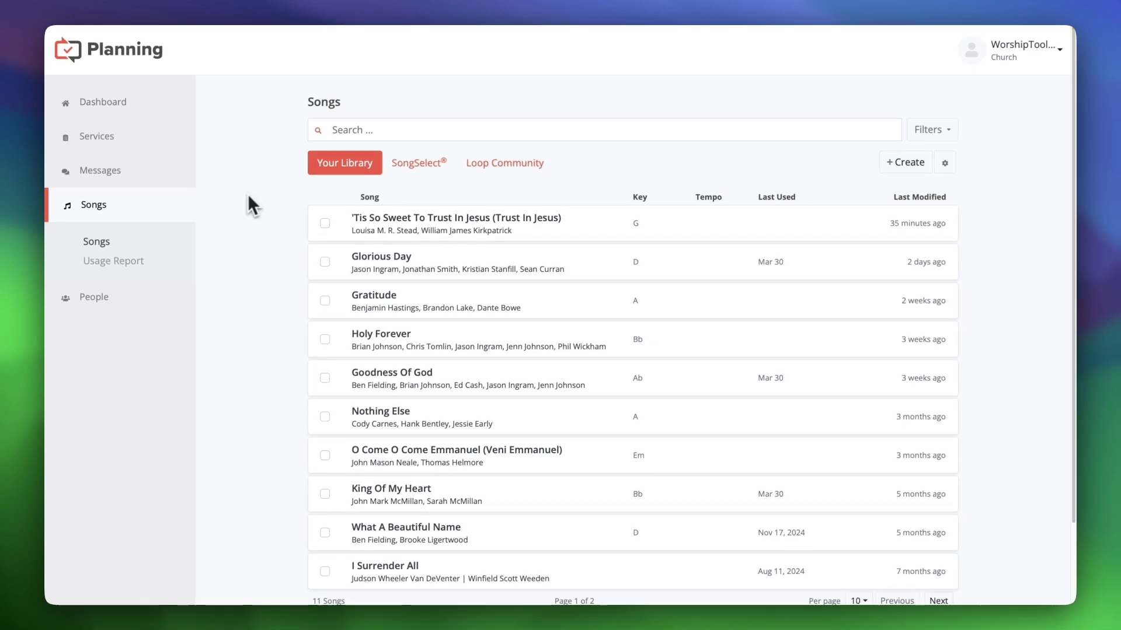
click(413, 166)
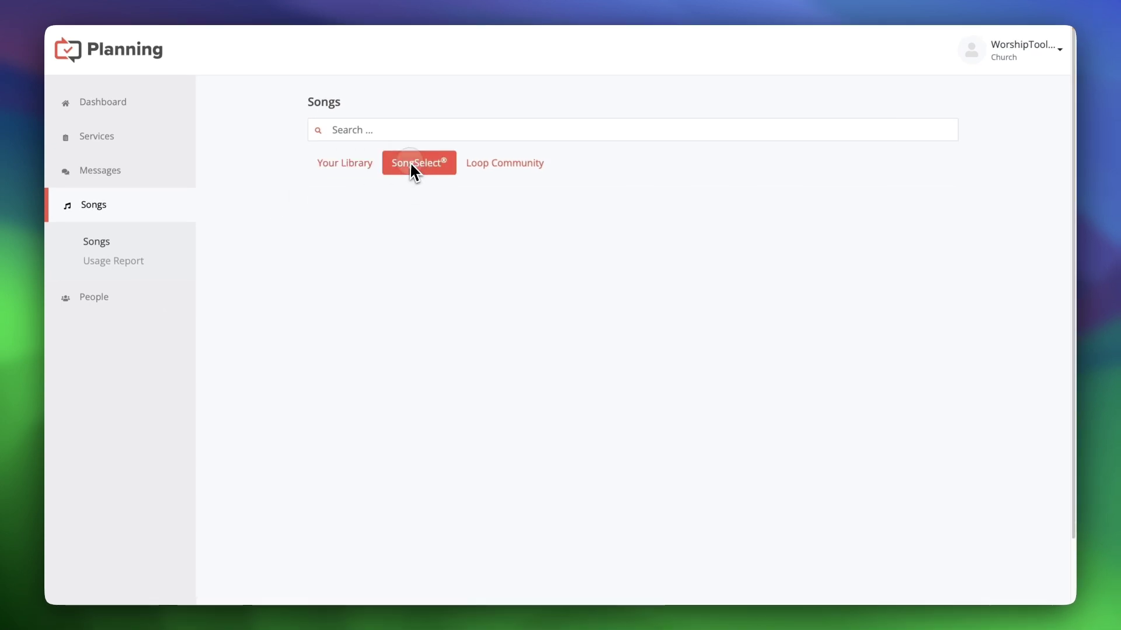
click(496, 168)
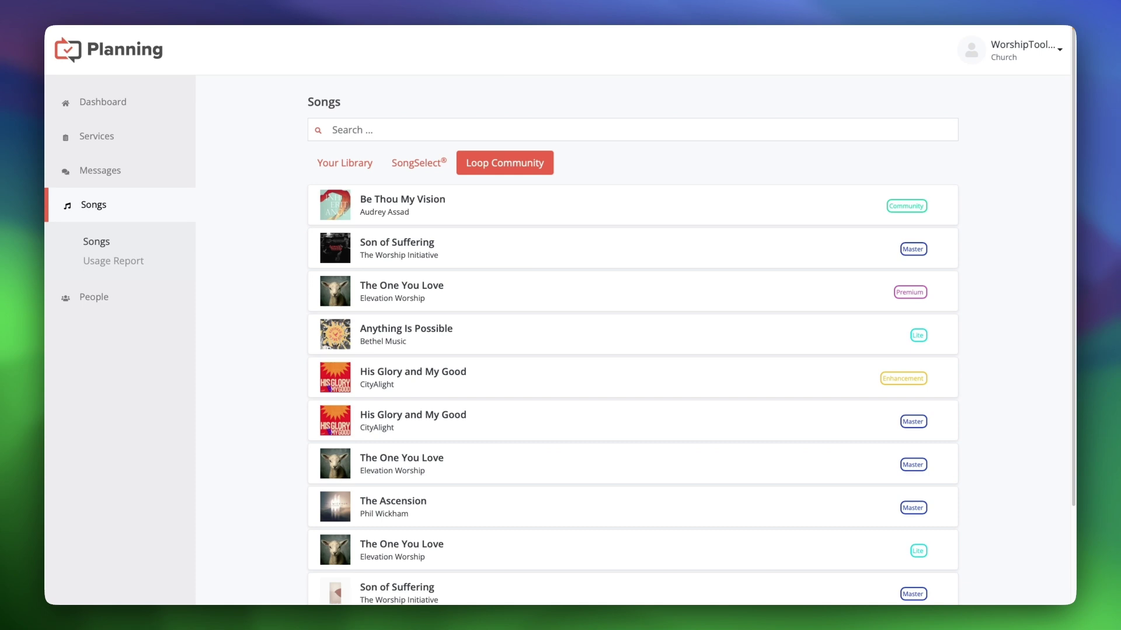
click(362, 166)
Open the song 'Tis So Sweet To Trust In Jesus for editing and view its default key choices.
click(406, 220)
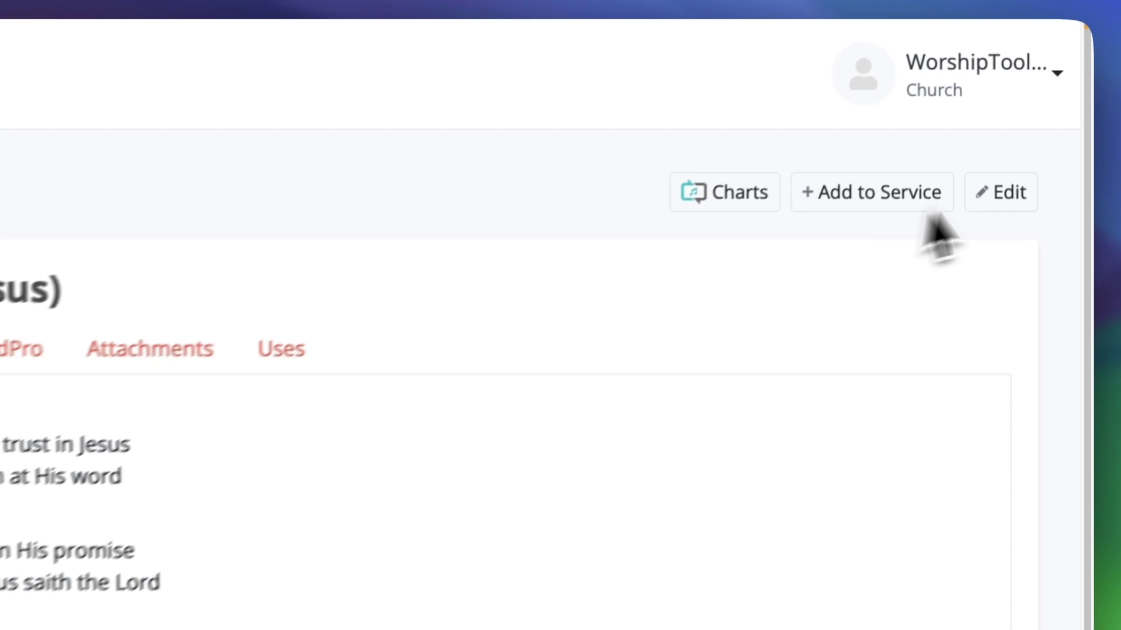
click(1019, 215)
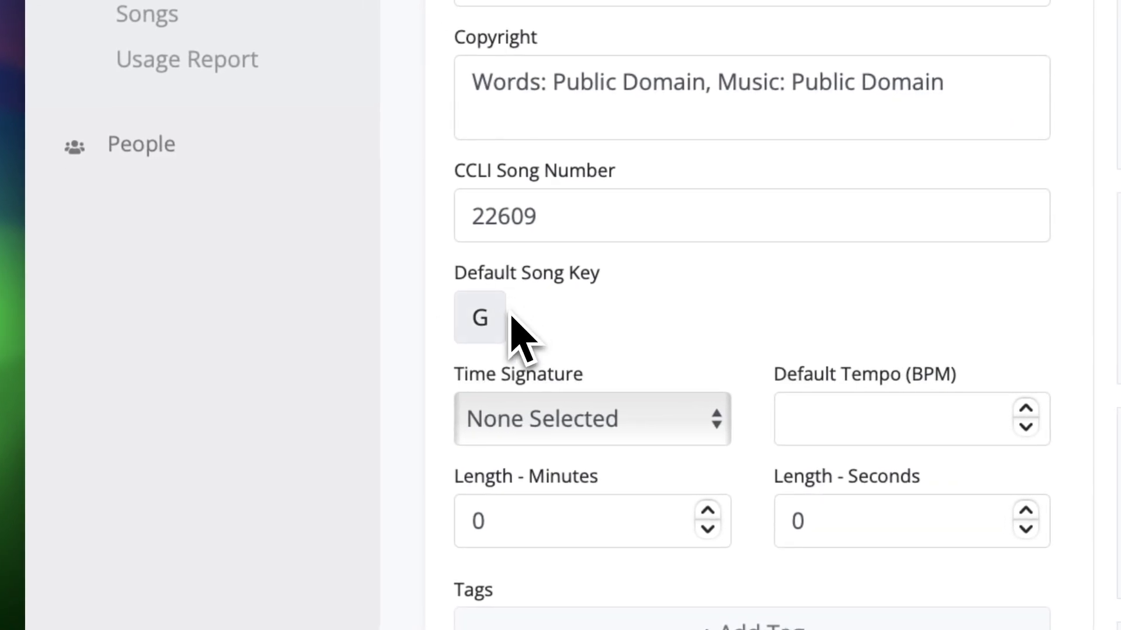
click(490, 319)
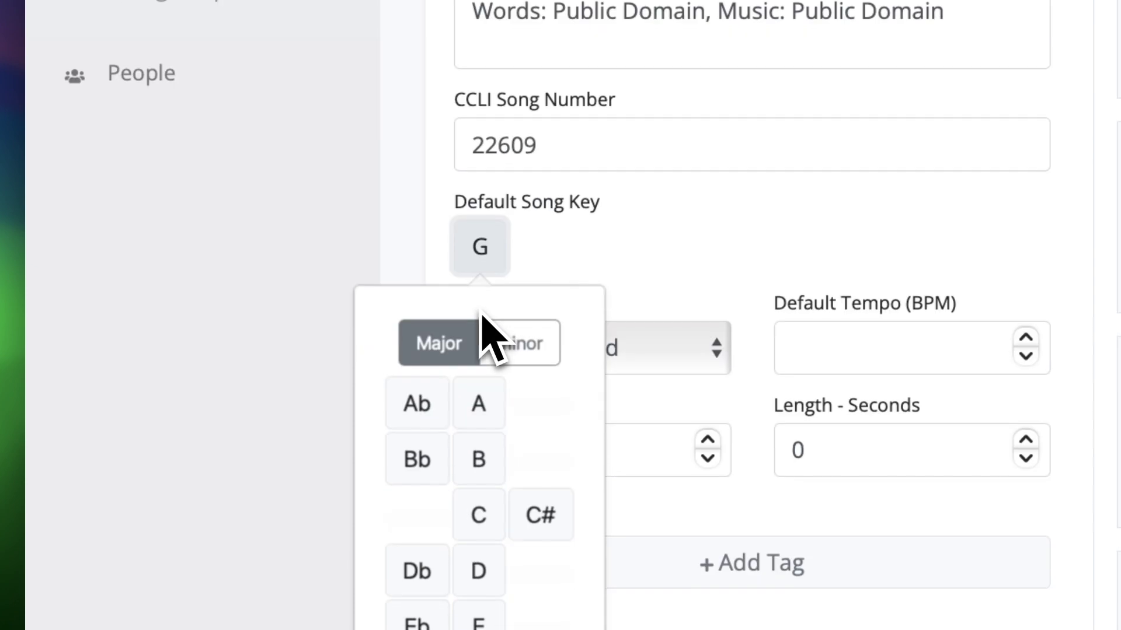
click(478, 260)
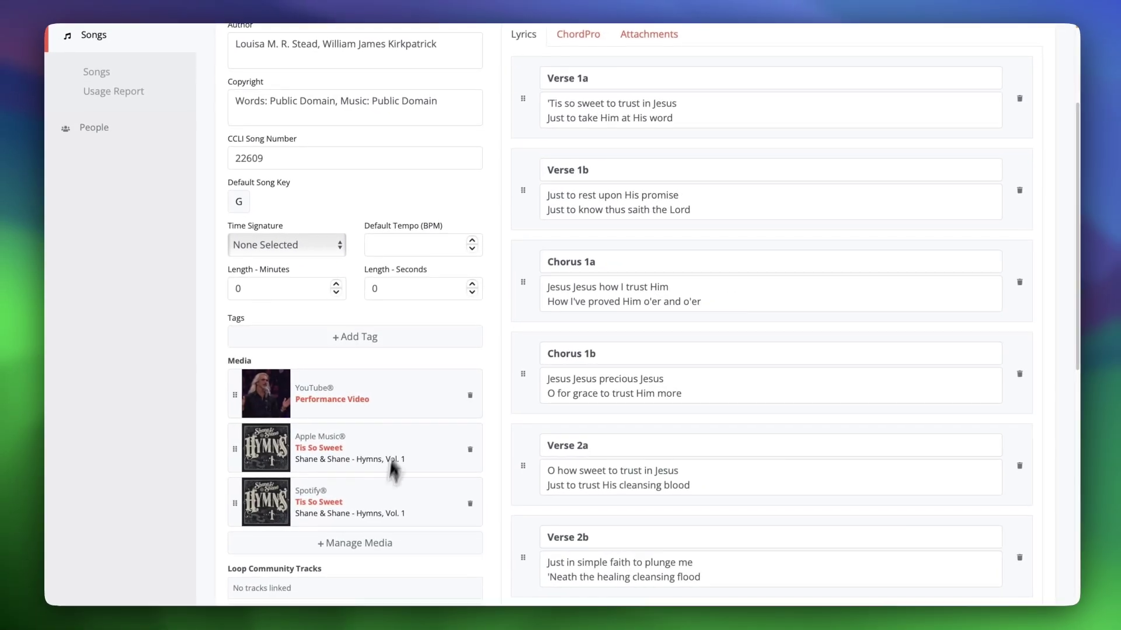
Review the song's YouTube, Apple Music, Spotify and audio file options in the media manager and close it.
click(359, 542)
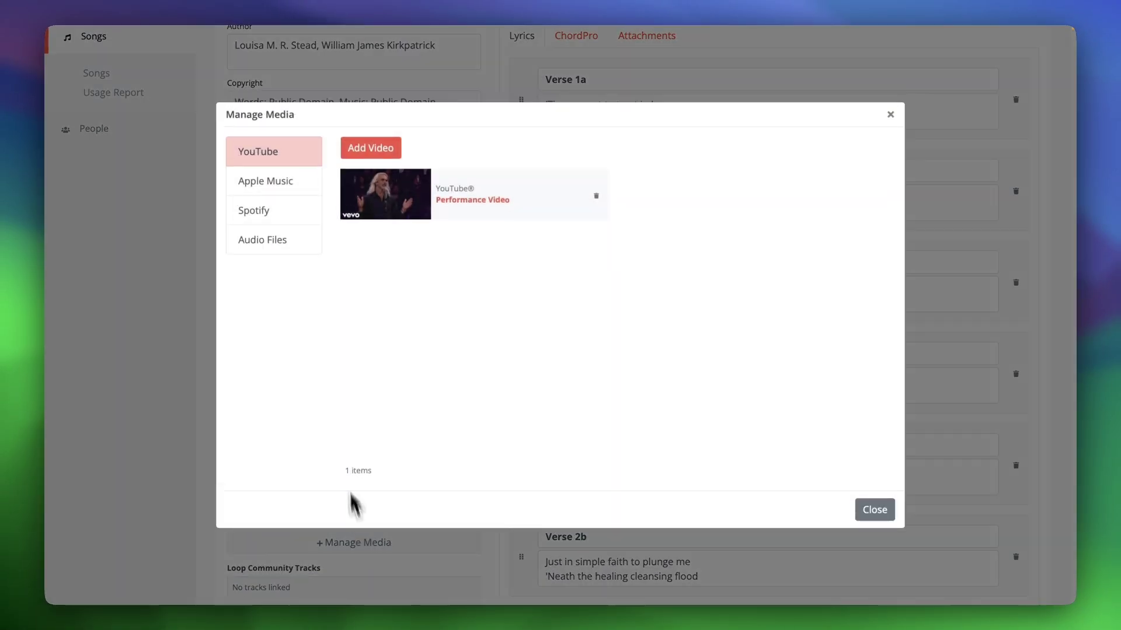
click(272, 188)
click(279, 213)
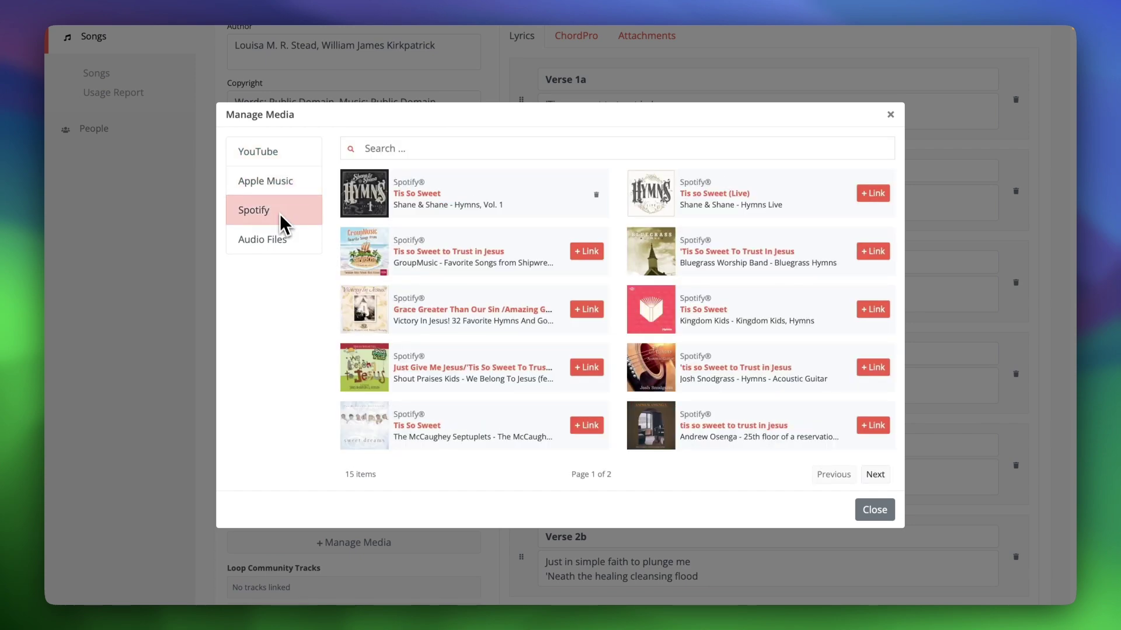
click(285, 238)
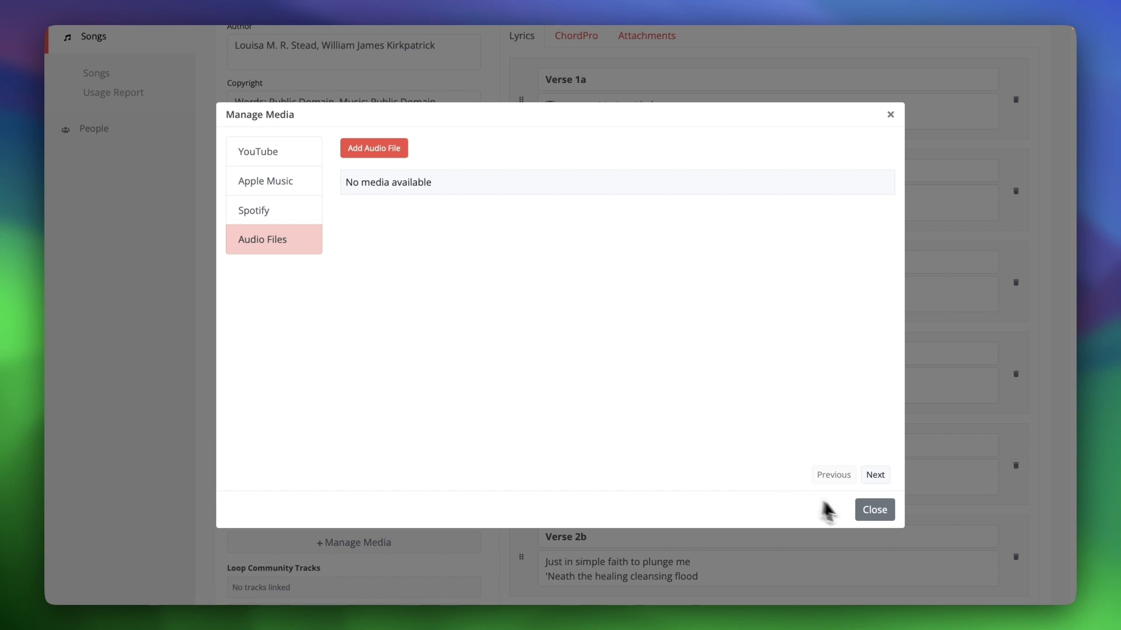
click(874, 510)
Examine the song's lyric sections and its ChordPro chart, including the chord source in the chord editor.
scroll(804, 444, up, 3)
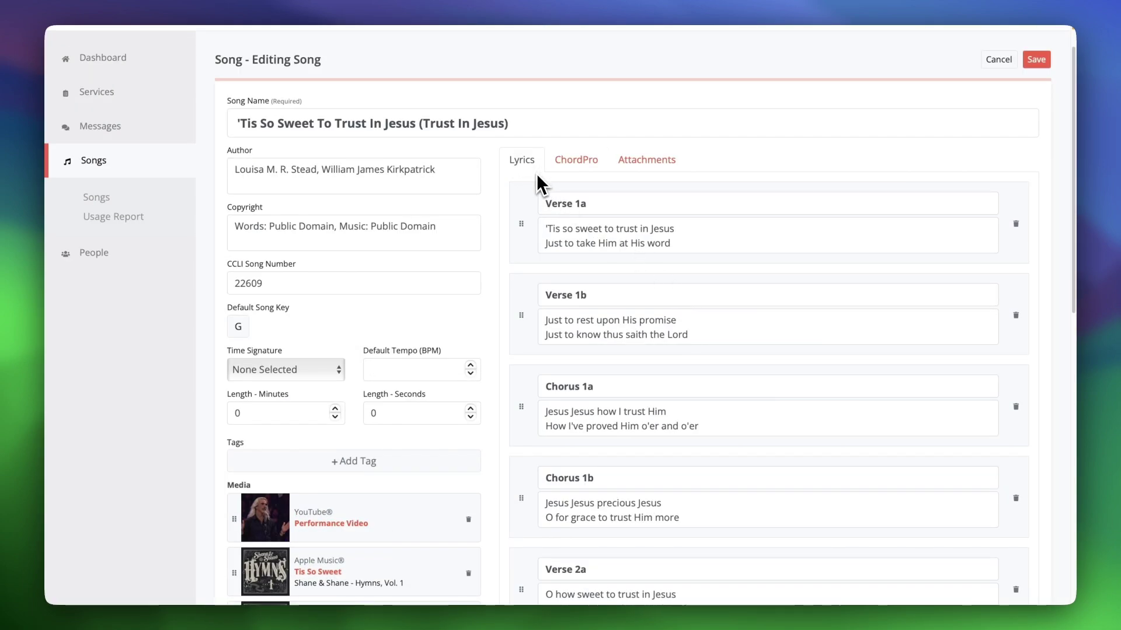
scroll(535, 174, down, 2)
scroll(529, 189, down, 2)
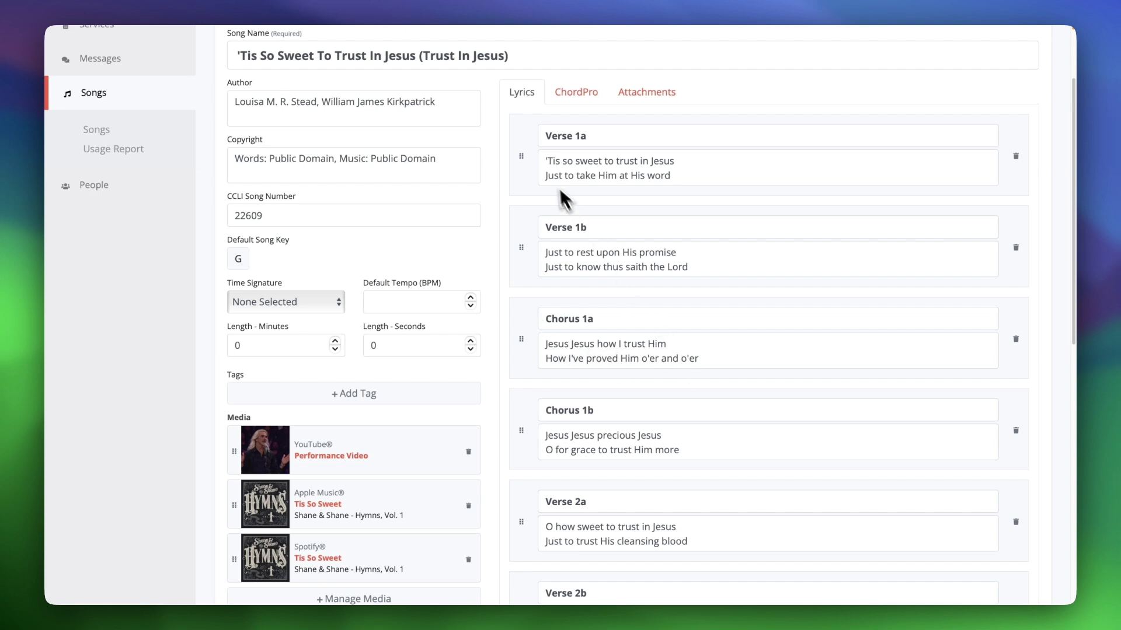
click(577, 94)
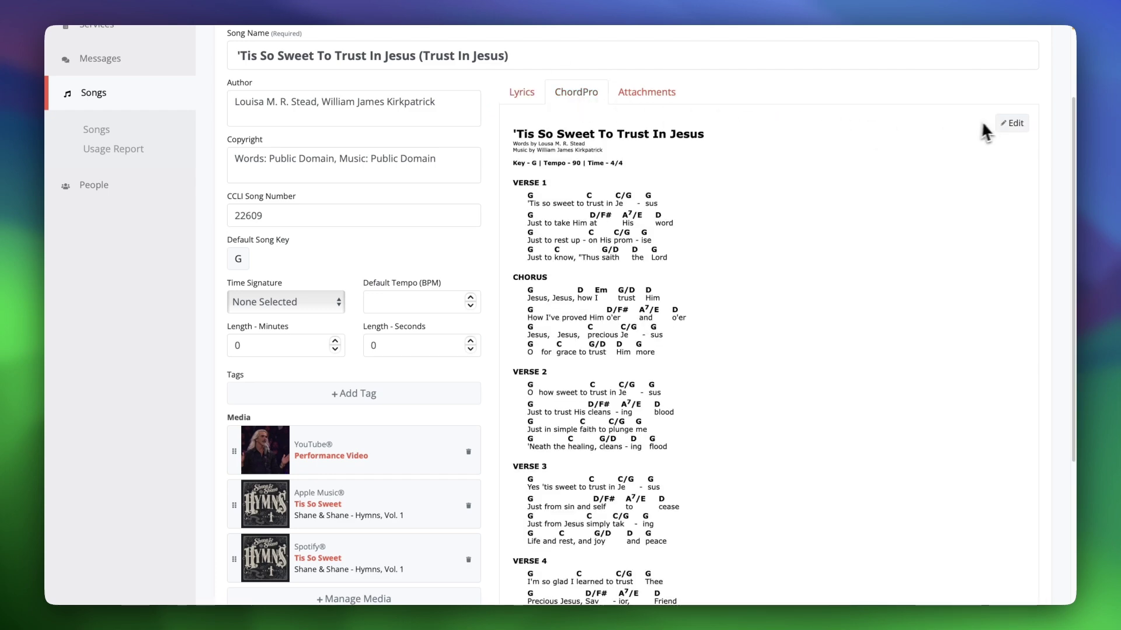
click(1008, 123)
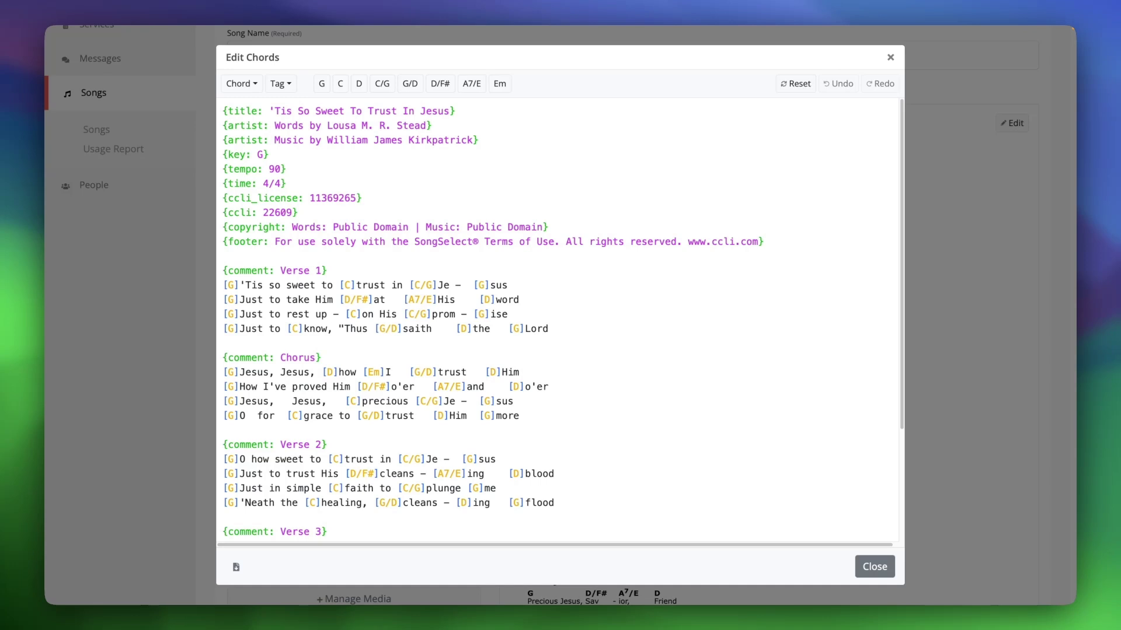
click(869, 565)
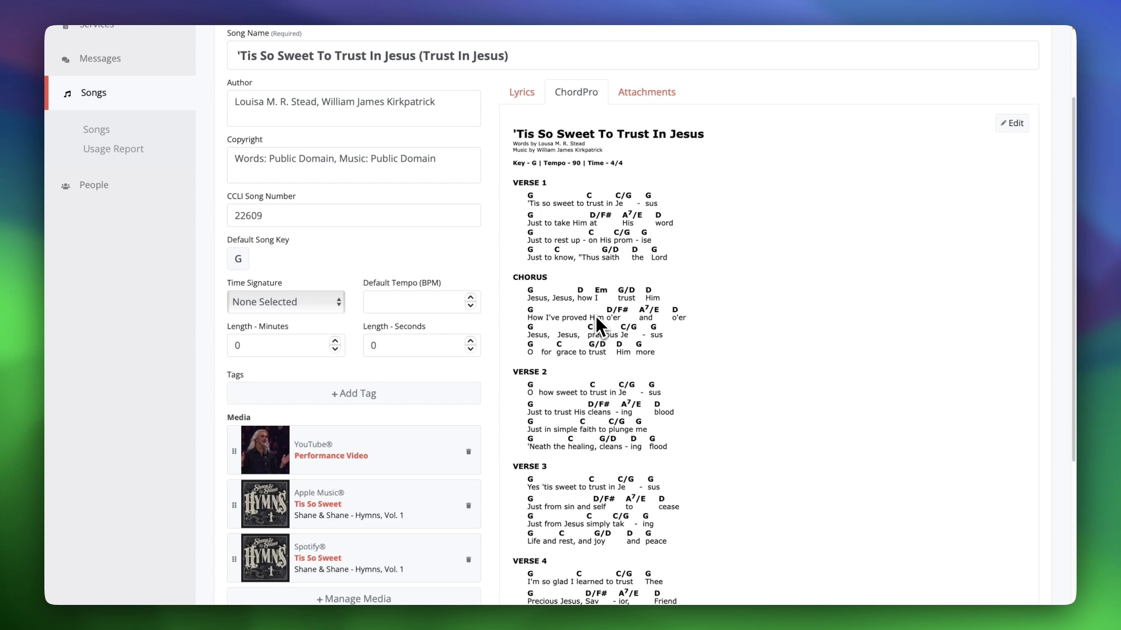
Check the song's lyrics and attachments and save the song.
click(532, 98)
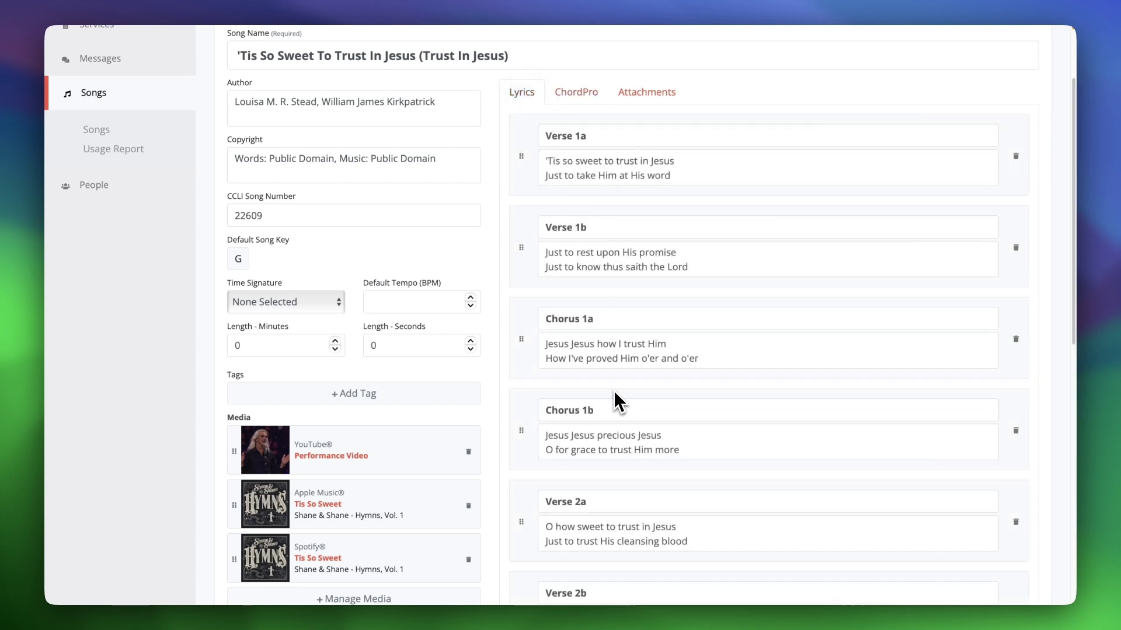
scroll(615, 389, up, 3)
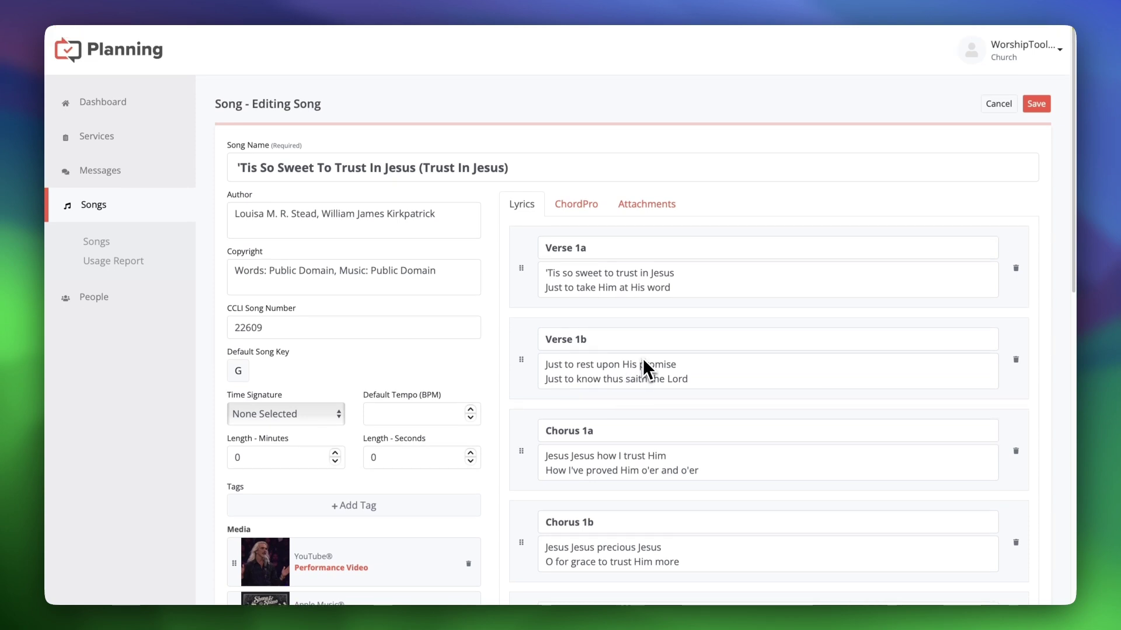
click(656, 207)
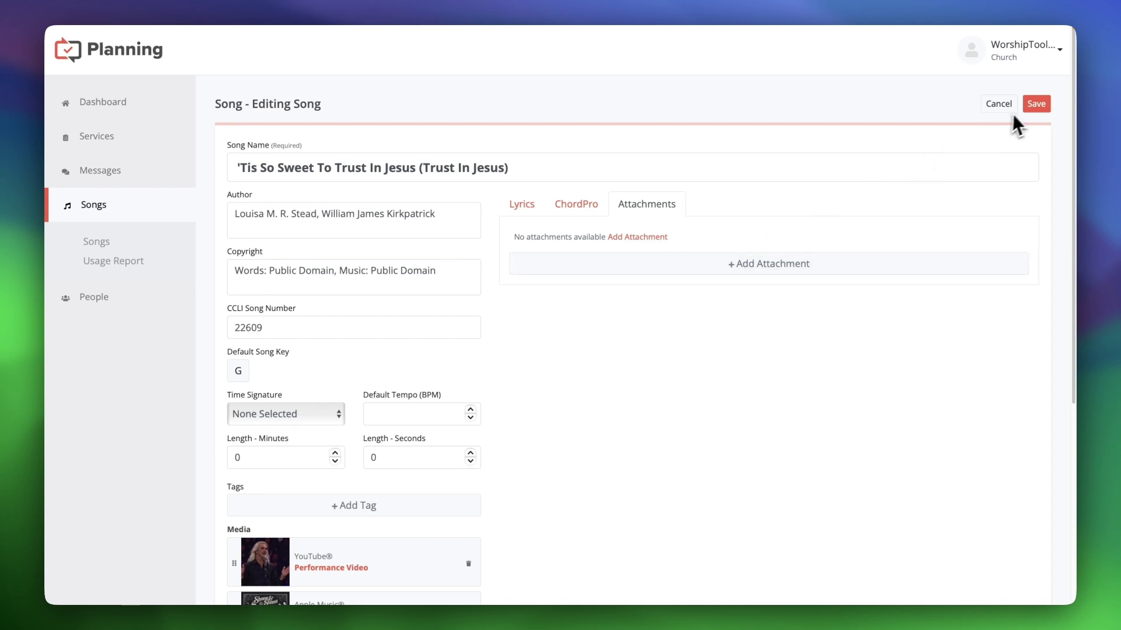
click(1029, 105)
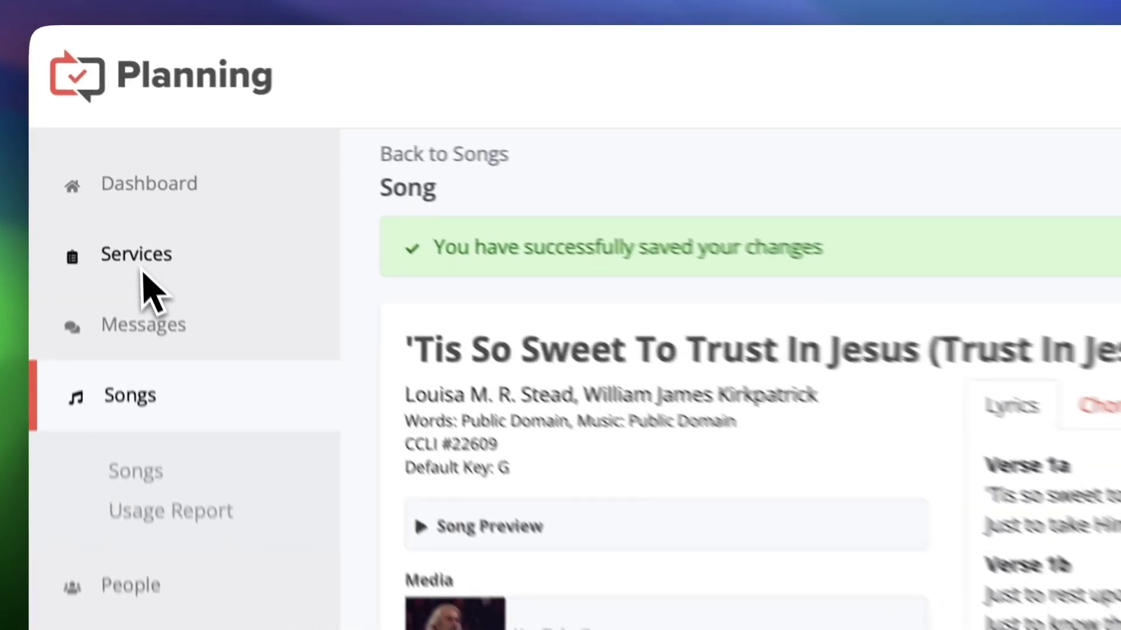
Start a new service and set its time to Sunday, March 9, 2025 at 10:00 AM.
click(149, 287)
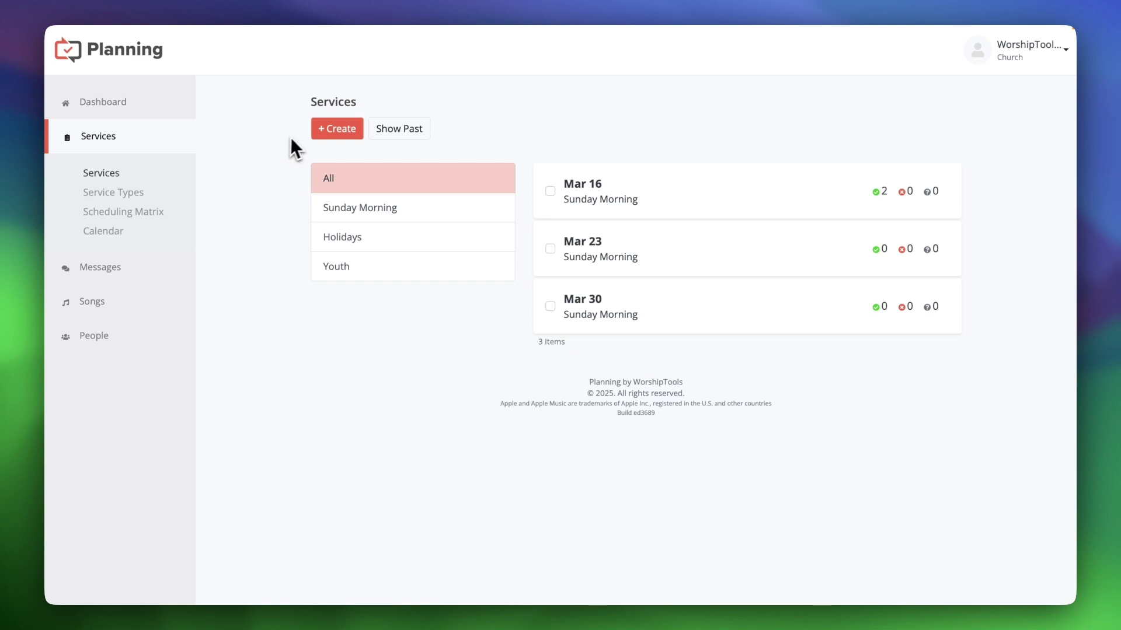
click(348, 126)
click(528, 117)
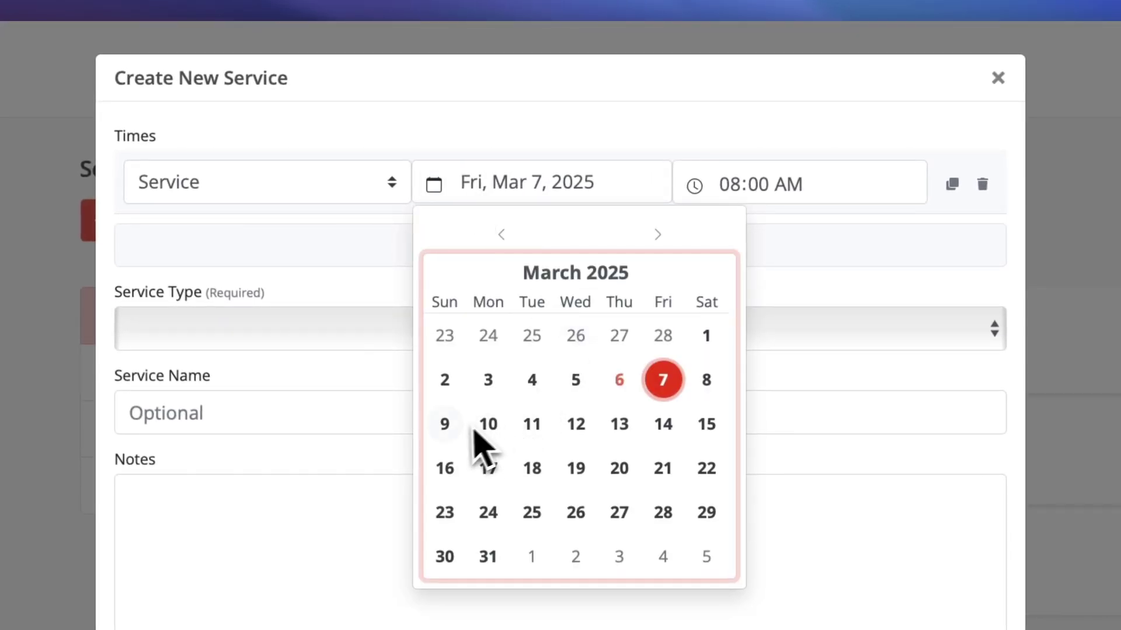
click(445, 424)
click(730, 186)
click(709, 236)
click(709, 235)
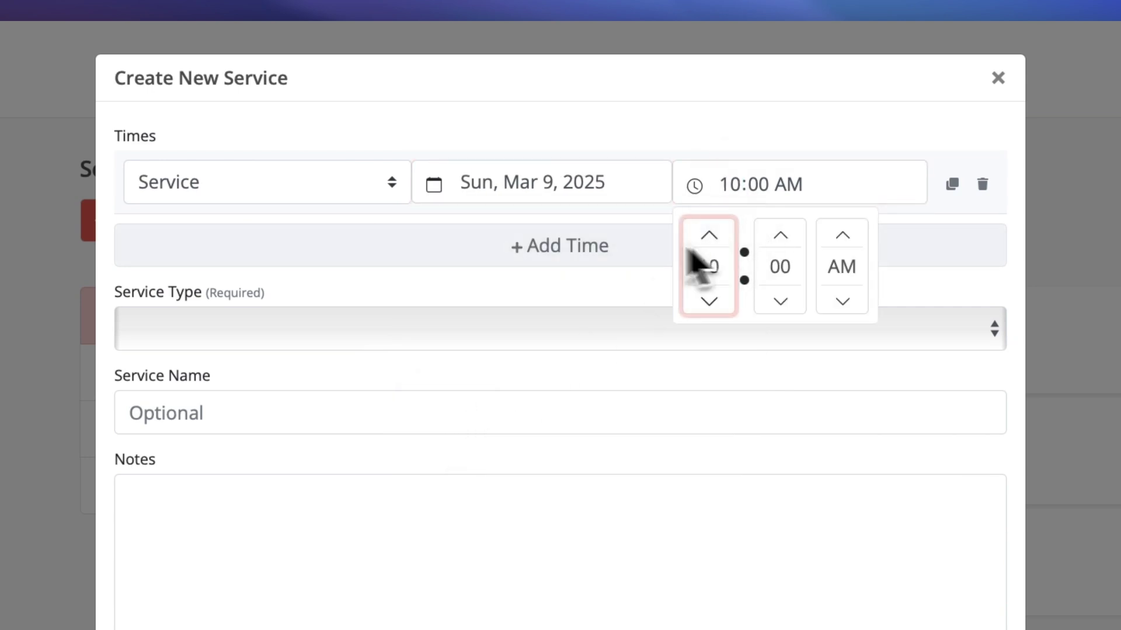
Add a rehearsal time to the new service for Thursday, March 6, 2025 at 6:00 PM.
click(538, 248)
click(262, 245)
click(329, 280)
click(709, 364)
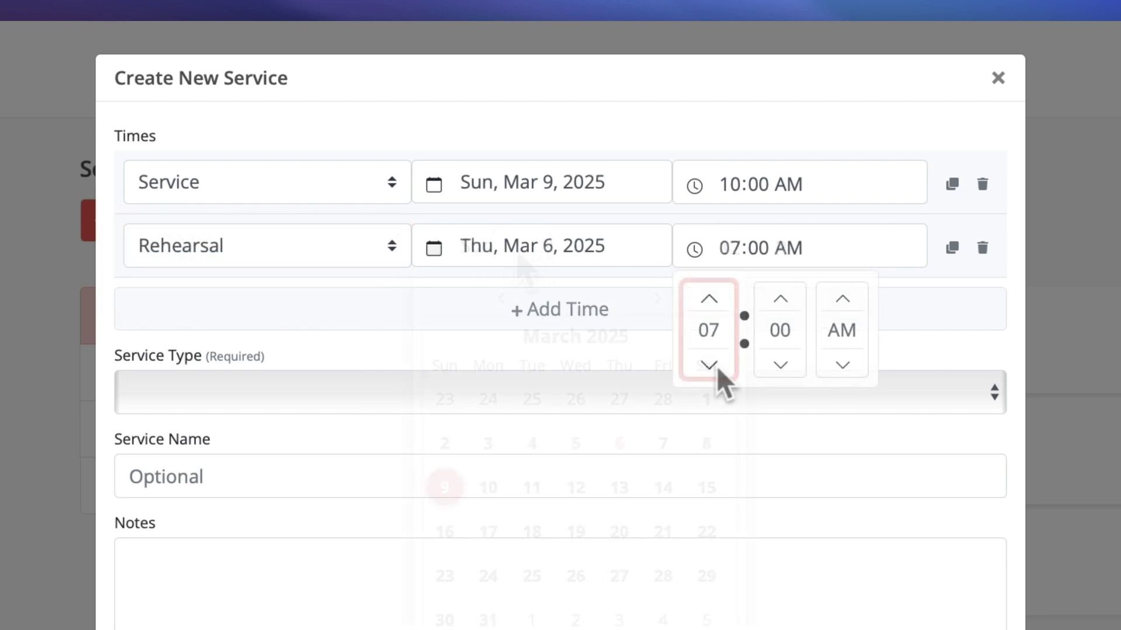
click(709, 365)
click(842, 364)
click(422, 342)
Set the service type to Sunday Morning and save the new service.
click(413, 393)
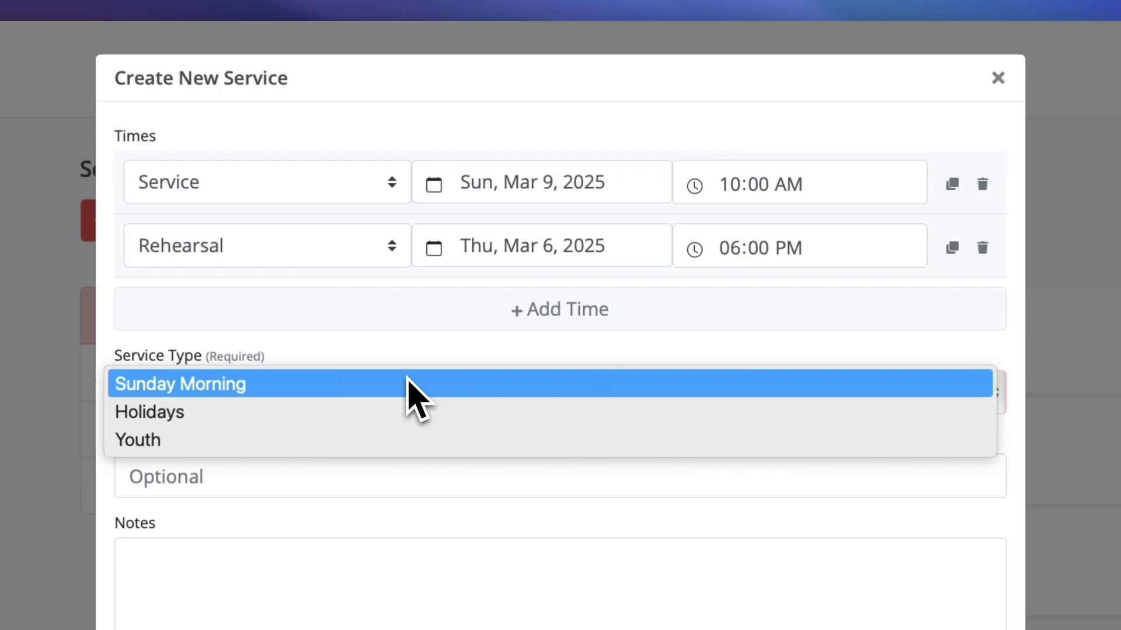
click(408, 388)
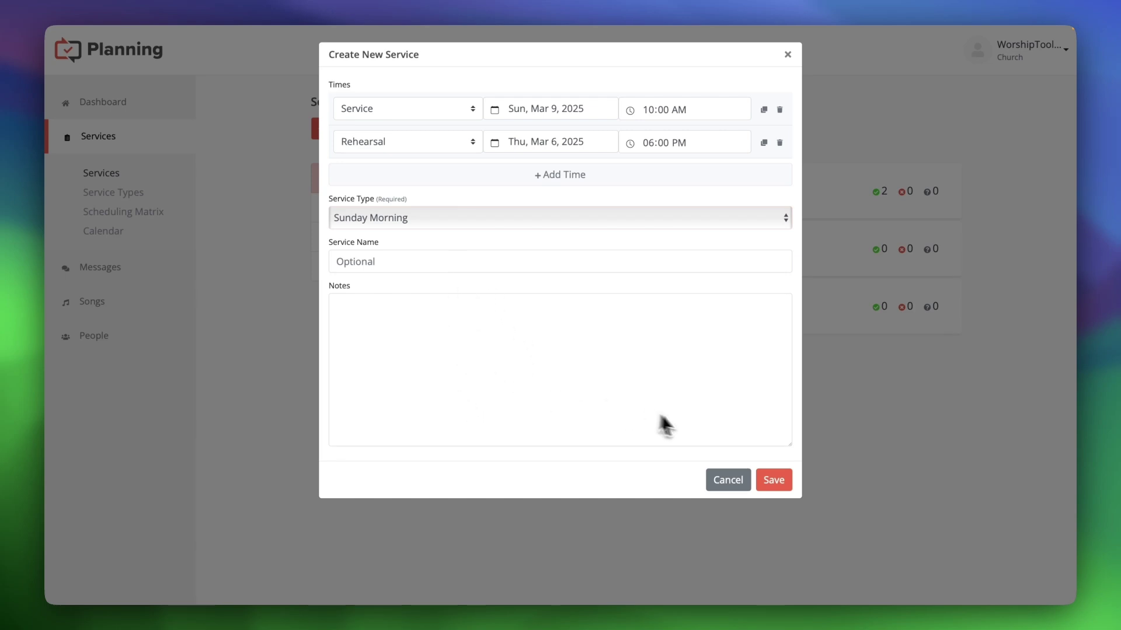
click(774, 478)
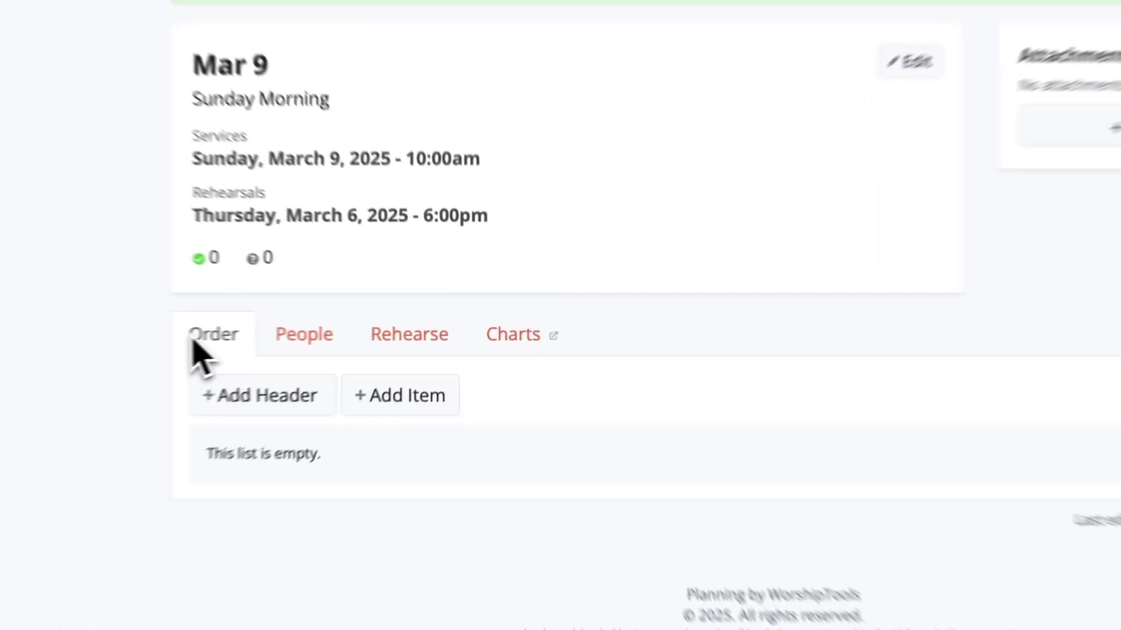
Add a header named Pre-Service to the March 9 service order.
click(188, 413)
click(484, 97)
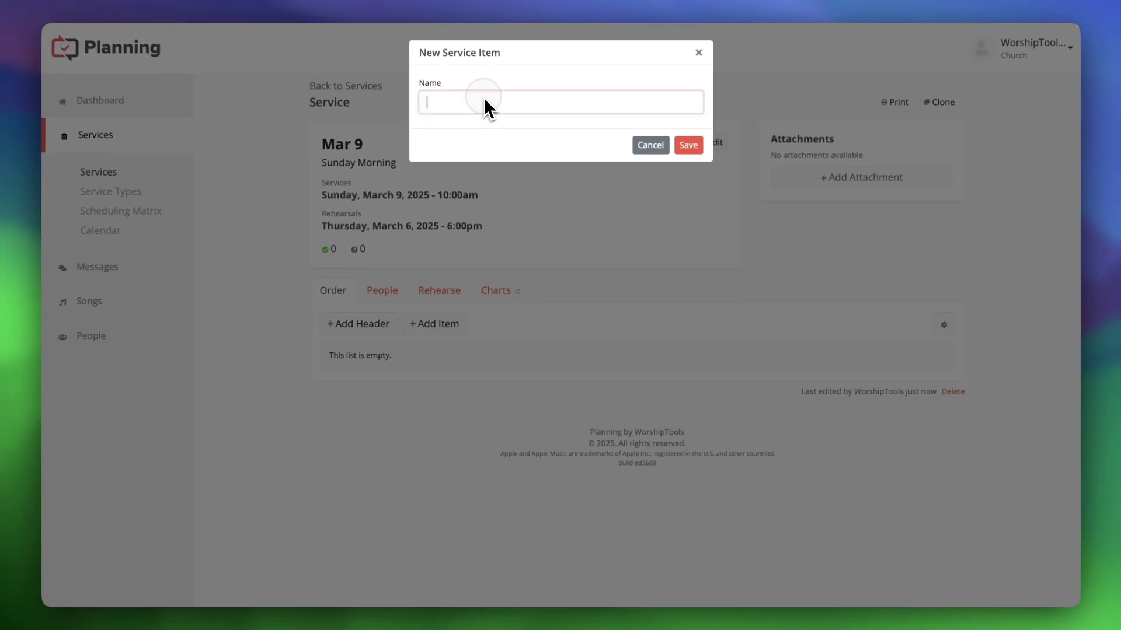
text(Pre-Serv)
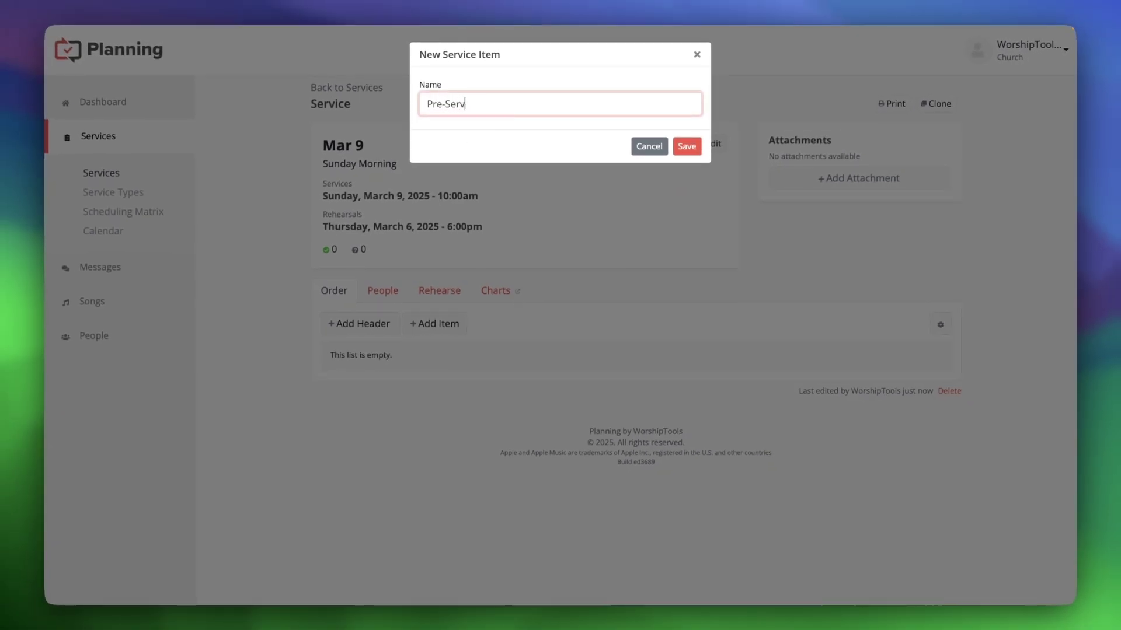
text(ice)
key(Return)
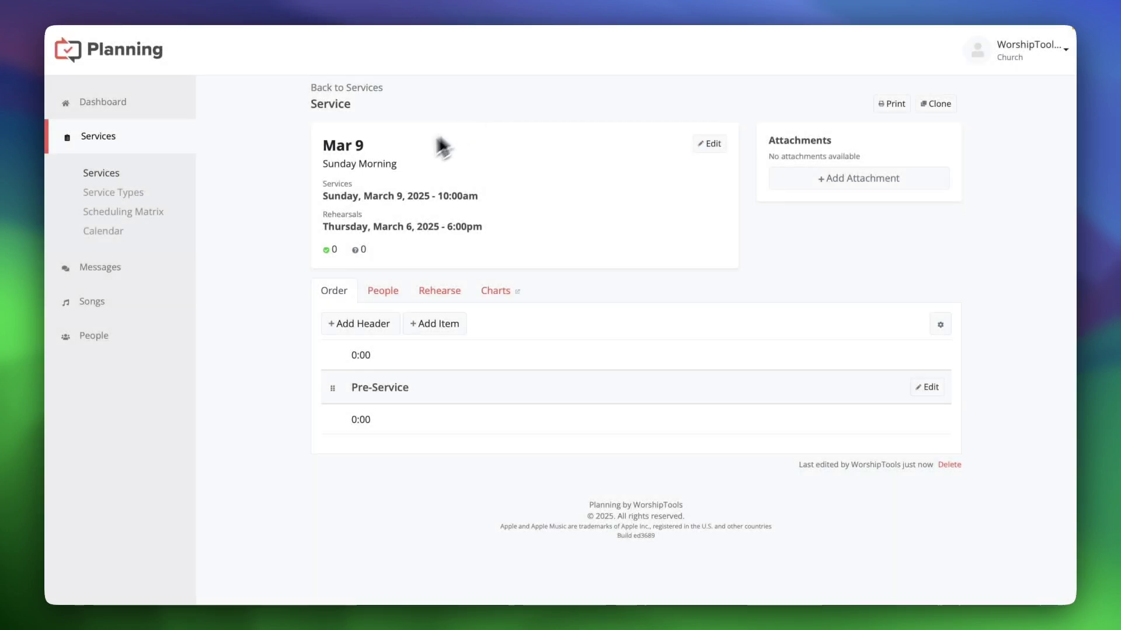
Add two more headers, Worship and Teaching, to the service order.
click(359, 323)
click(482, 112)
text(Worship)
key(Return)
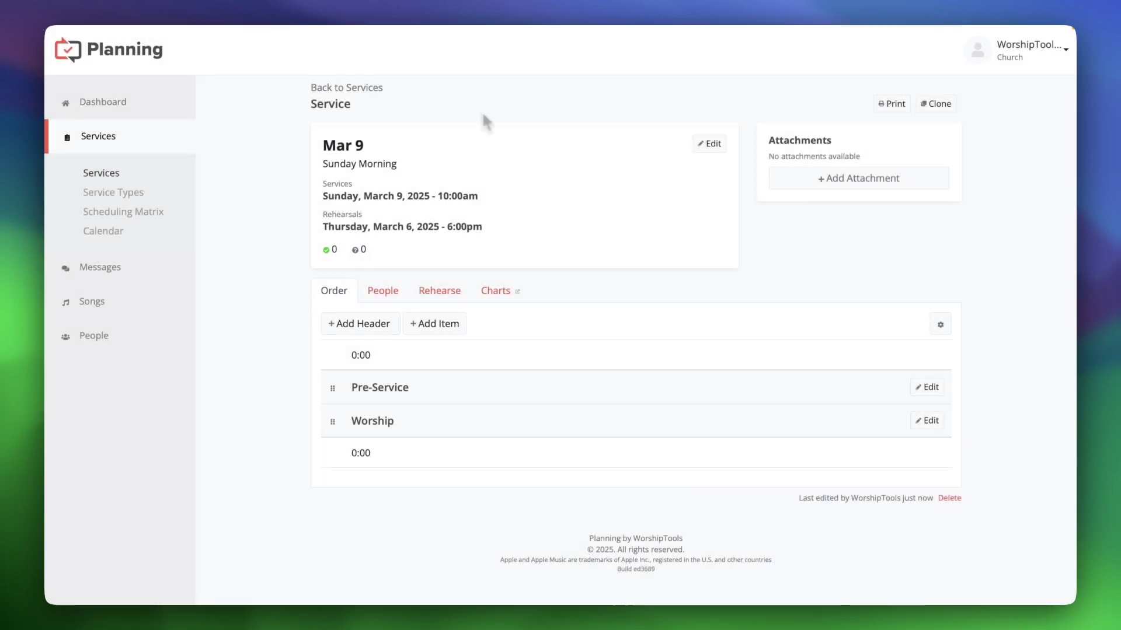
click(382, 318)
text(Teaching)
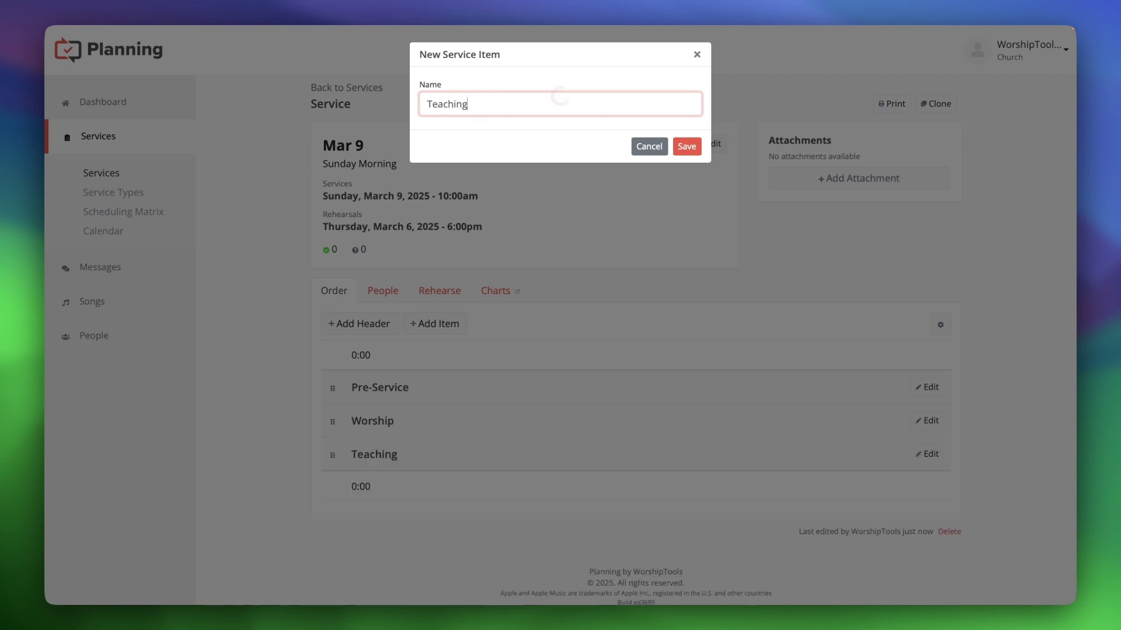
key(Return)
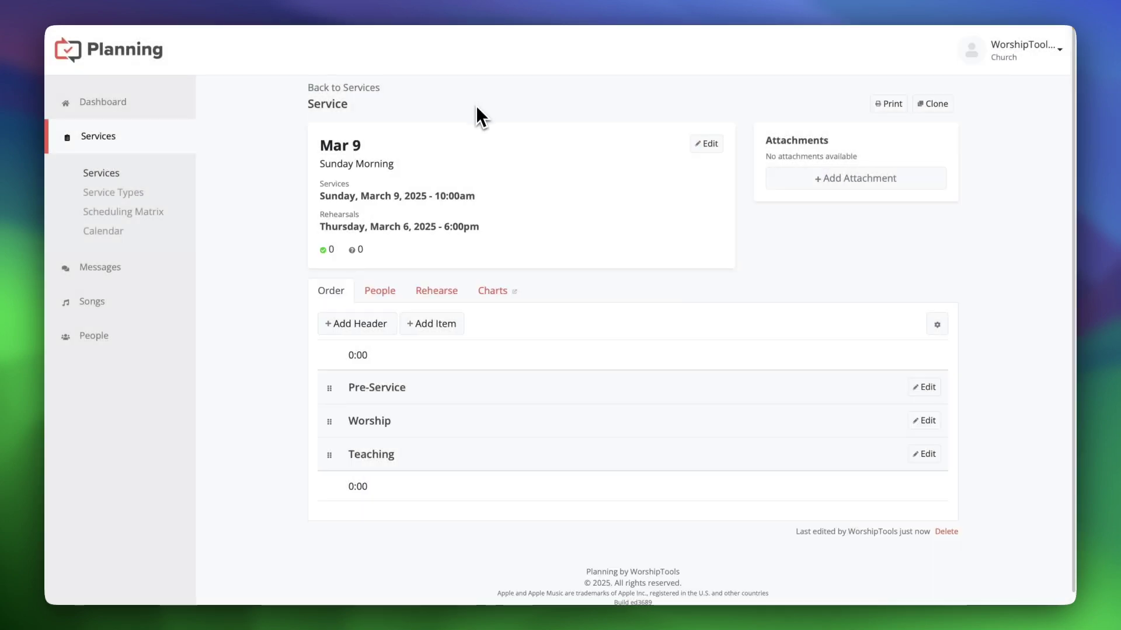
Add the Pre-Service Slides presentation as a slides item and move it directly under the Pre-Service header.
click(432, 323)
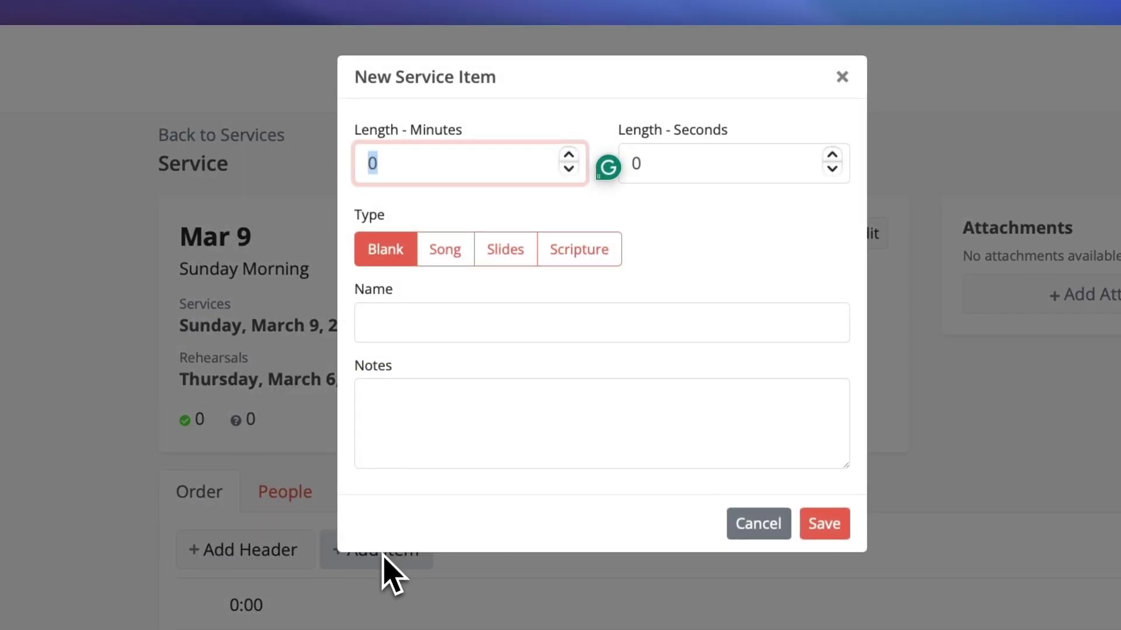
click(432, 256)
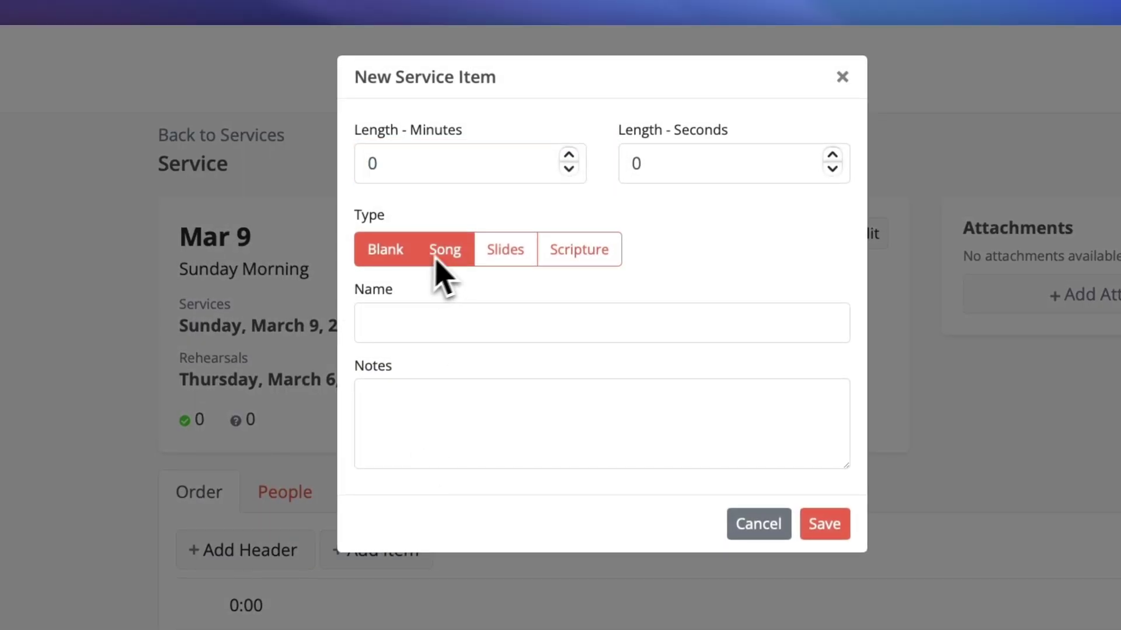
click(557, 252)
click(520, 256)
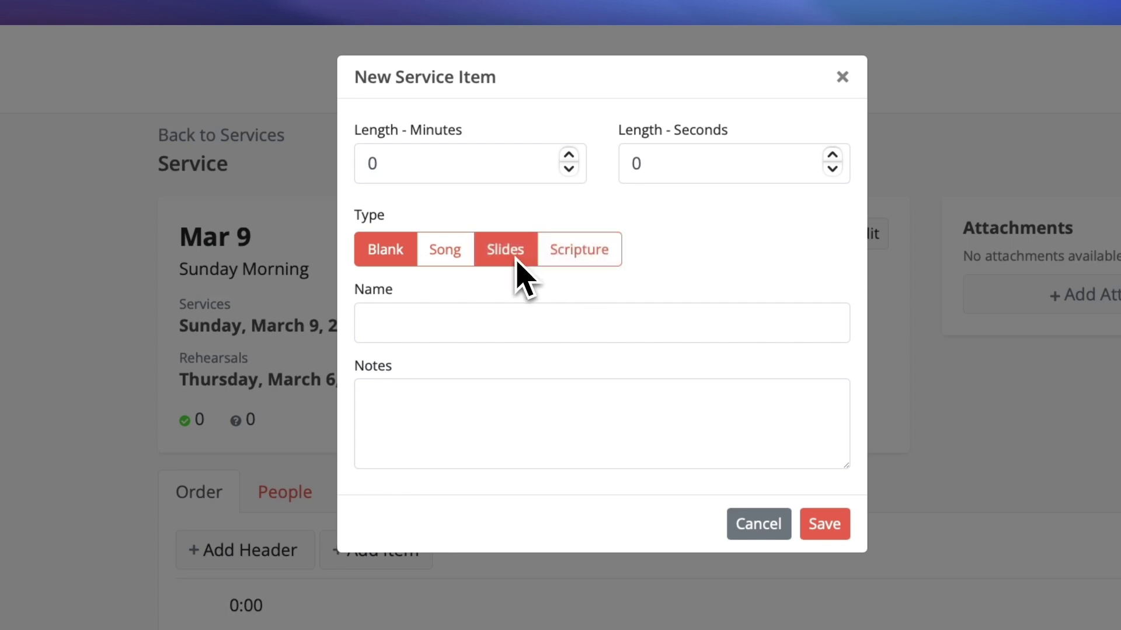
click(412, 258)
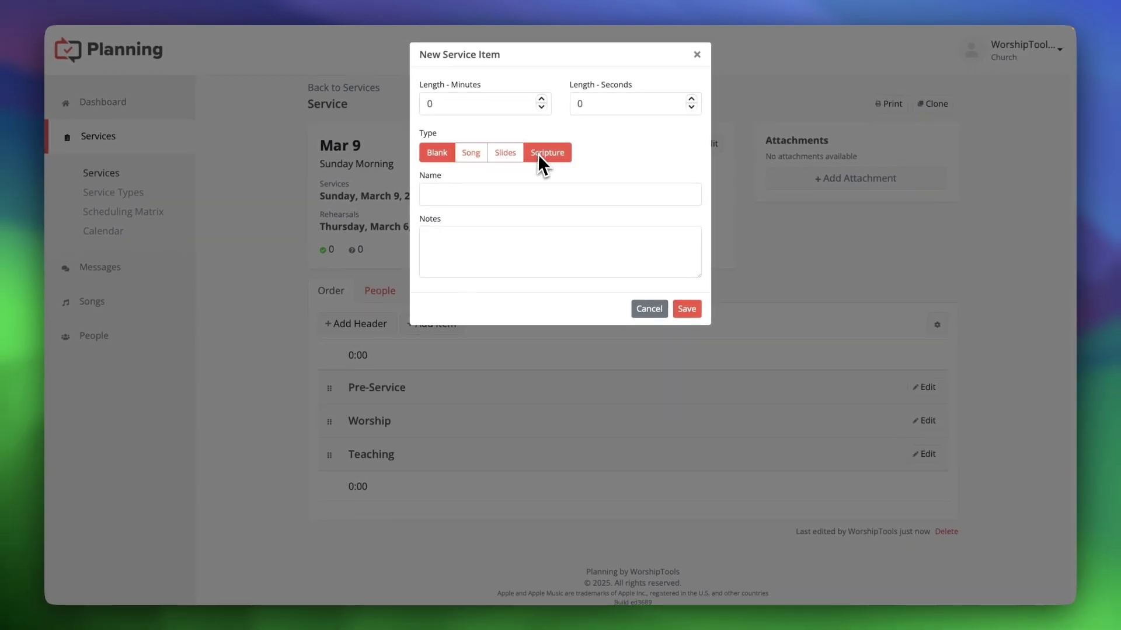
click(514, 157)
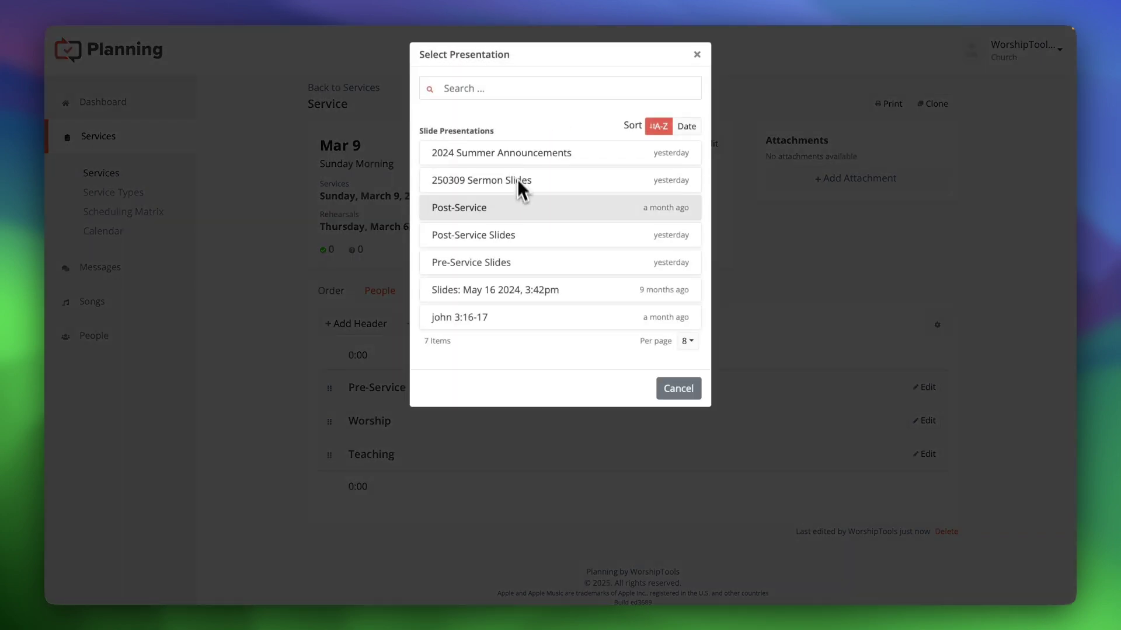
click(516, 262)
click(679, 344)
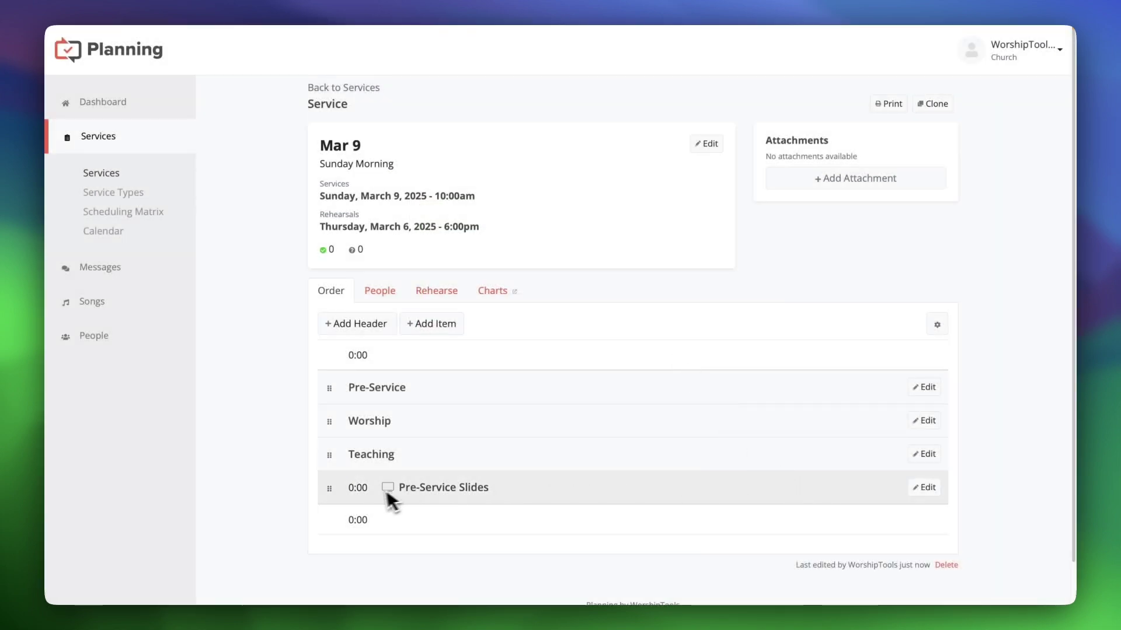
drag(330, 490, 335, 419)
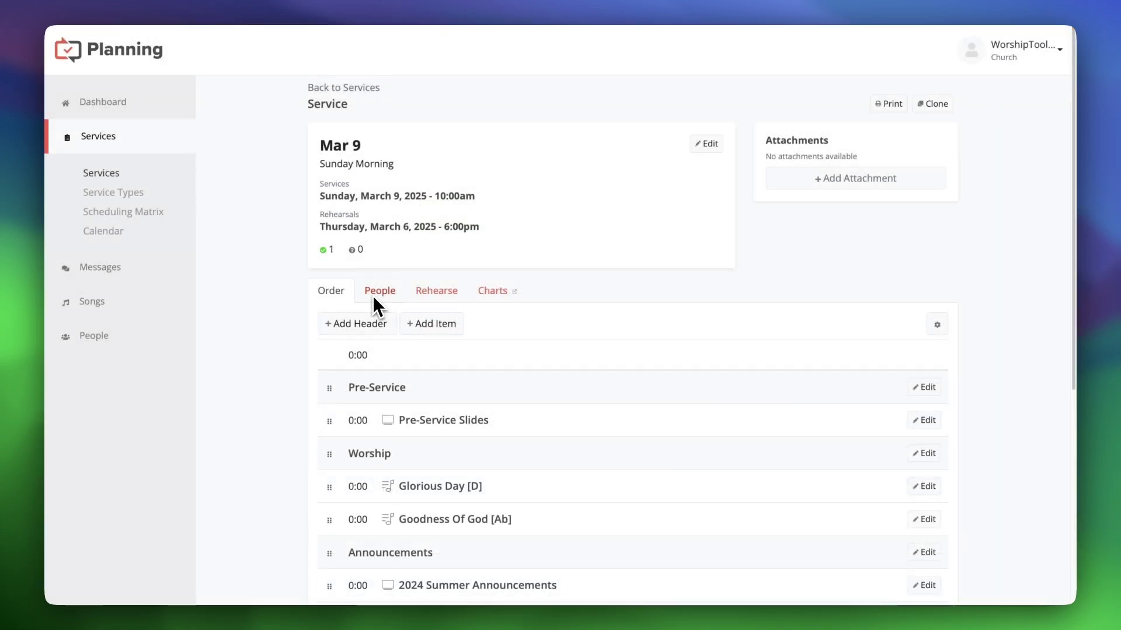
Assign the suggested person to the Pulpit Team's Pastor role and send the pending invite.
click(374, 291)
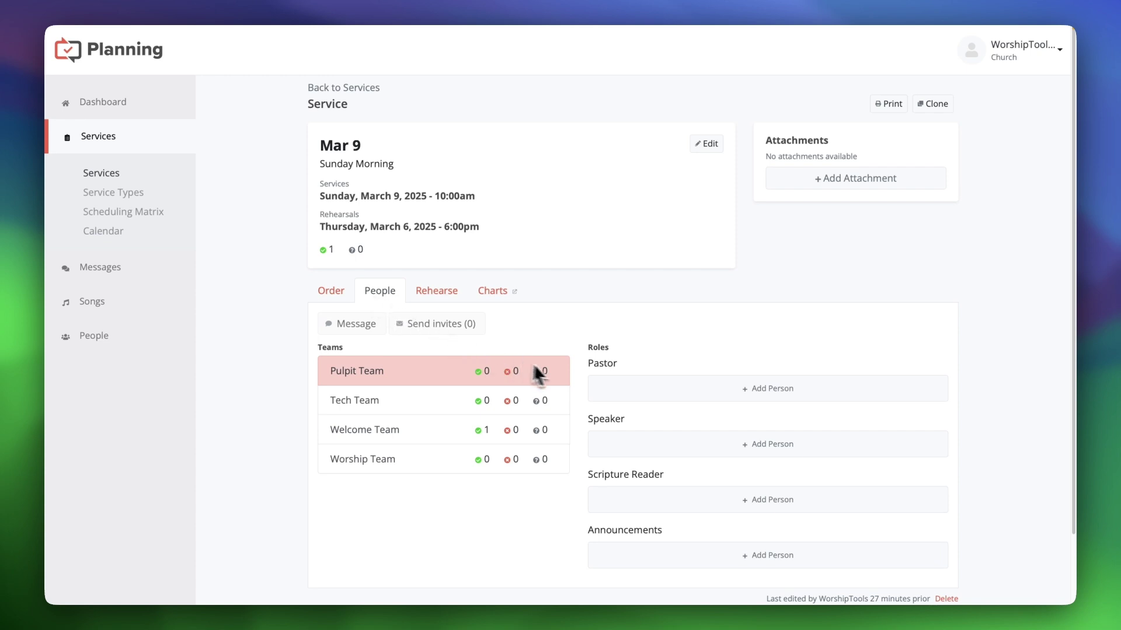
click(625, 385)
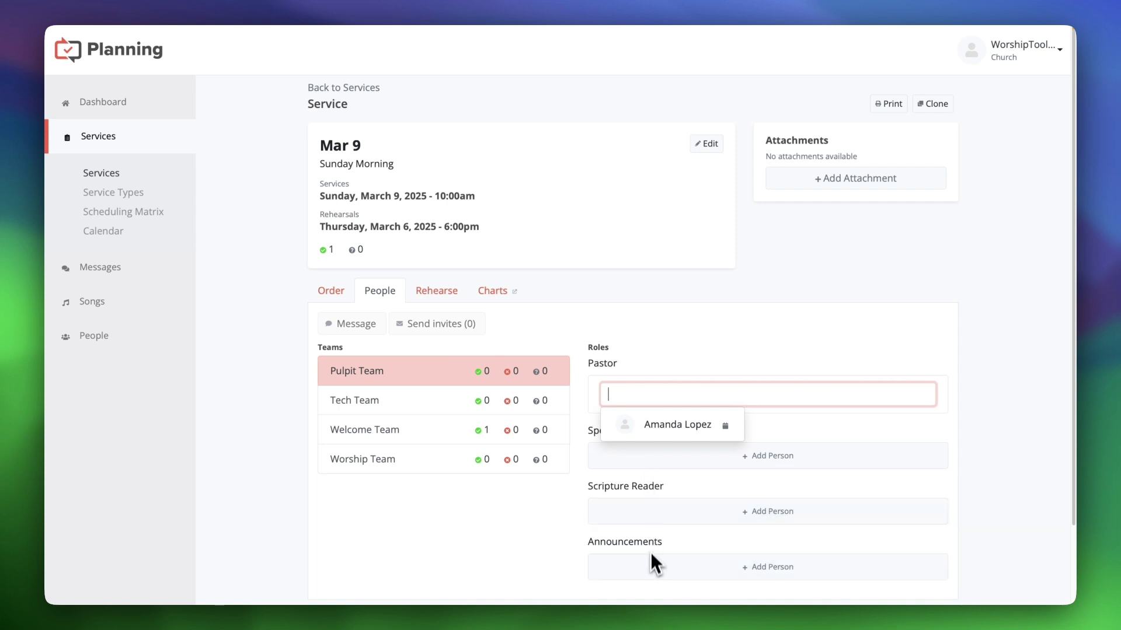
click(689, 426)
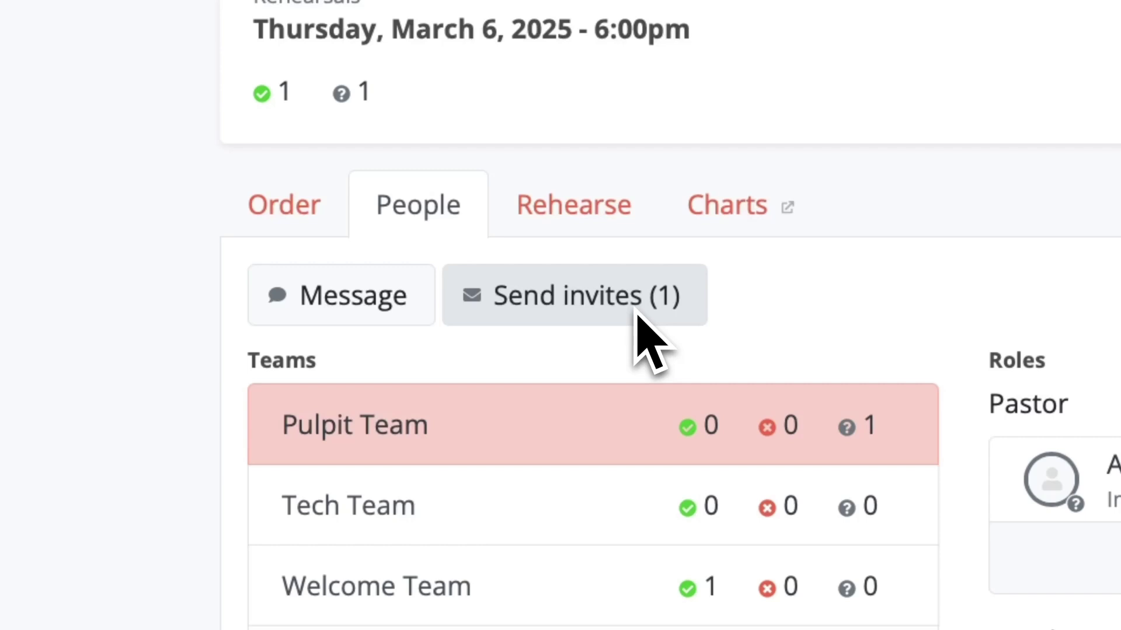
click(636, 309)
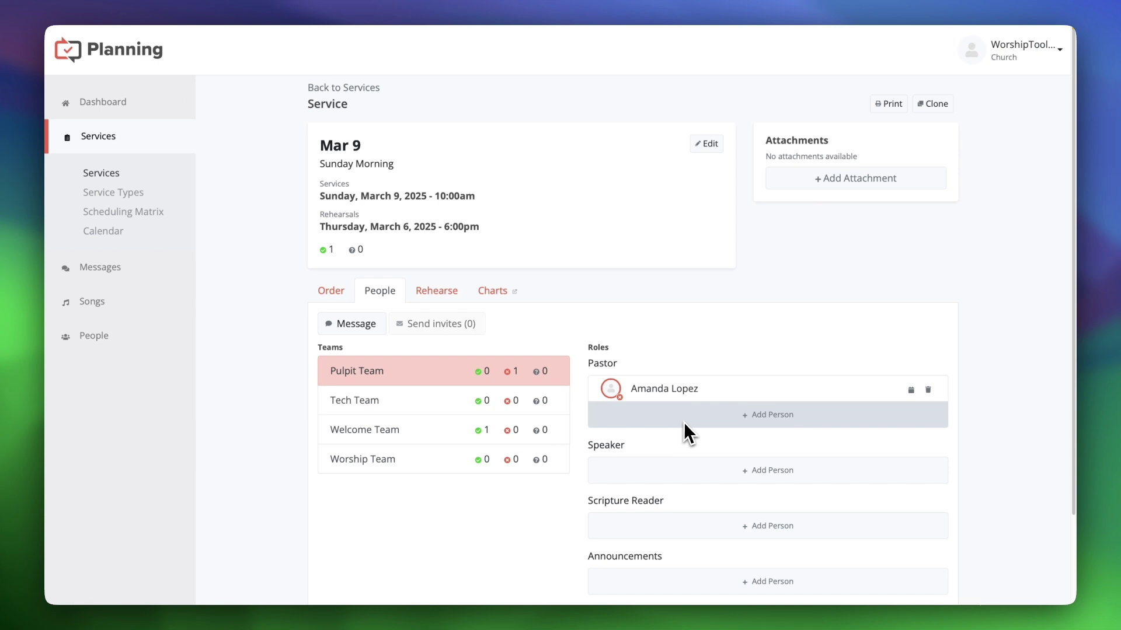
Check the suggested Speaker's scheduling history without assigning them, and view the service's rehearsal media.
click(617, 467)
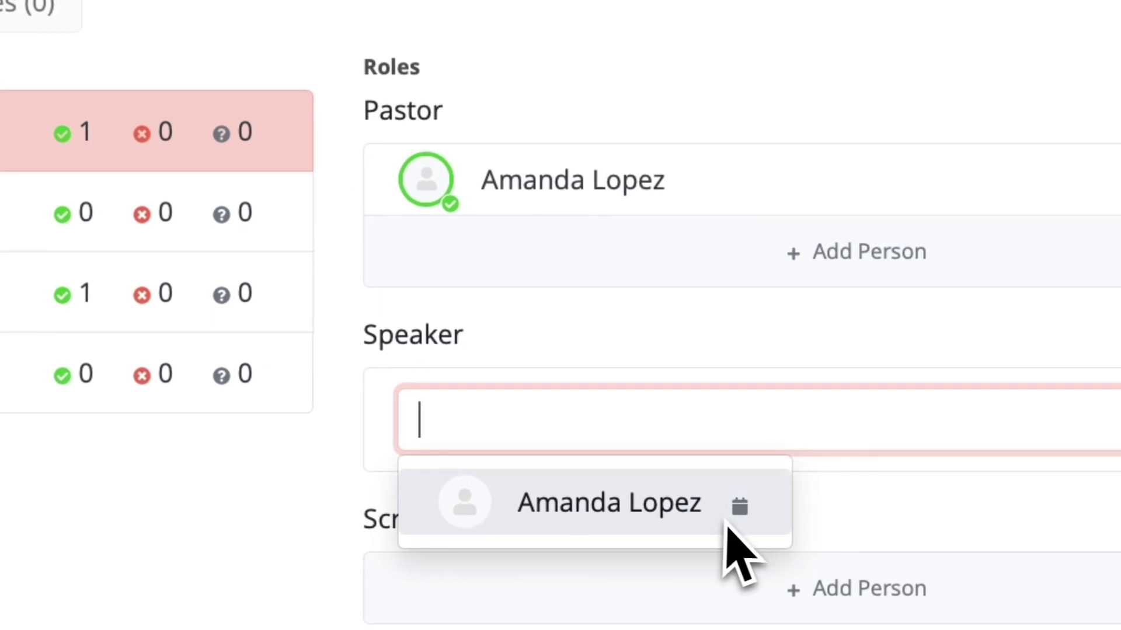
click(748, 519)
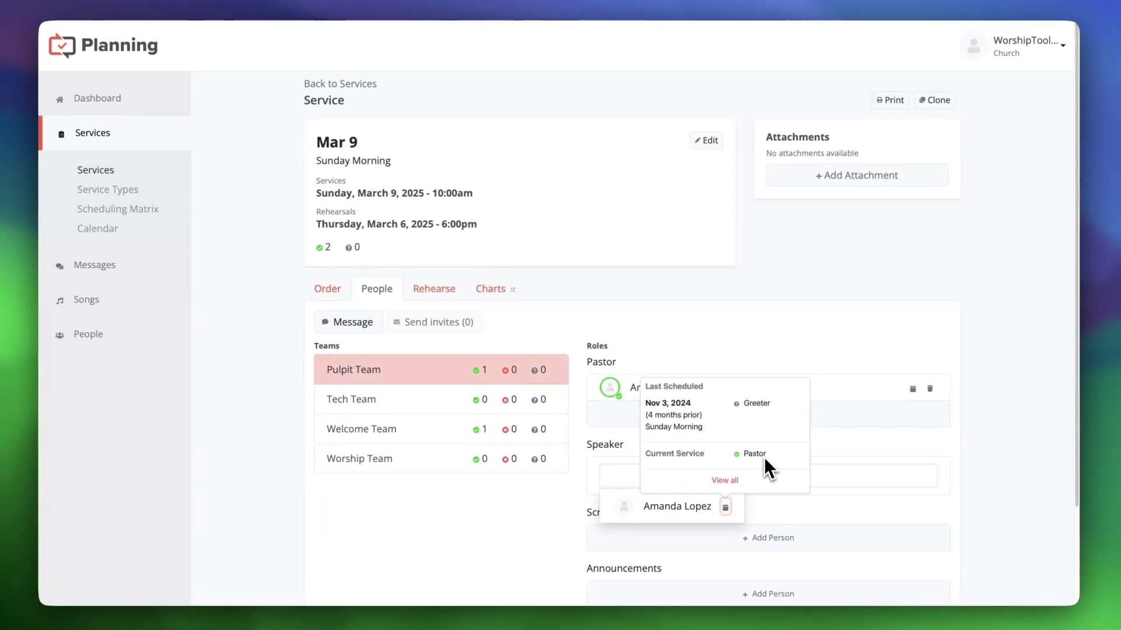
click(724, 363)
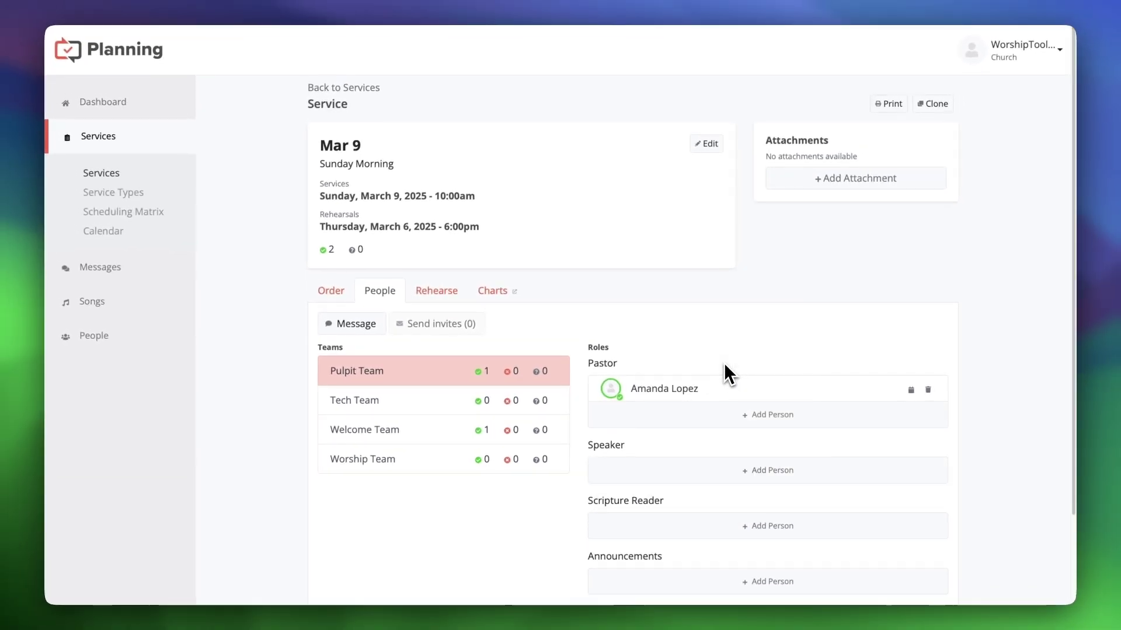
click(449, 299)
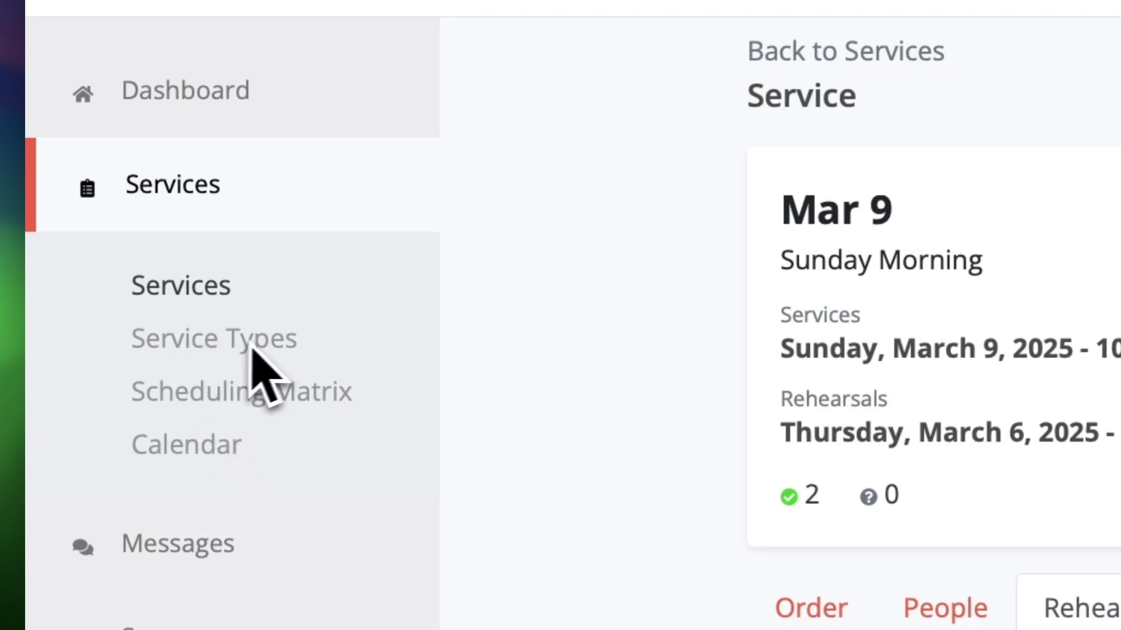
Add a service reminder for a day prior to the Sunday Morning service type and save it.
click(173, 344)
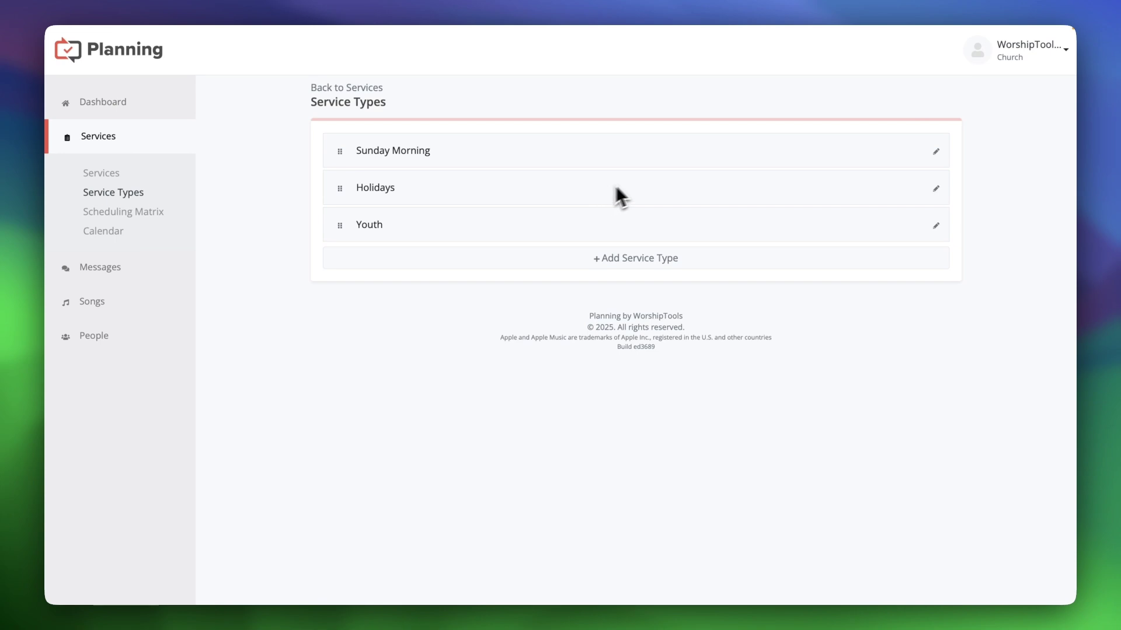
click(934, 155)
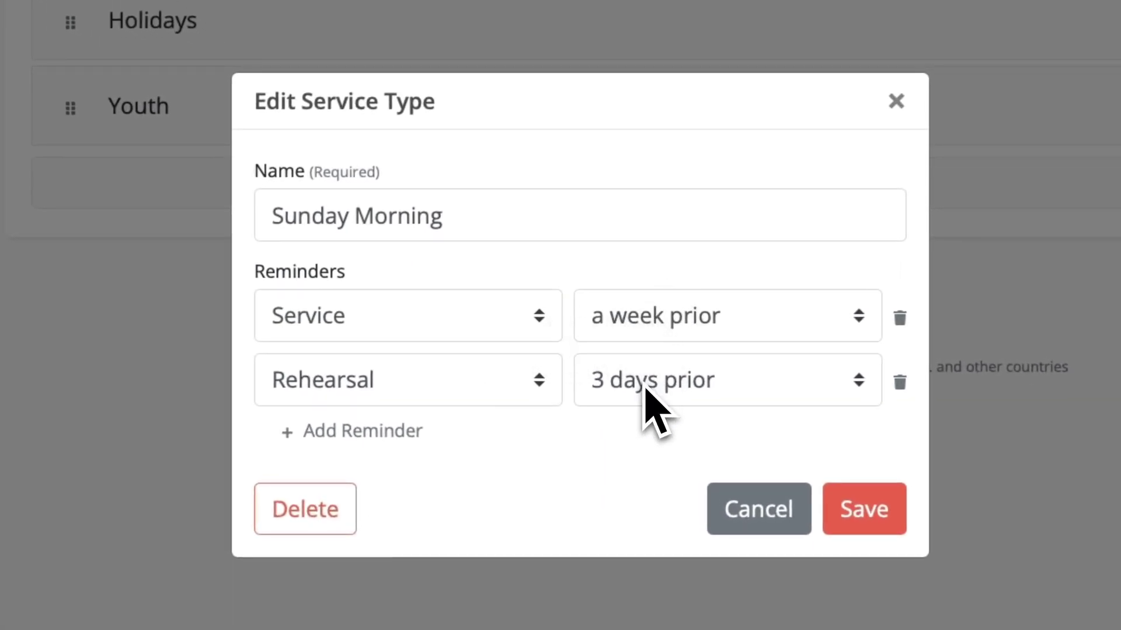
click(408, 432)
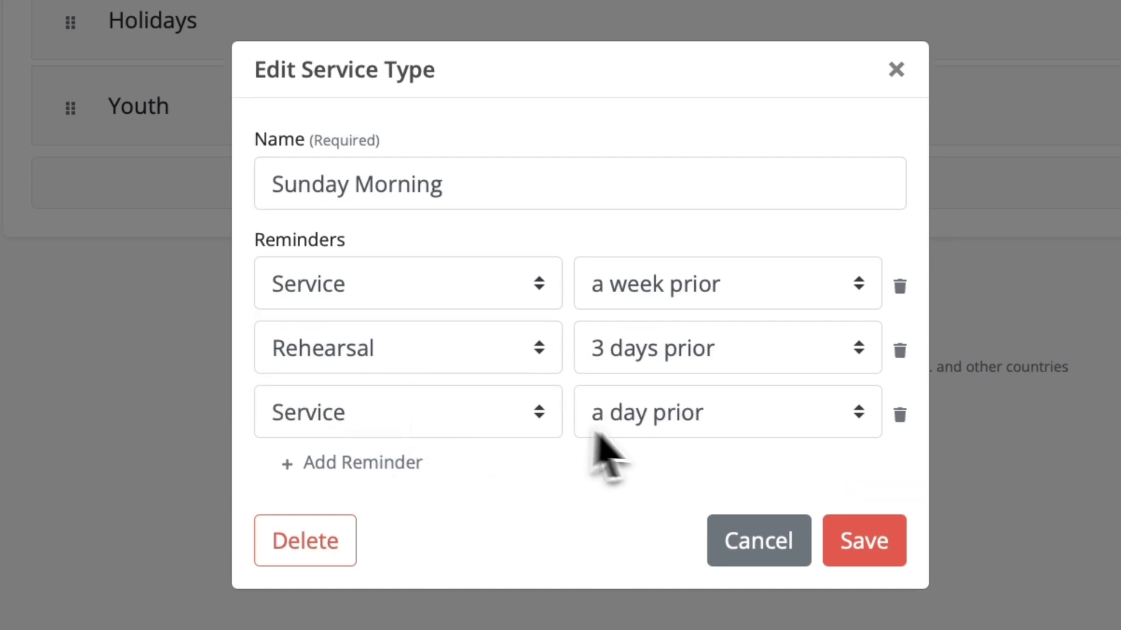
click(843, 532)
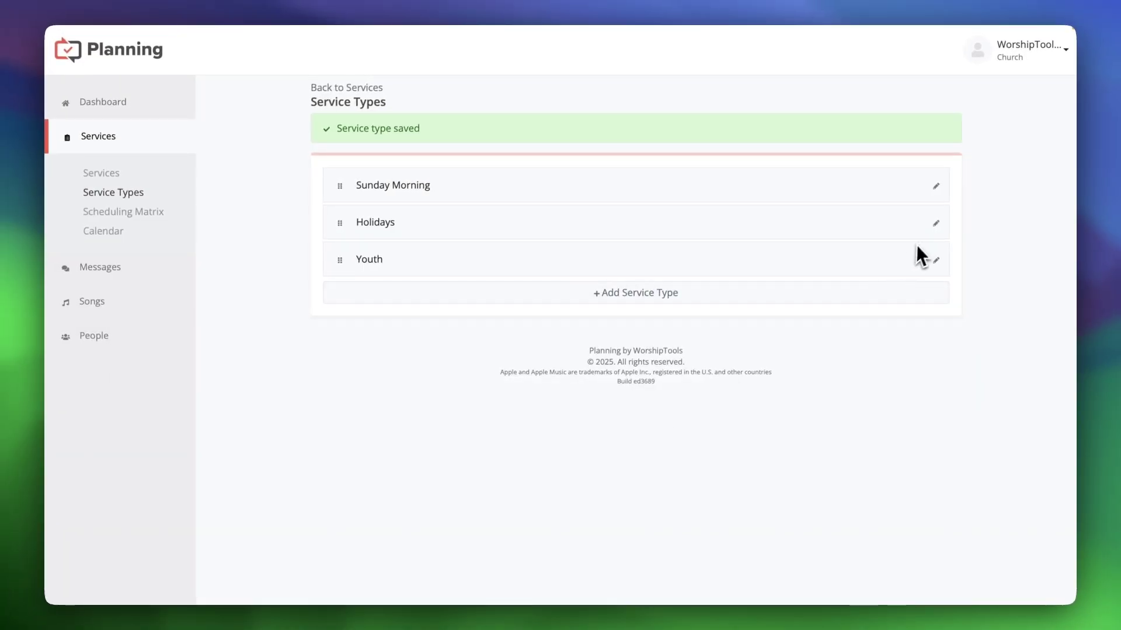
Add a reminder to the Holidays service type, choose its timing and save it.
click(935, 224)
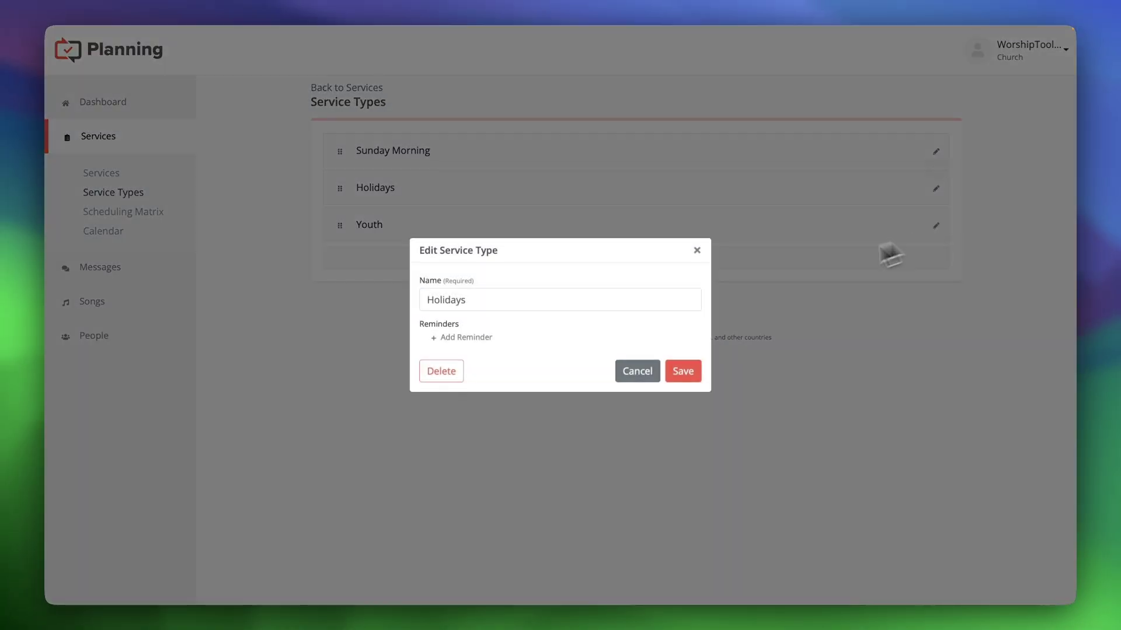
click(482, 344)
click(609, 328)
click(607, 340)
click(683, 384)
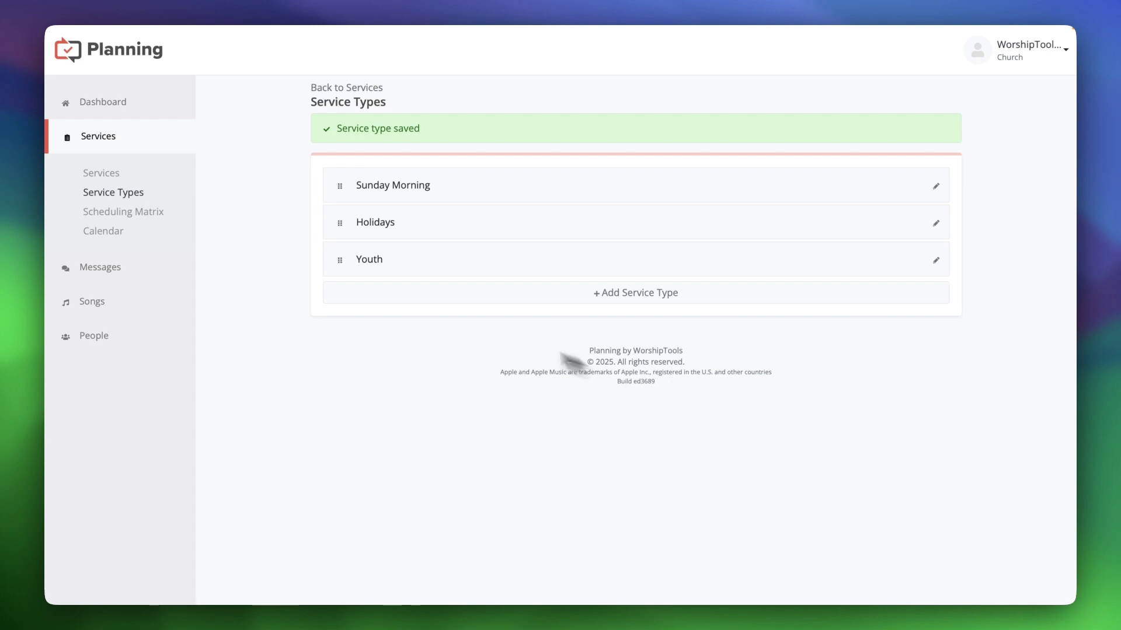
Review the scheduling matrix of team roles and the March 2025 service calendar.
click(167, 218)
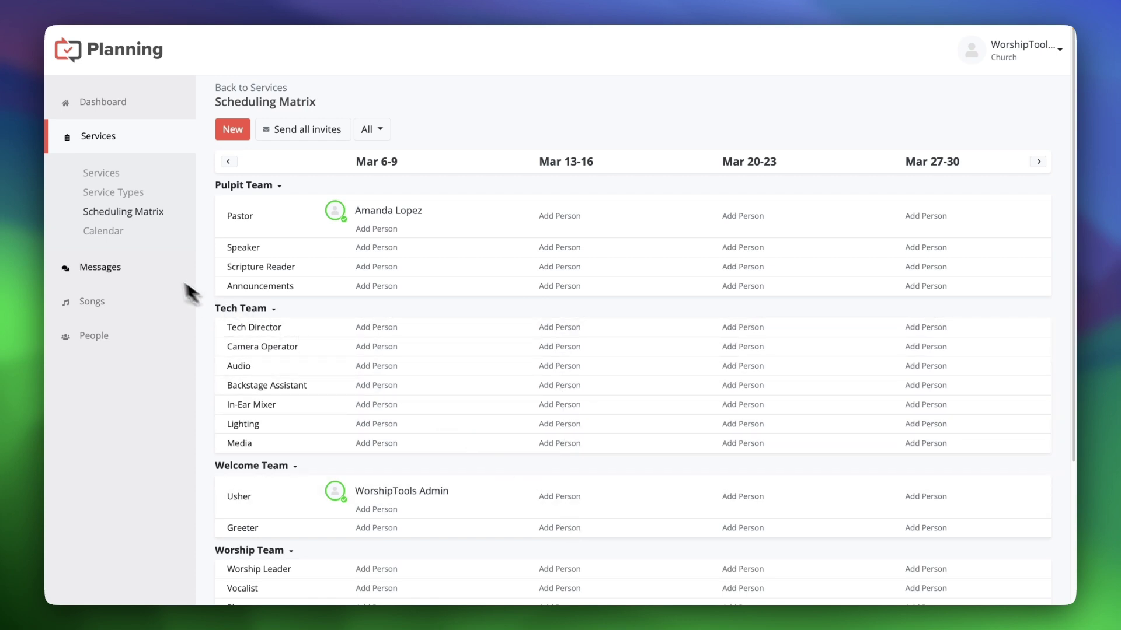
click(103, 232)
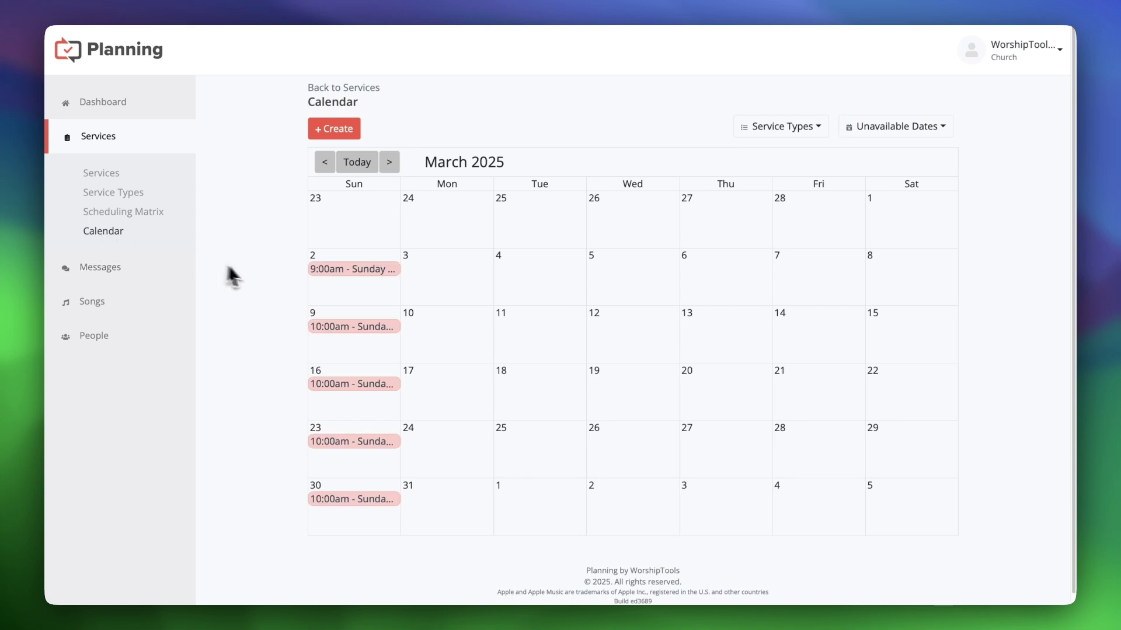
Reopen the March 9 service and view its rehearsal media for the songs.
click(105, 177)
click(597, 188)
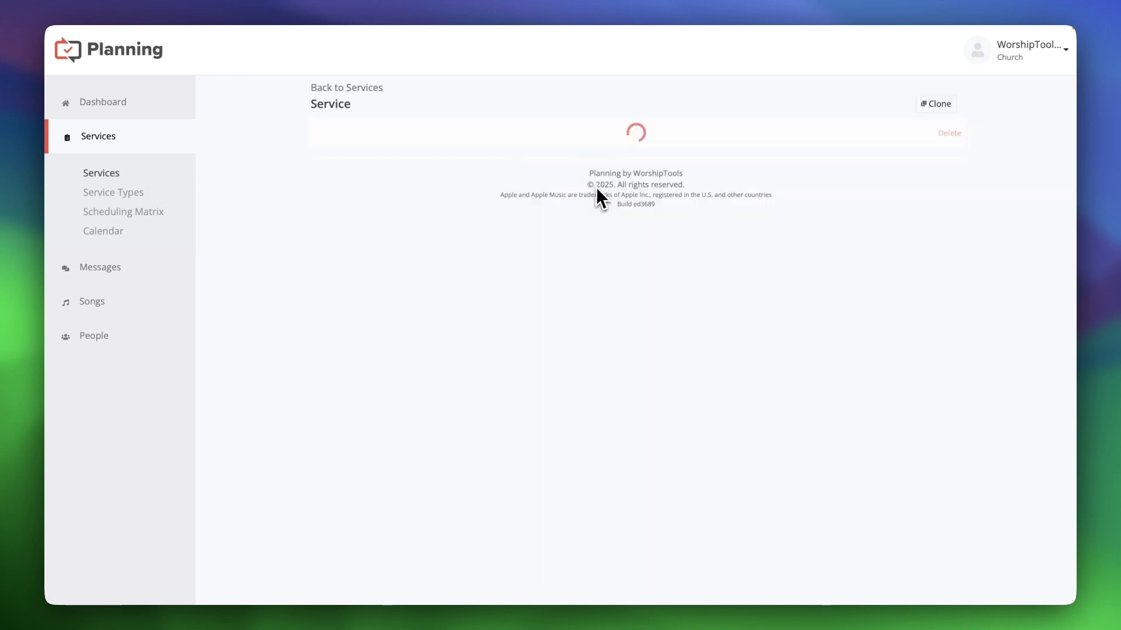
click(449, 290)
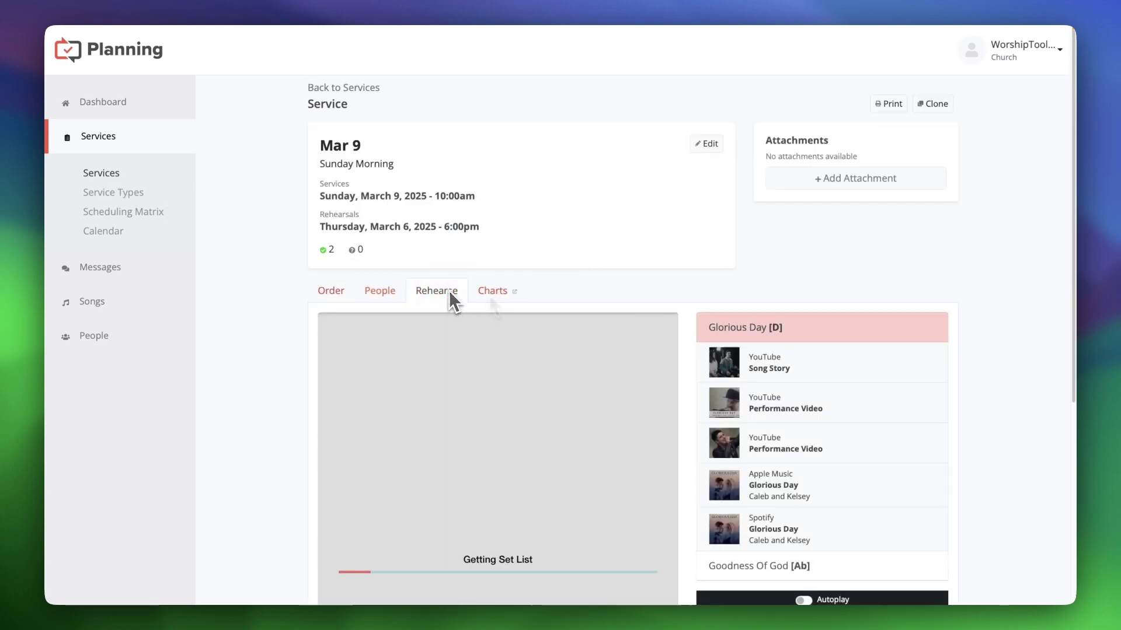
Switch to the Charts app, open the March 9 Sunday Morning service and view its song charts.
click(490, 295)
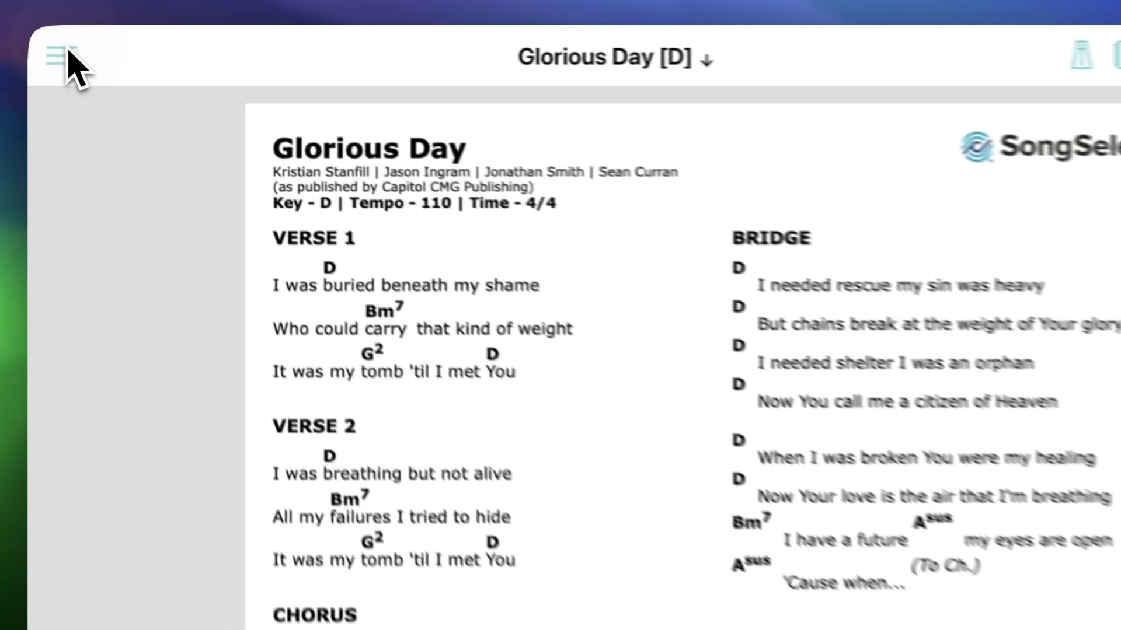
click(58, 57)
click(63, 72)
click(107, 131)
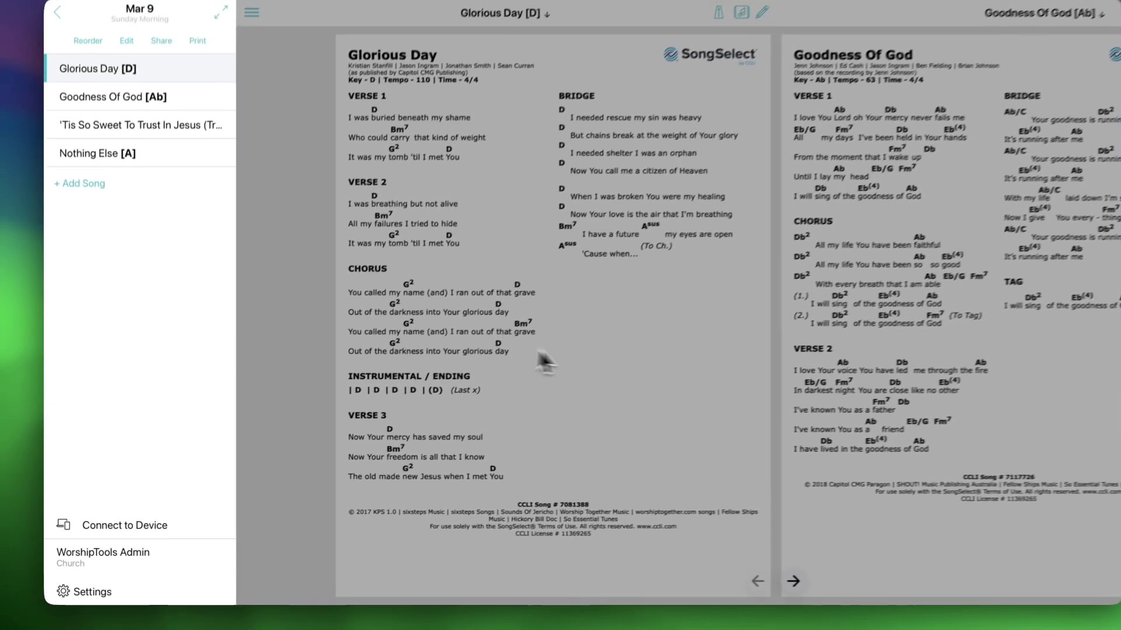
click(594, 356)
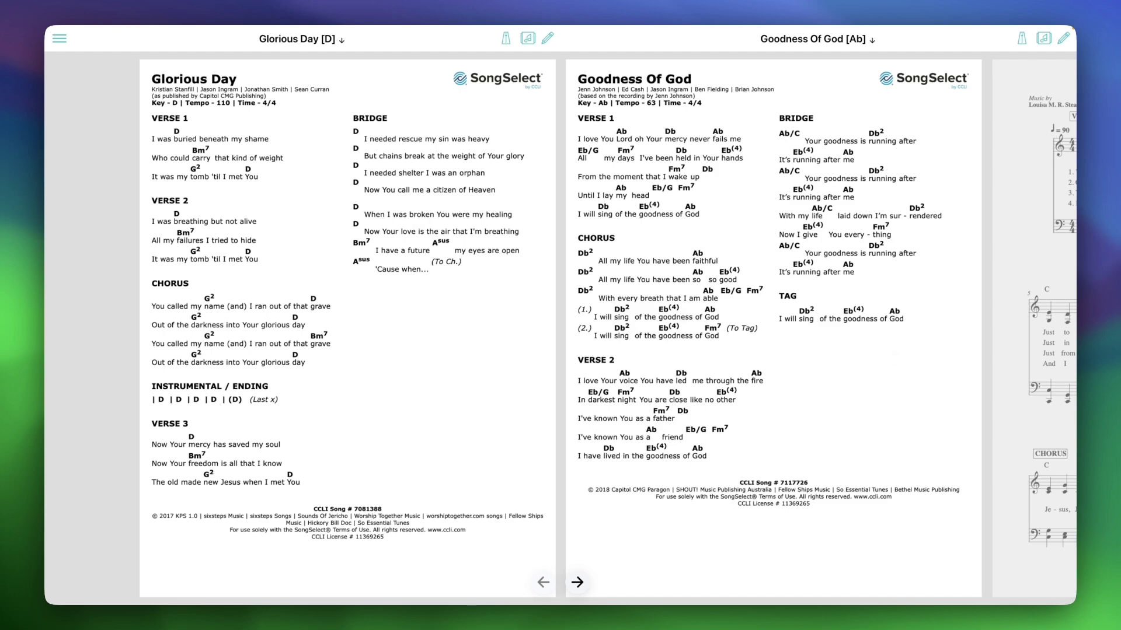
Change the 'Tis So Sweet To Trust In Jesus source to the SongSelect Chord Chart and format it in 1 column.
key(Right)
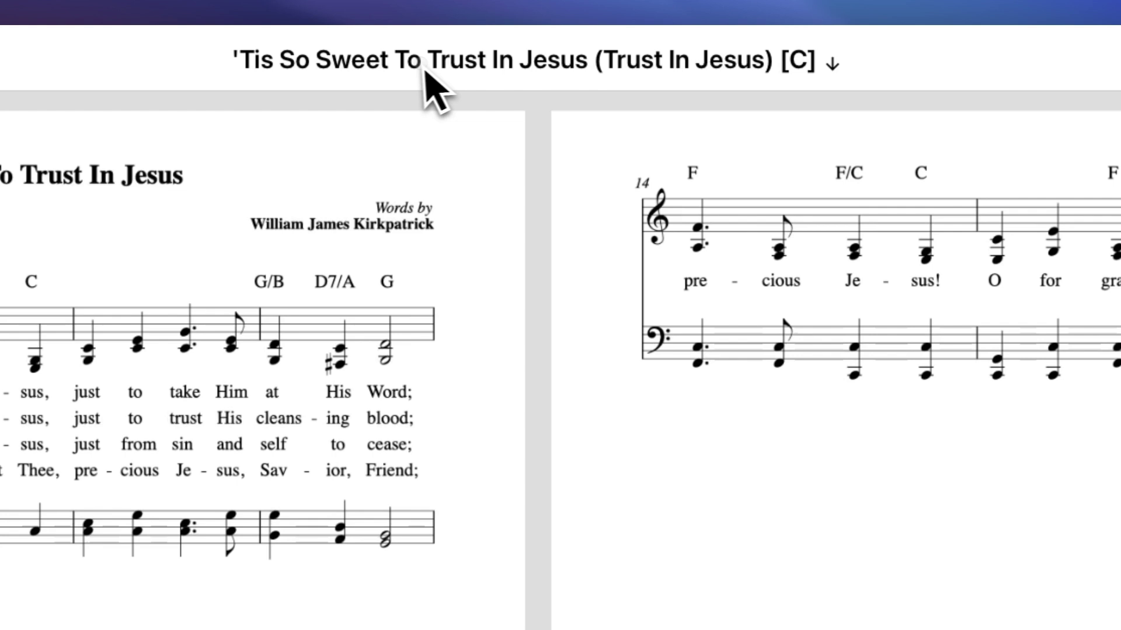
click(425, 69)
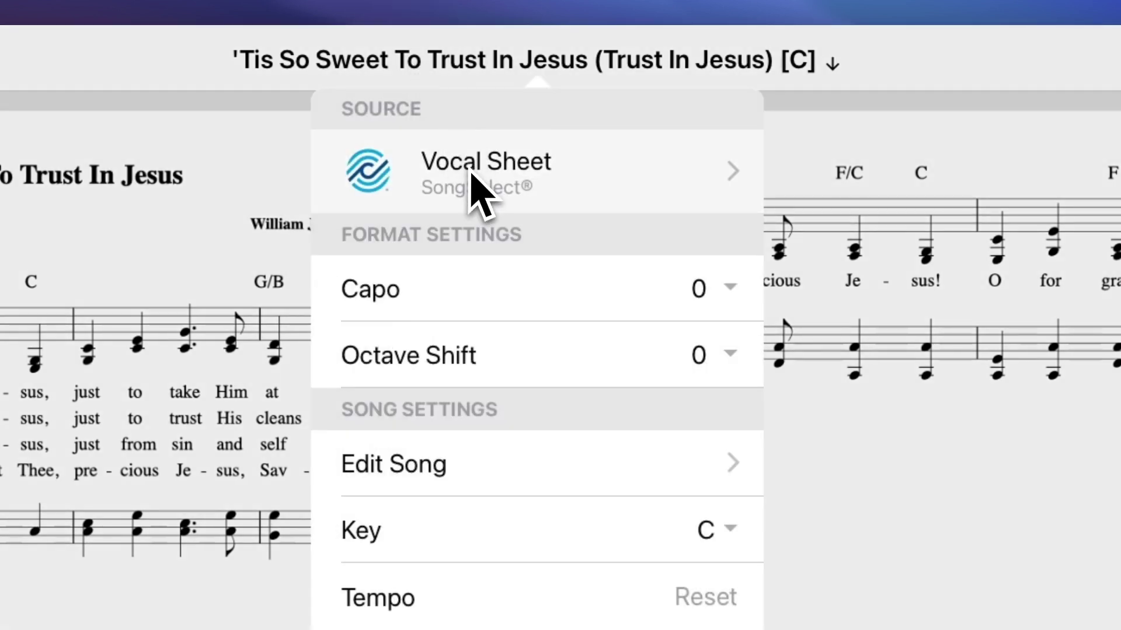
click(437, 162)
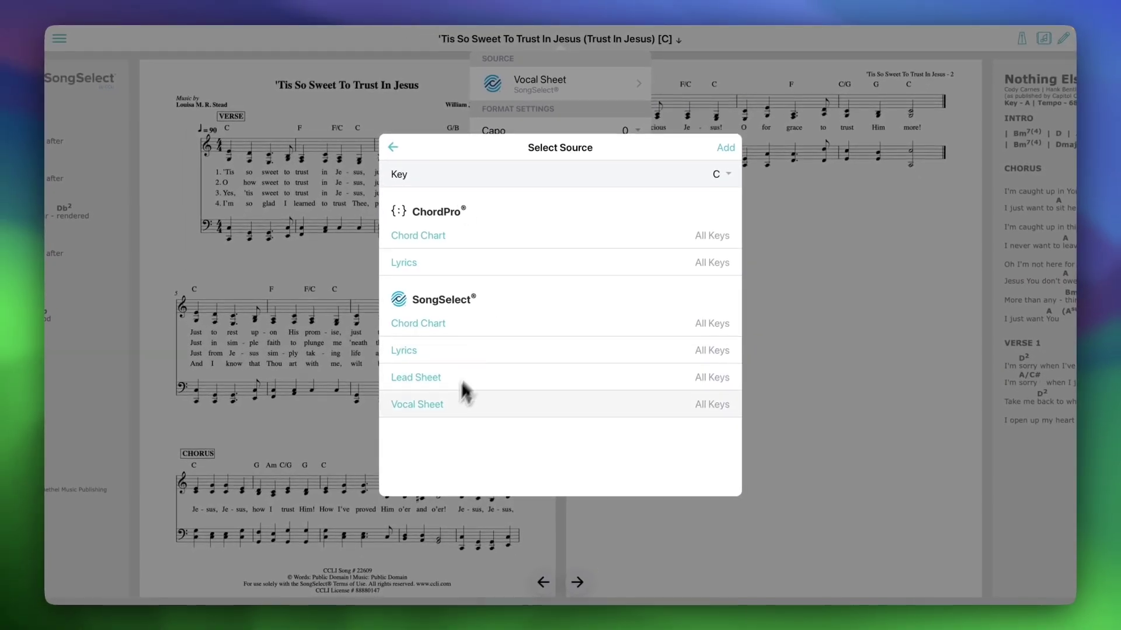
click(726, 149)
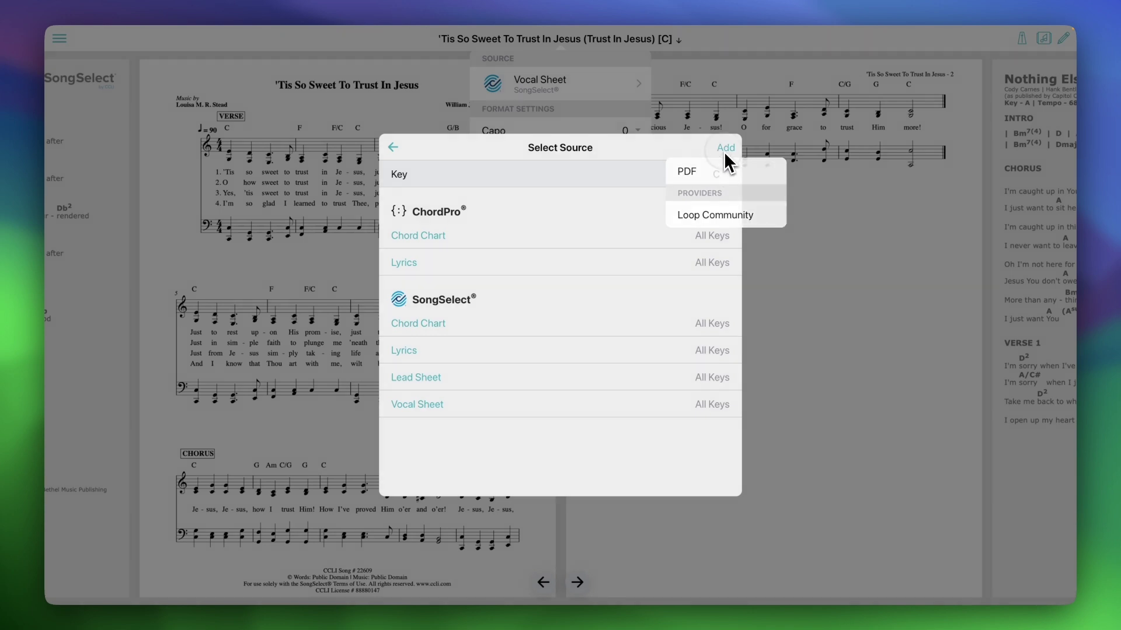
click(723, 151)
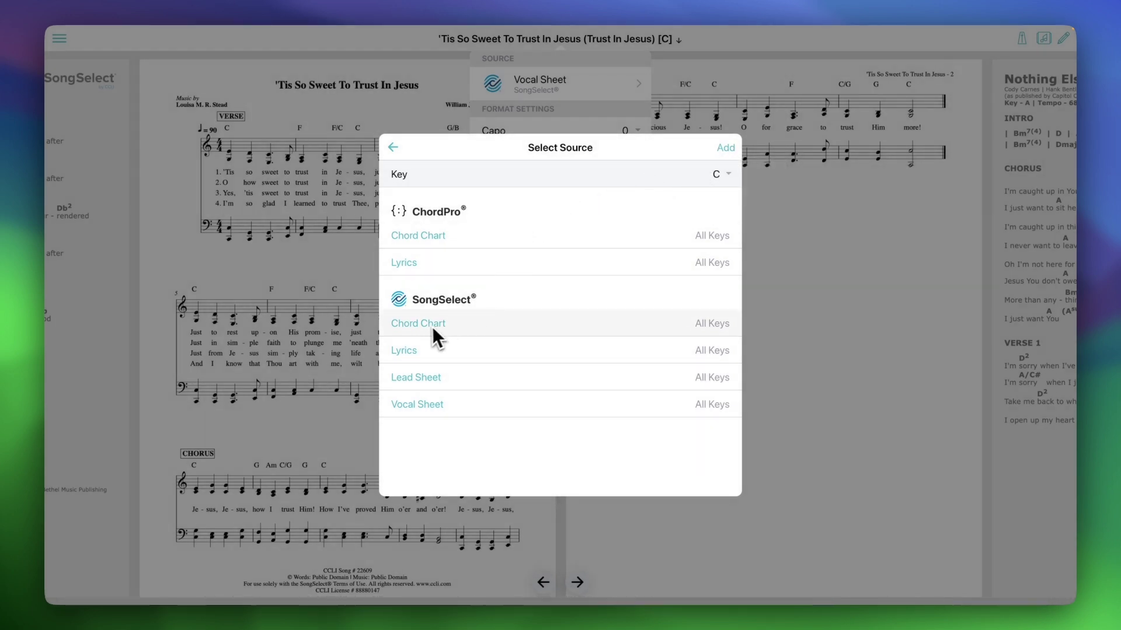
click(411, 326)
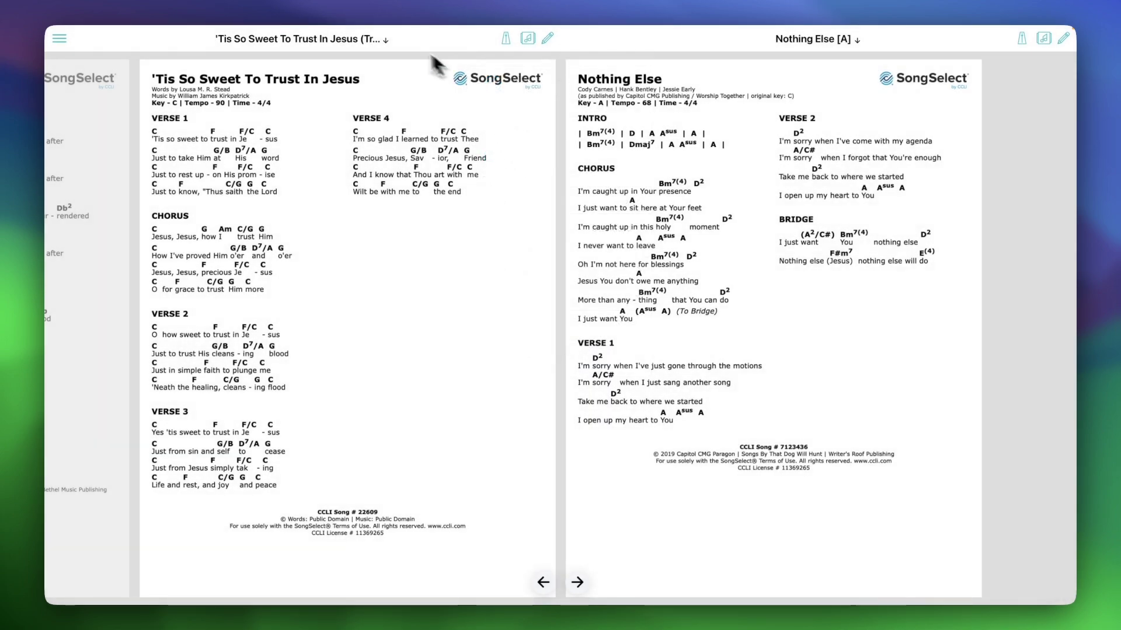
click(363, 38)
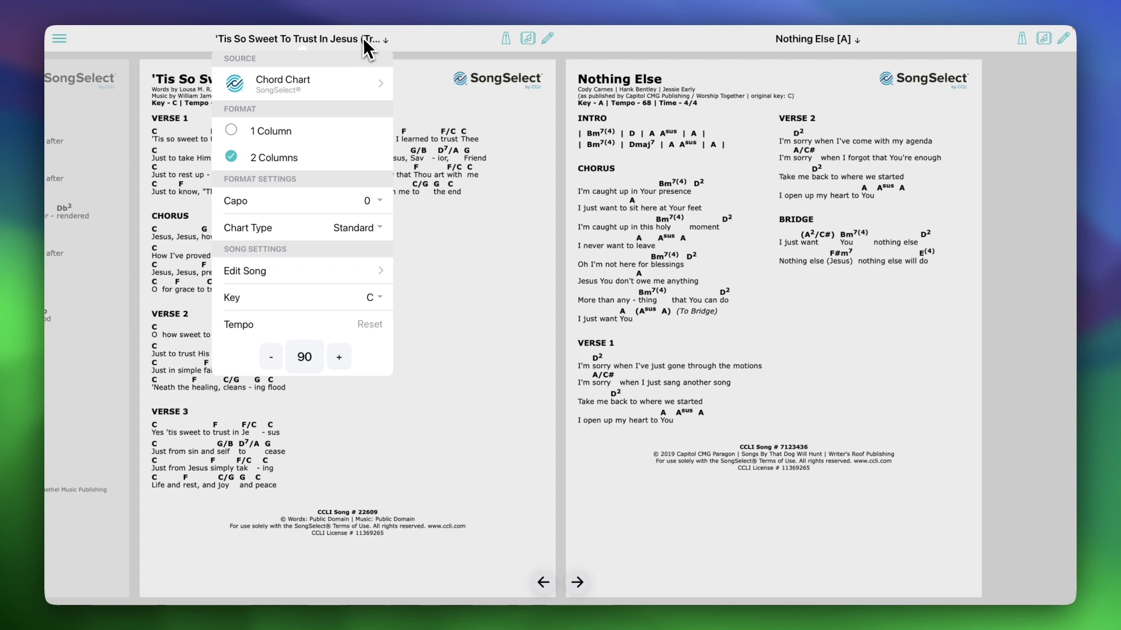
click(232, 132)
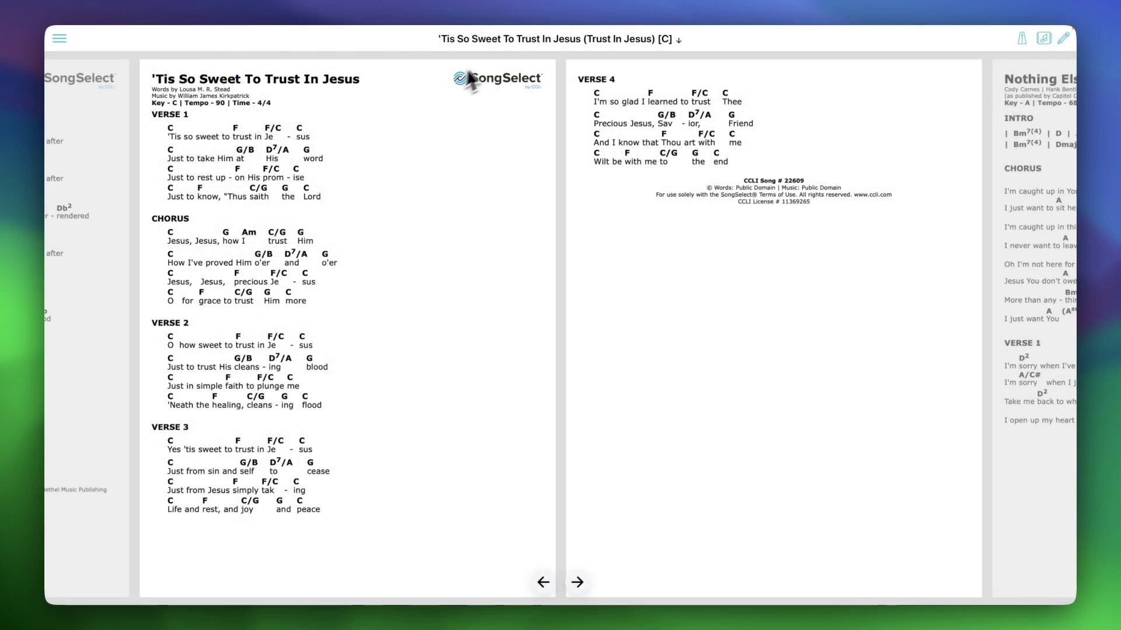
Review the available chart type, key and capo options for 'Tis So Sweet To Trust In Jesus.
click(516, 39)
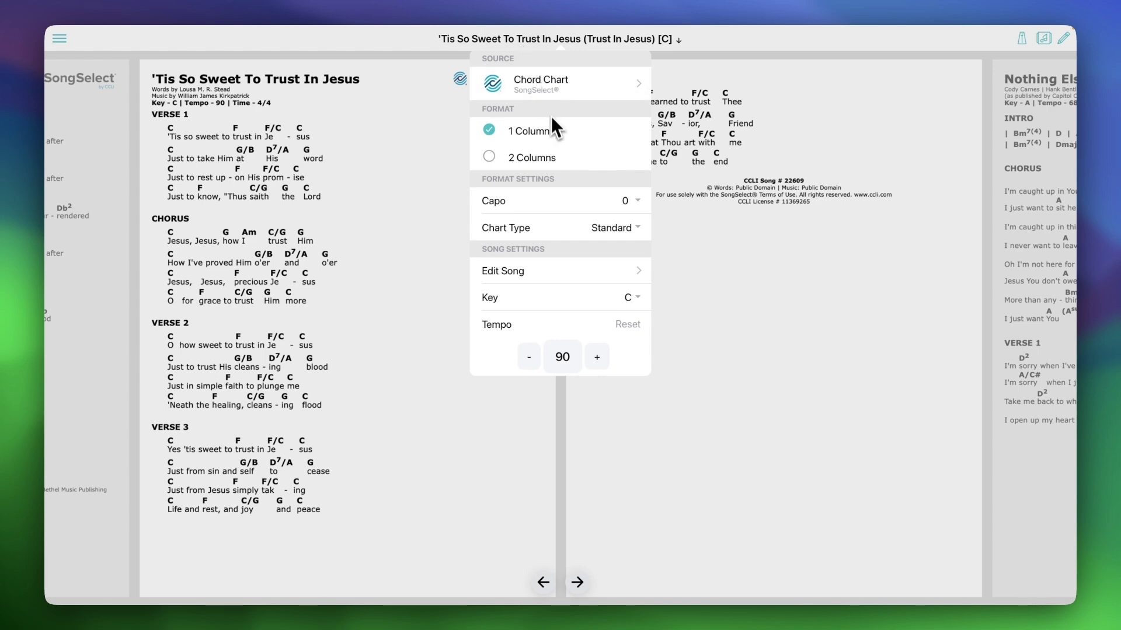
click(608, 225)
click(597, 386)
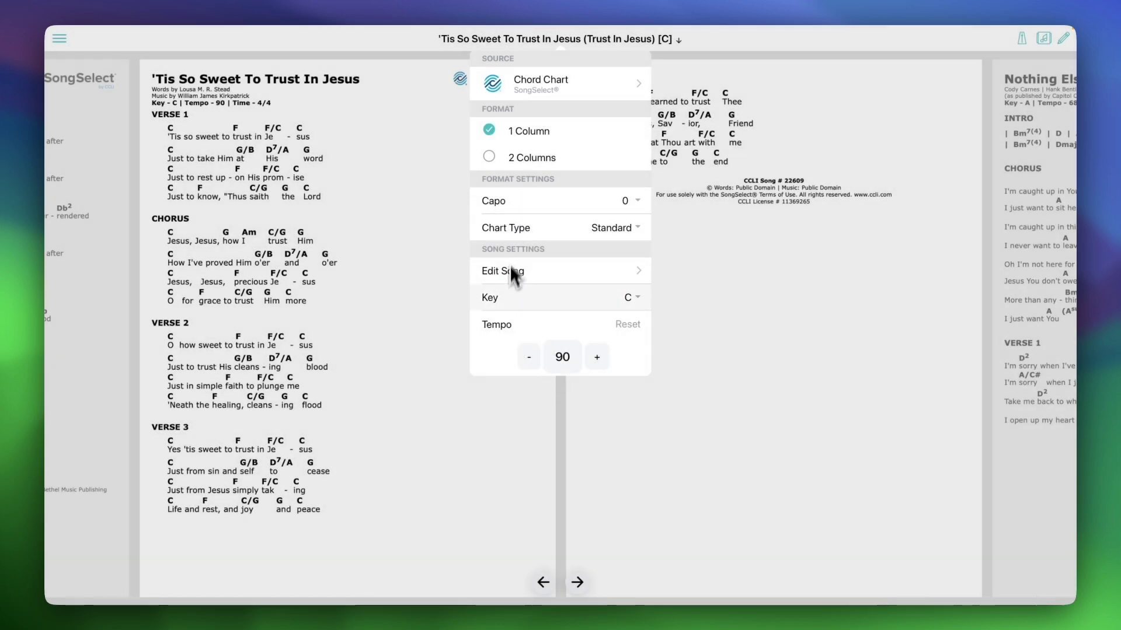
click(624, 298)
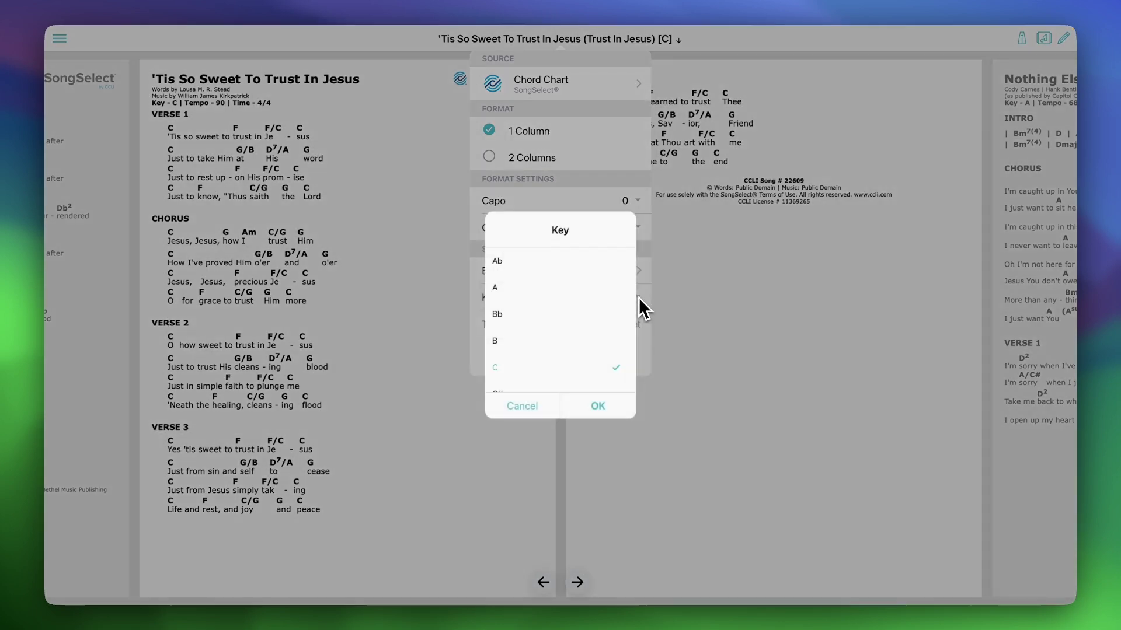
scroll(566, 357, down, 3)
scroll(570, 352, up, 3)
click(541, 405)
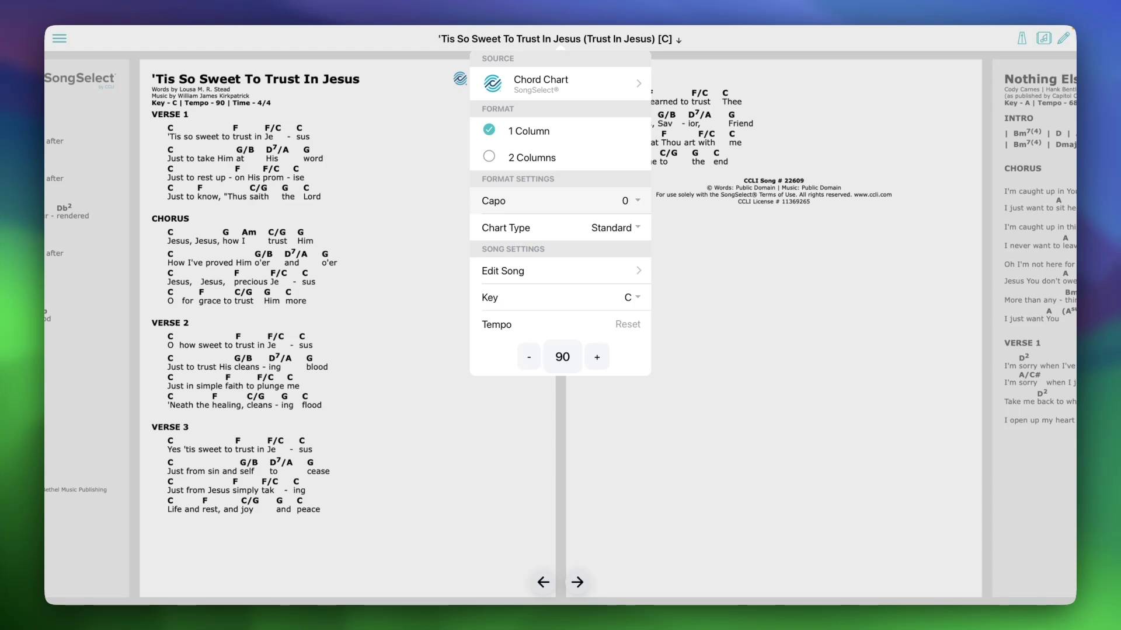
click(631, 202)
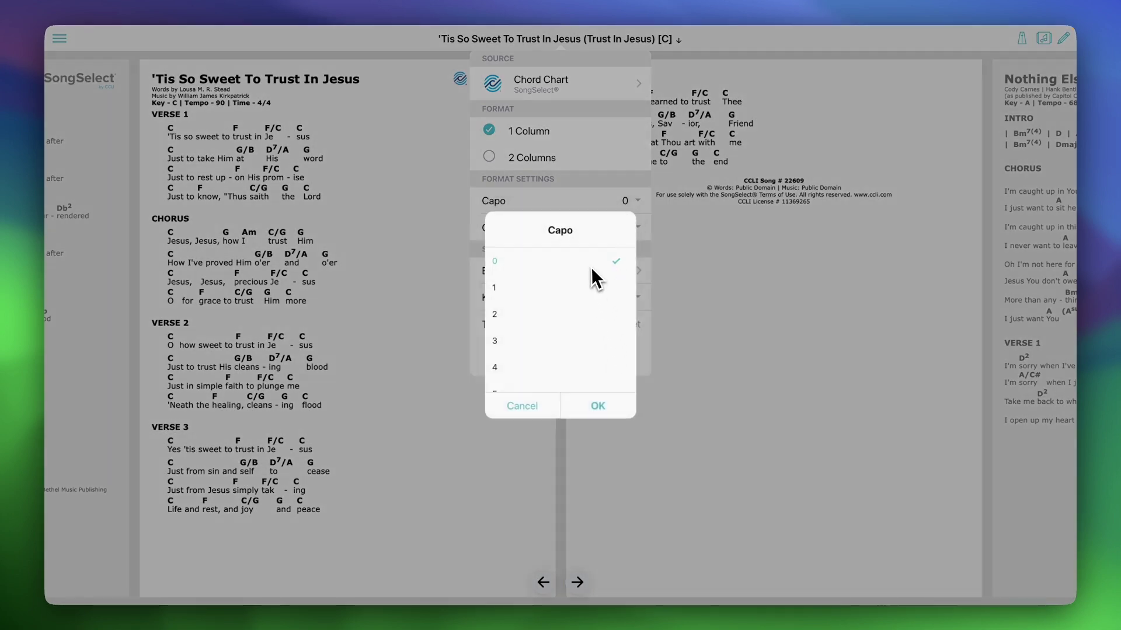
click(530, 406)
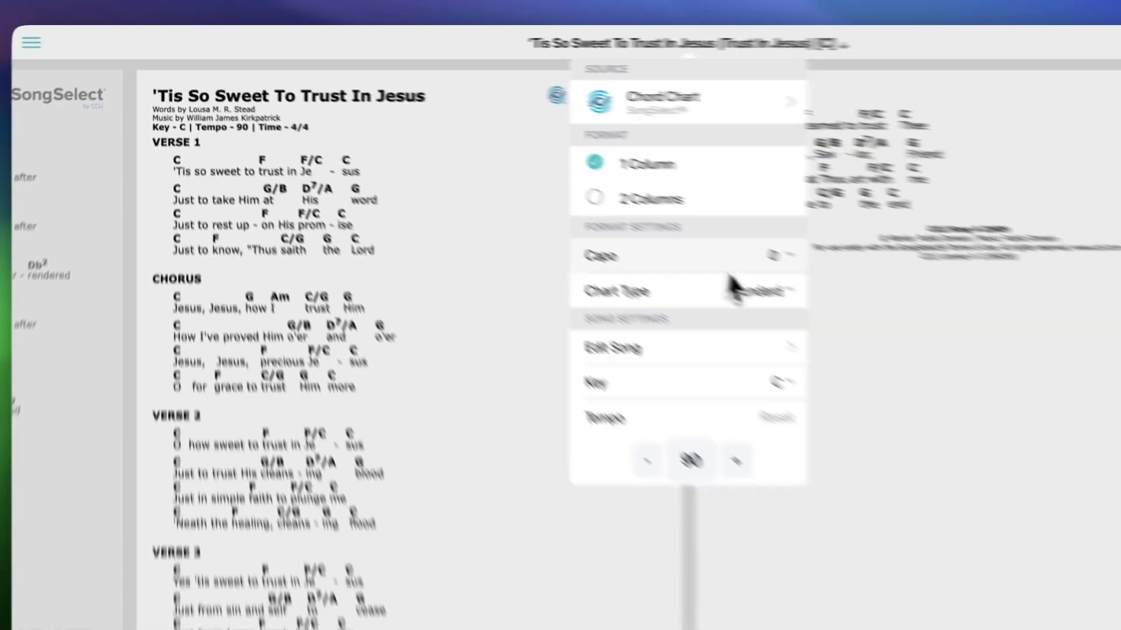
Set the capo of the 'Tis So Sweet To Trust In Jesus chart to 10.
click(779, 258)
scroll(608, 297, down, 5)
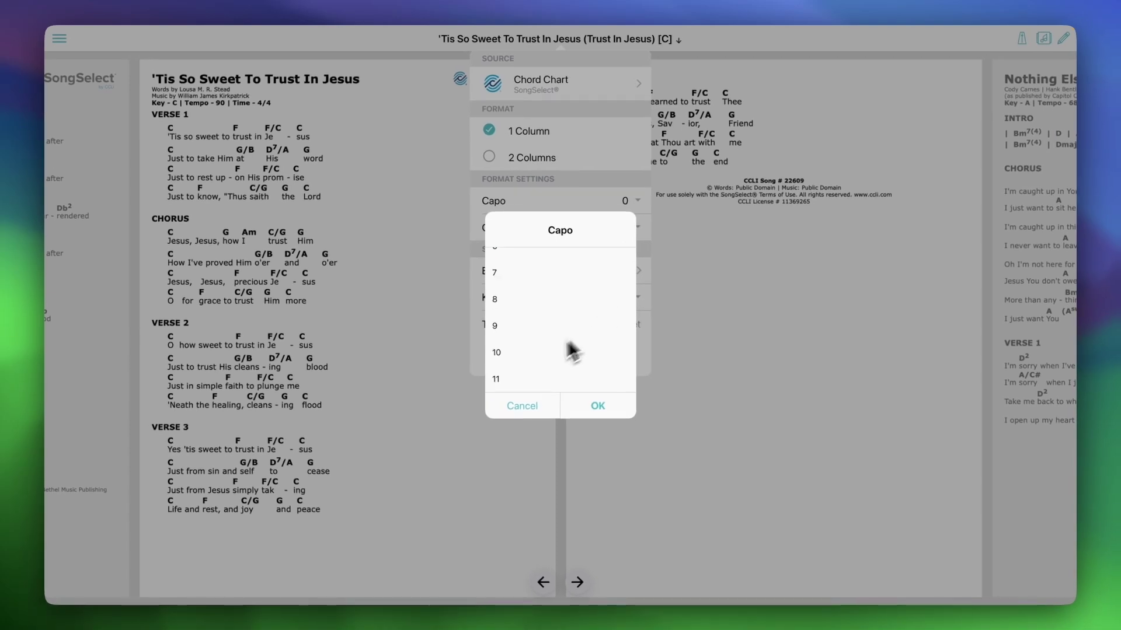
click(507, 352)
click(569, 404)
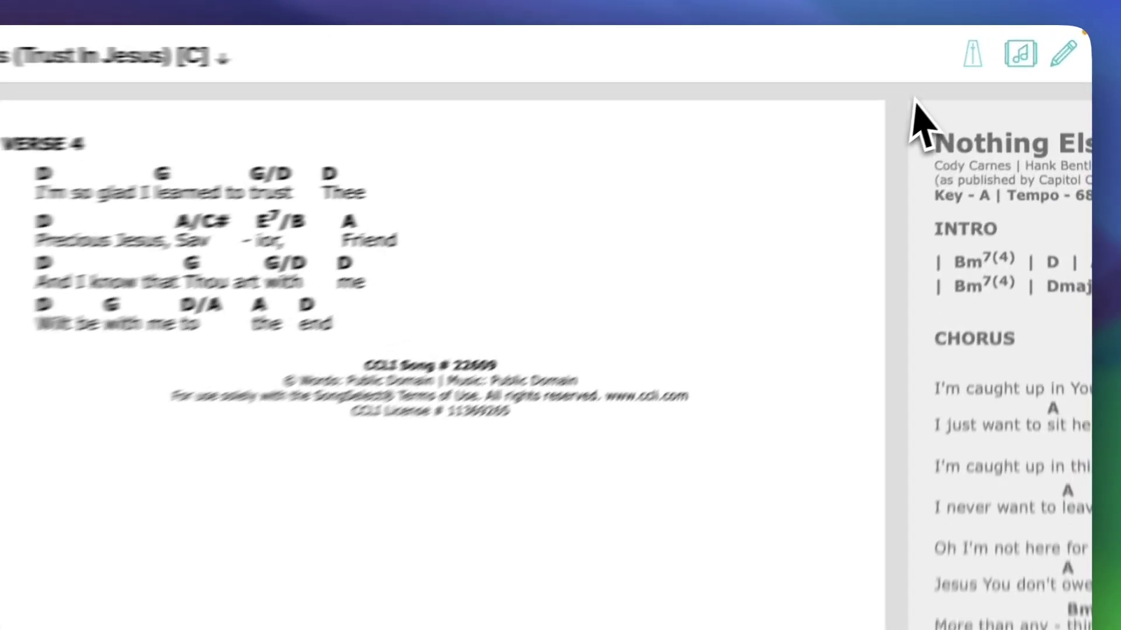
Highlight the VERSE 1 heading of the chord chart in yellow and save the annotation.
click(1061, 56)
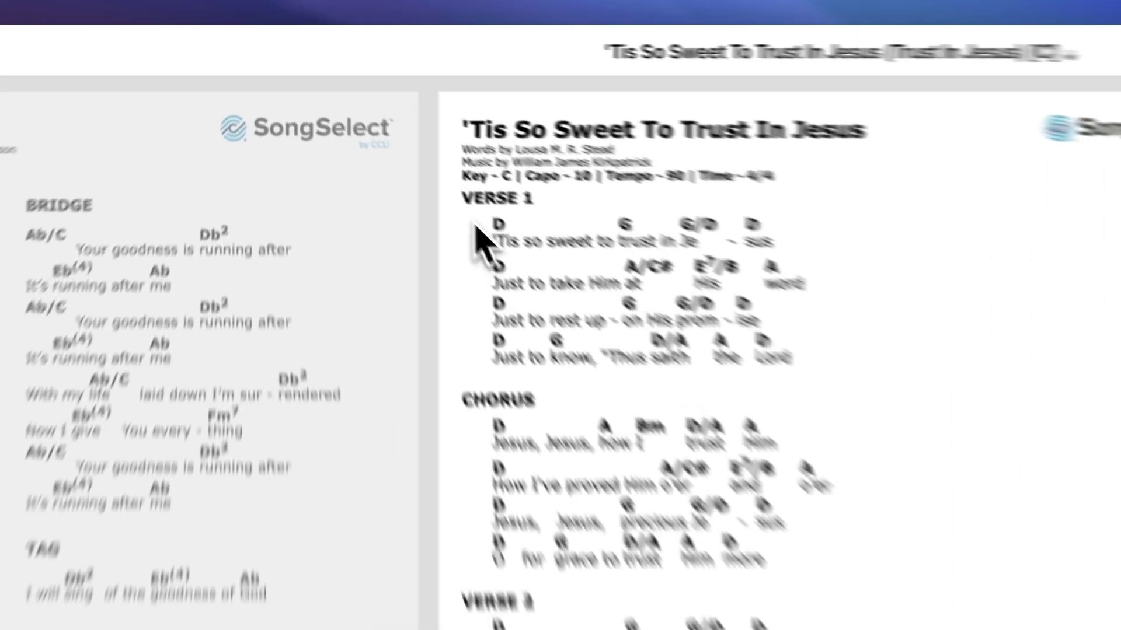
drag(363, 115, 404, 115)
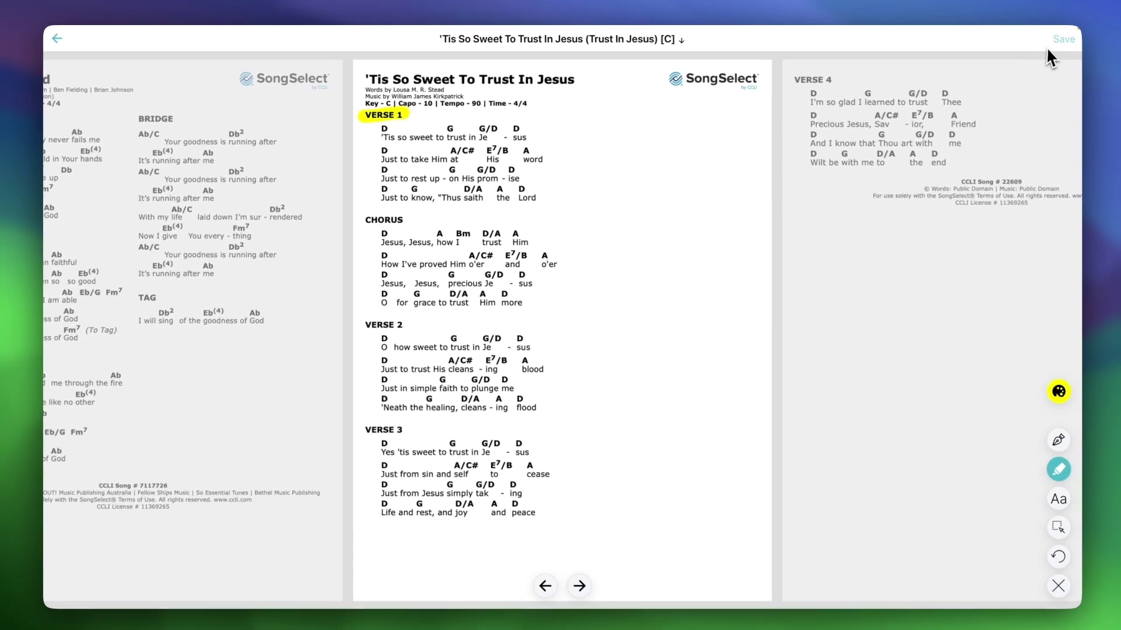
click(1048, 46)
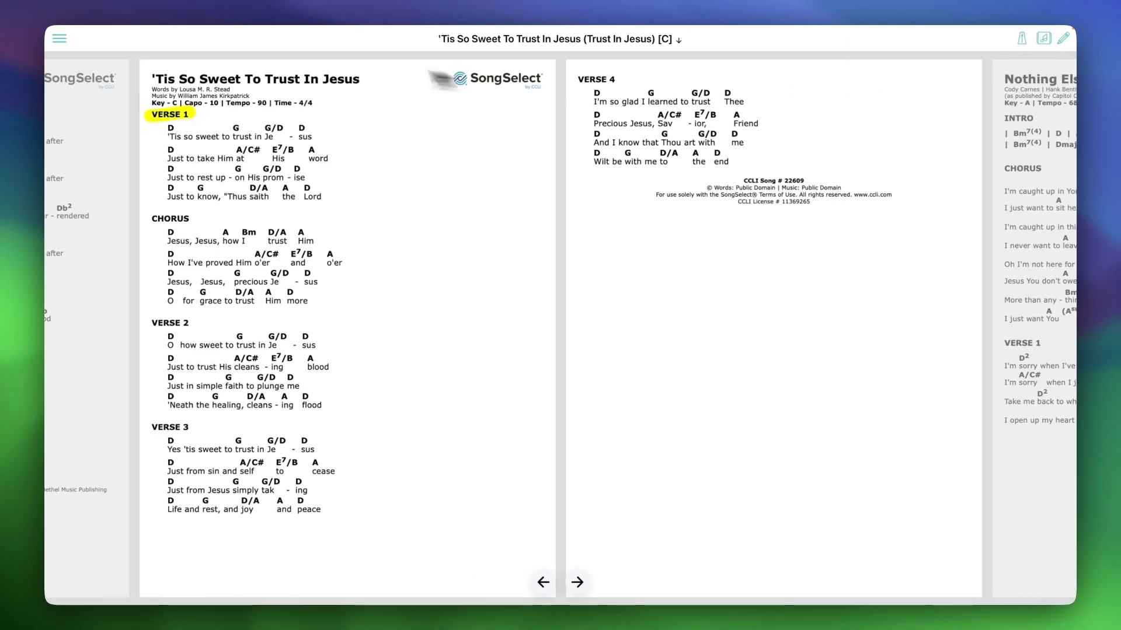
Make this device discoverable so that other devices can connect to it.
click(62, 40)
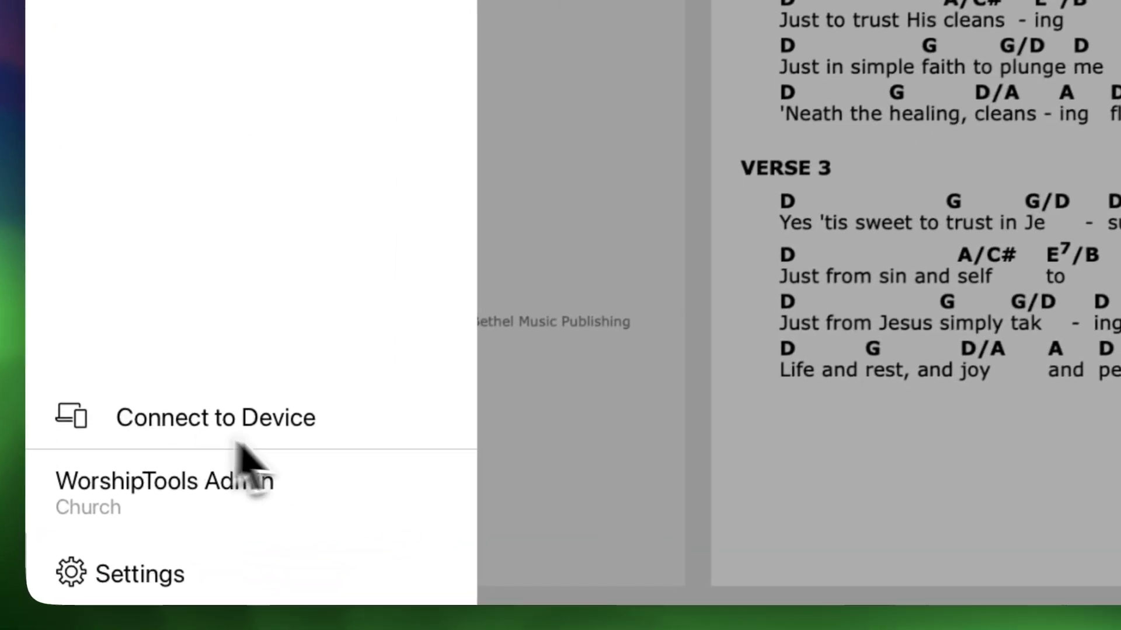
click(313, 438)
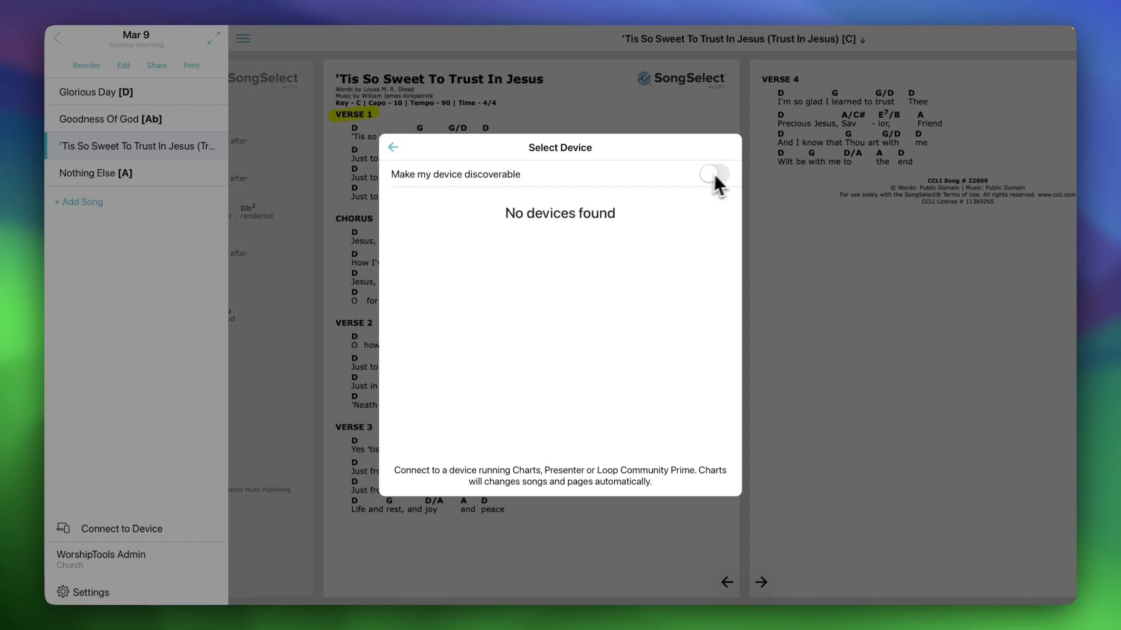
click(726, 177)
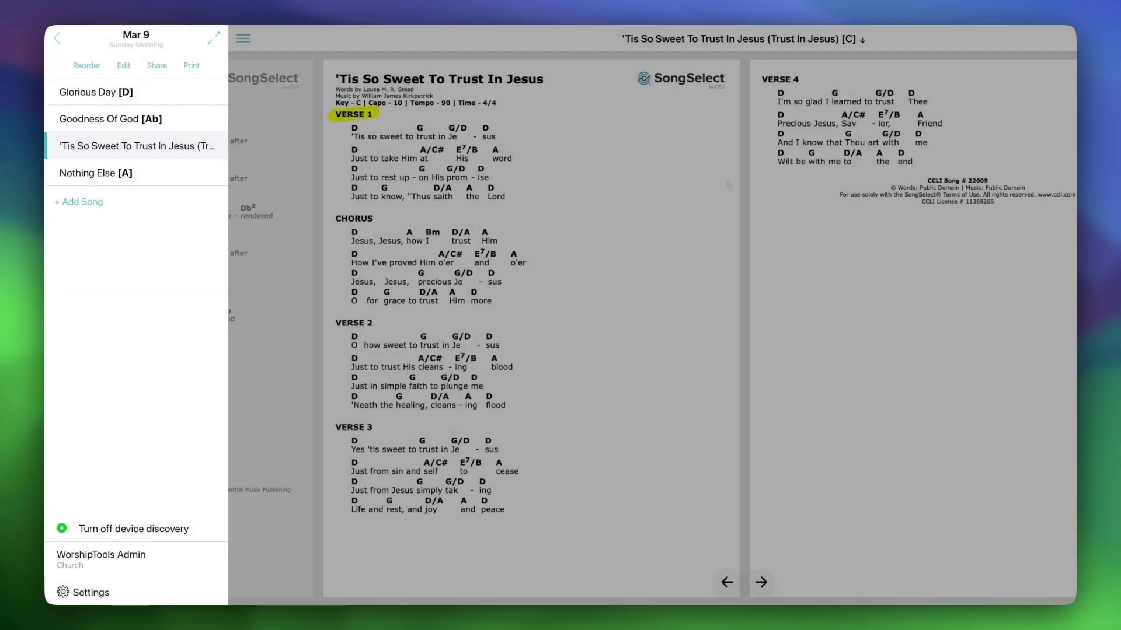